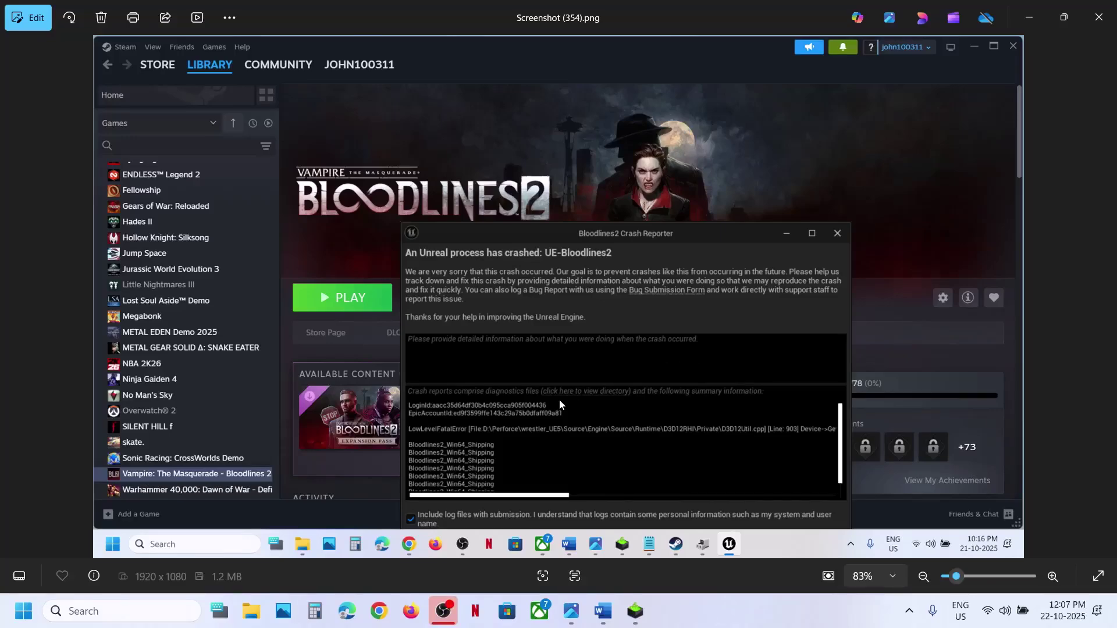
Read the crash screenshot, then highlight Step 1's run-from-installation-folder instruction in Word
{"action": "scroll", "coordinate": [560, 399], "scroll_direction": "up", "scroll_amount": 6}
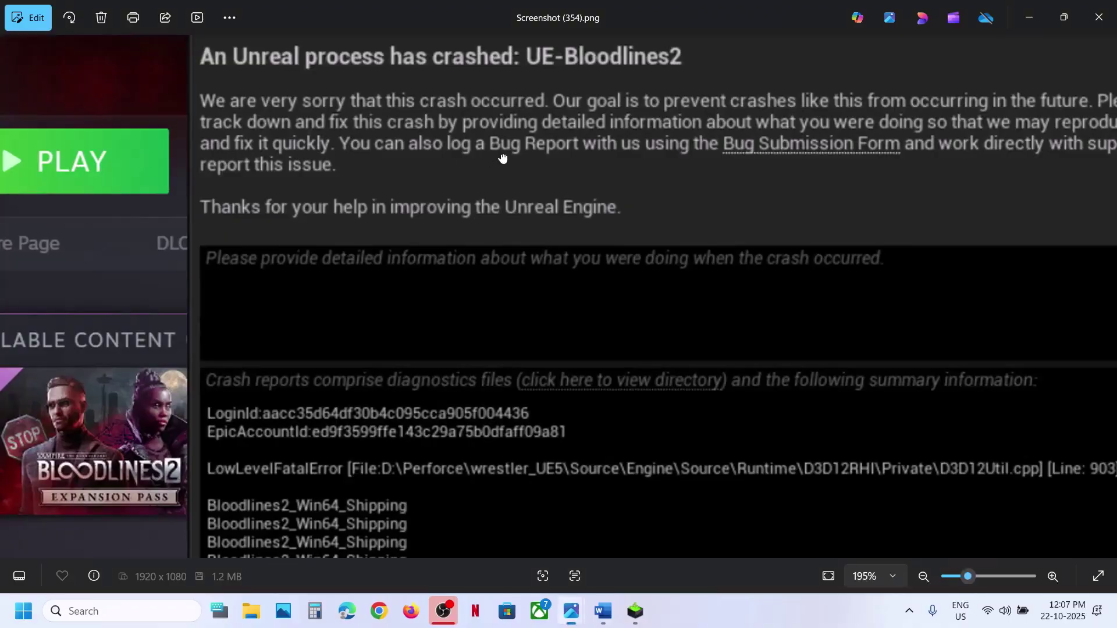
{"action": "left_click_drag", "start_coordinate": [502, 159], "coordinate": [490, 250]}
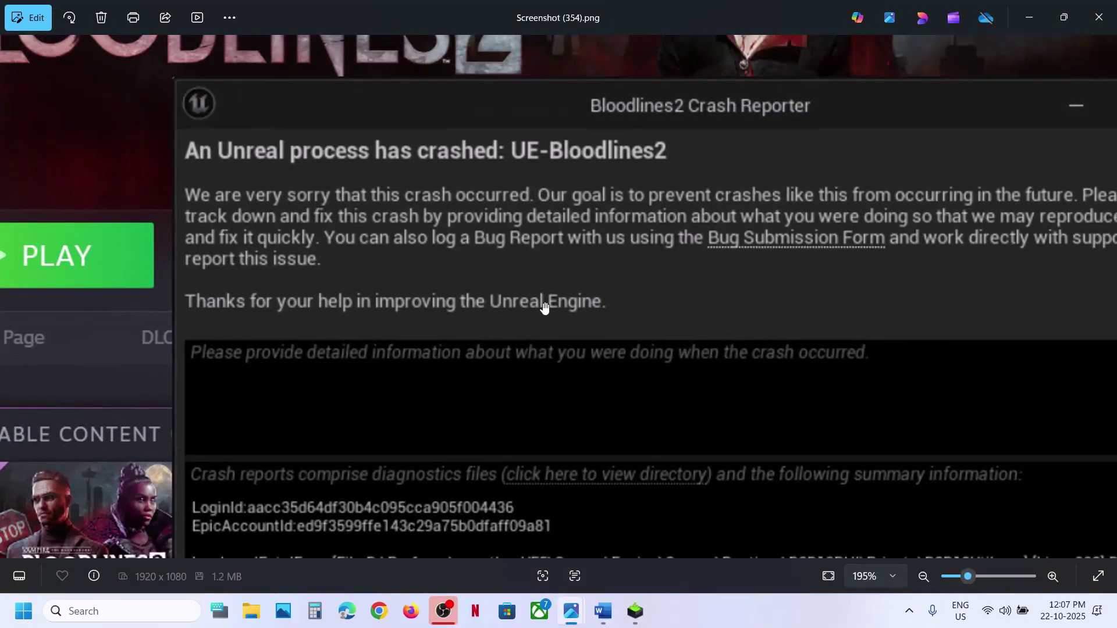
{"action": "scroll", "coordinate": [544, 306], "scroll_direction": "down", "scroll_amount": 5}
{"action": "scroll", "coordinate": [425, 486], "scroll_direction": "up", "scroll_amount": 5}
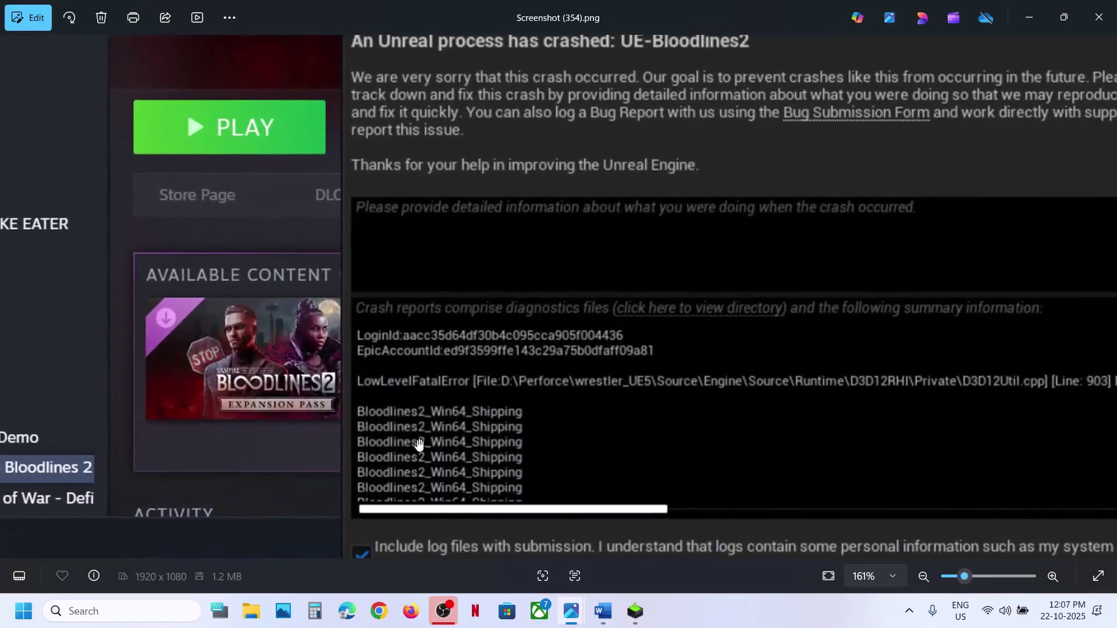
{"action": "scroll", "coordinate": [429, 395], "scroll_direction": "up", "scroll_amount": 3}
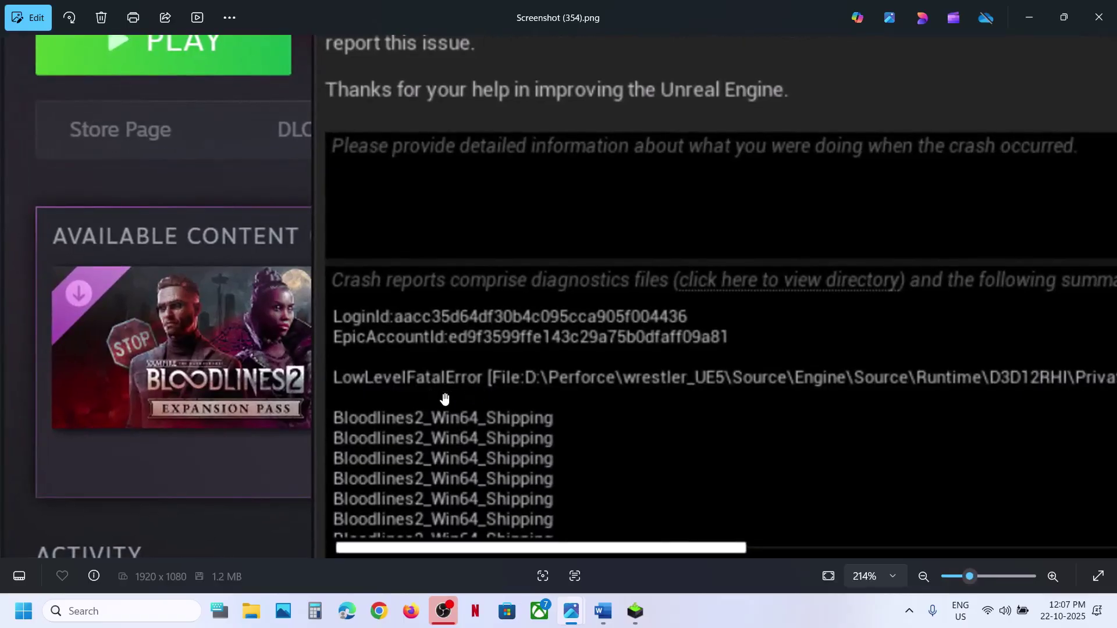
{"action": "scroll", "coordinate": [445, 395], "scroll_direction": "down", "scroll_amount": 6}
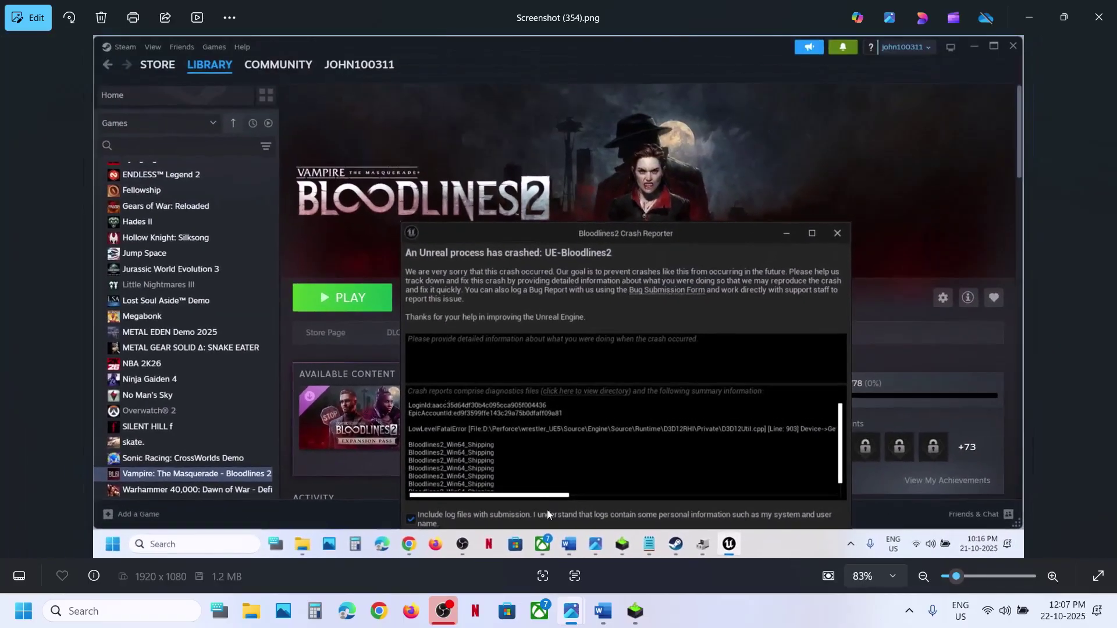
{"action": "left_click", "coordinate": [604, 611]}
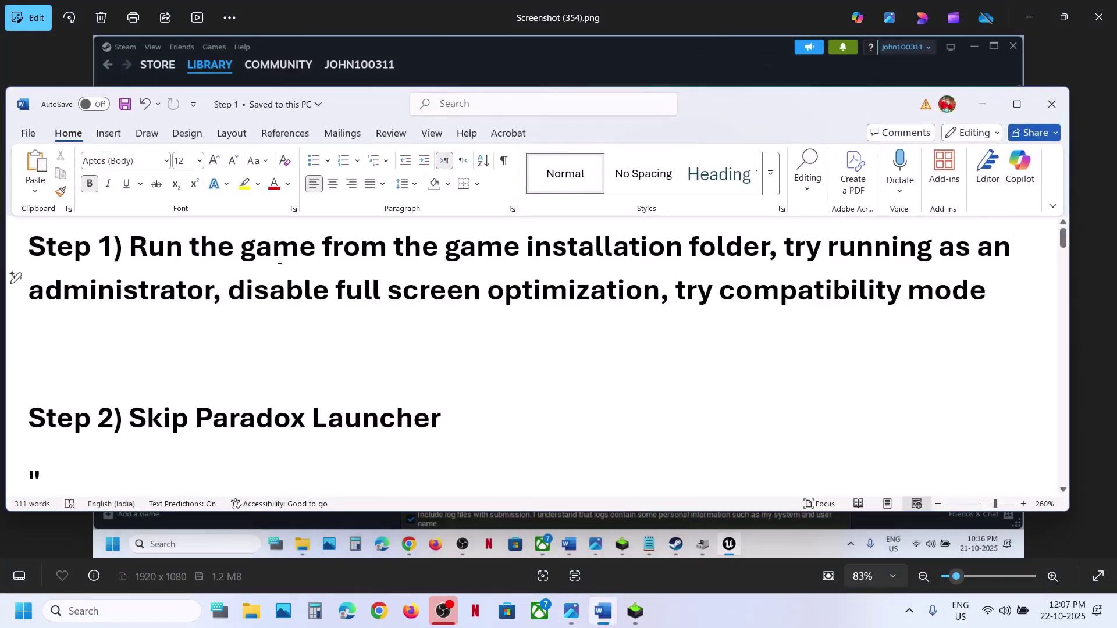
{"action": "left_click_drag", "start_coordinate": [133, 254], "coordinate": [768, 254]}
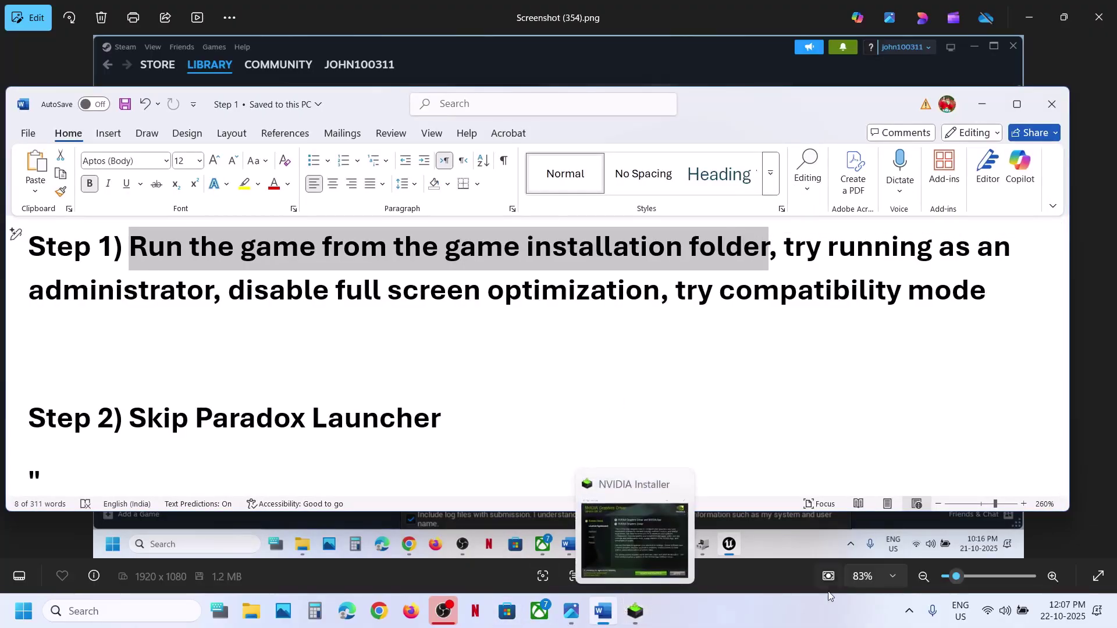
Open Bloodlines 2's local install folder via Manage > Browse local files in the Steam library
{"action": "left_click", "coordinate": [900, 625]}
{"action": "left_click", "coordinate": [907, 613]}
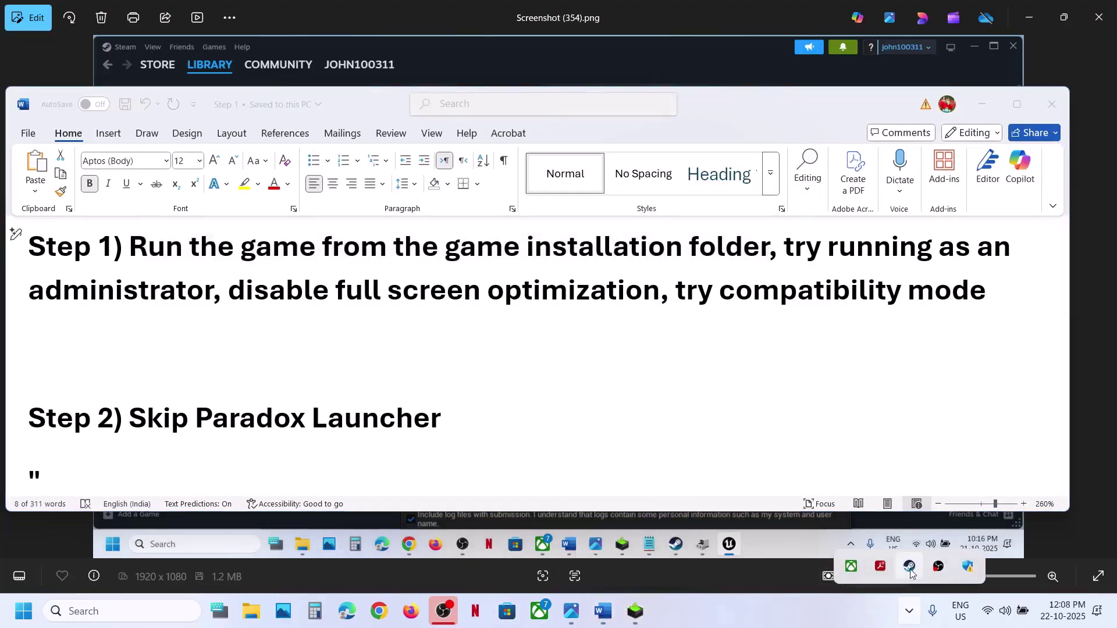
{"action": "left_click", "coordinate": [910, 569]}
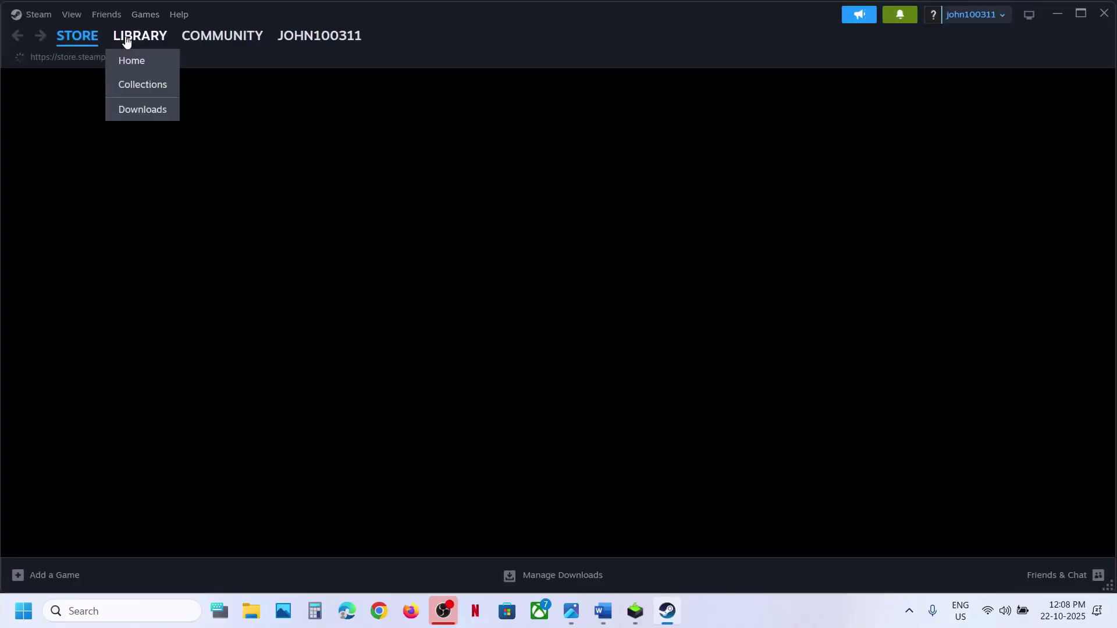
{"action": "left_click", "coordinate": [126, 41]}
{"action": "left_click", "coordinate": [337, 401]}
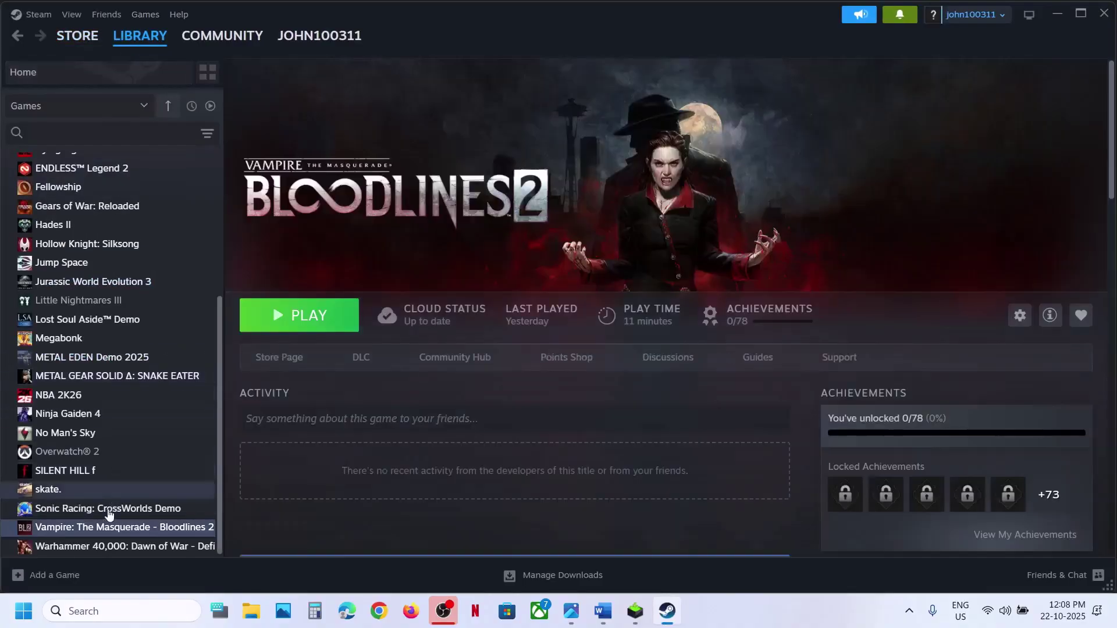
{"action": "right_click", "coordinate": [105, 526]}
{"action": "mouse_move", "coordinate": [140, 491]}
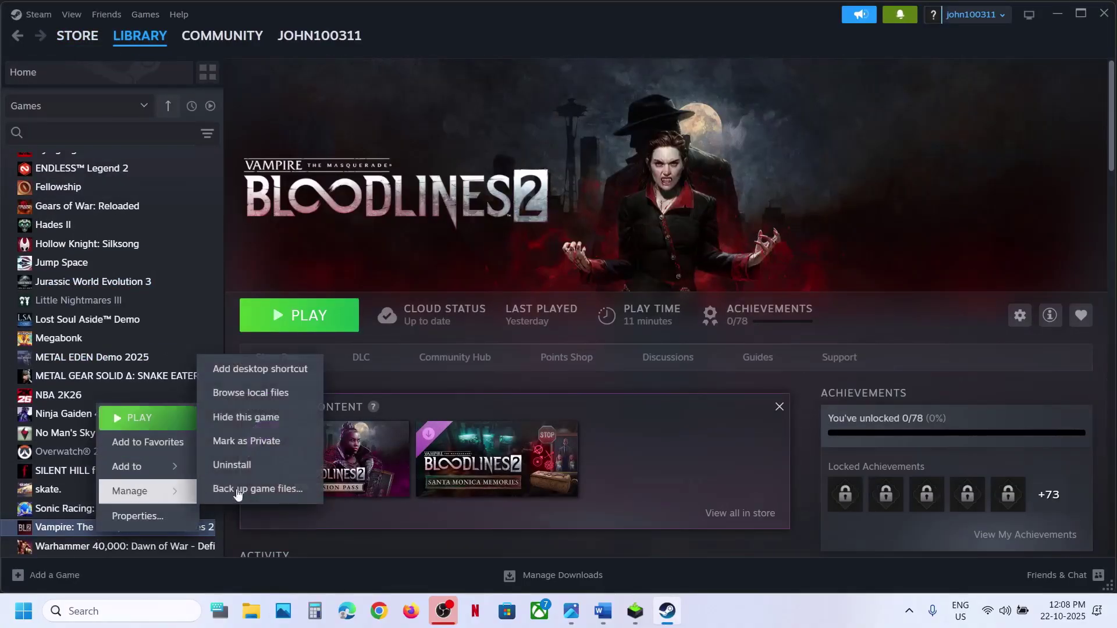
{"action": "left_click", "coordinate": [256, 394]}
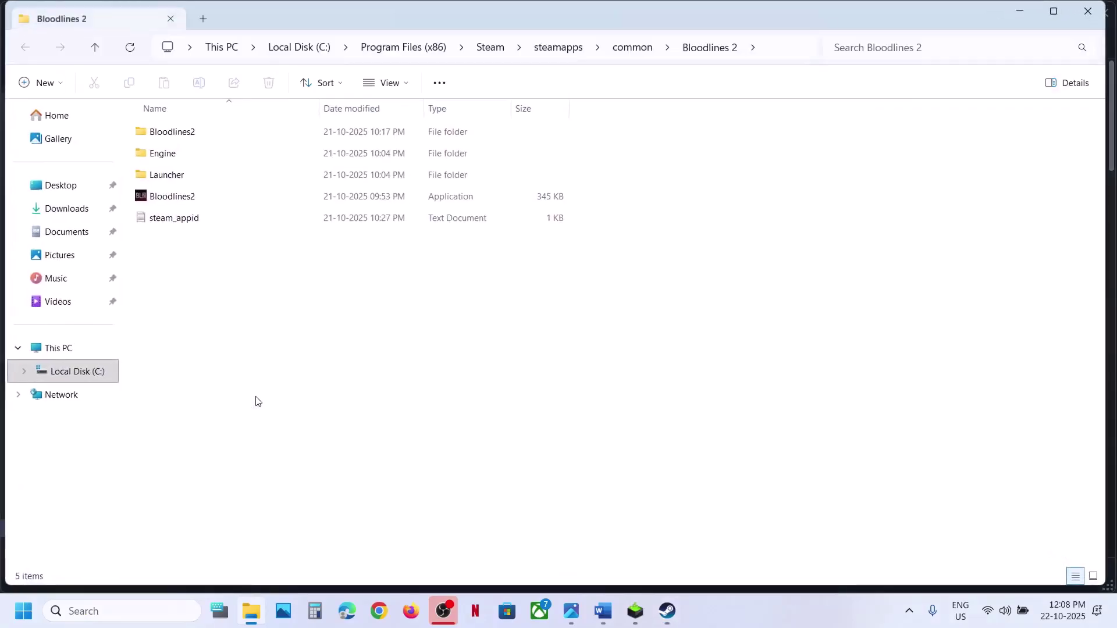
Navigate into Bloodlines2\Binaries\Win64 and select Bloodlines2-Win64-Shipping
{"action": "left_click", "coordinate": [186, 198]}
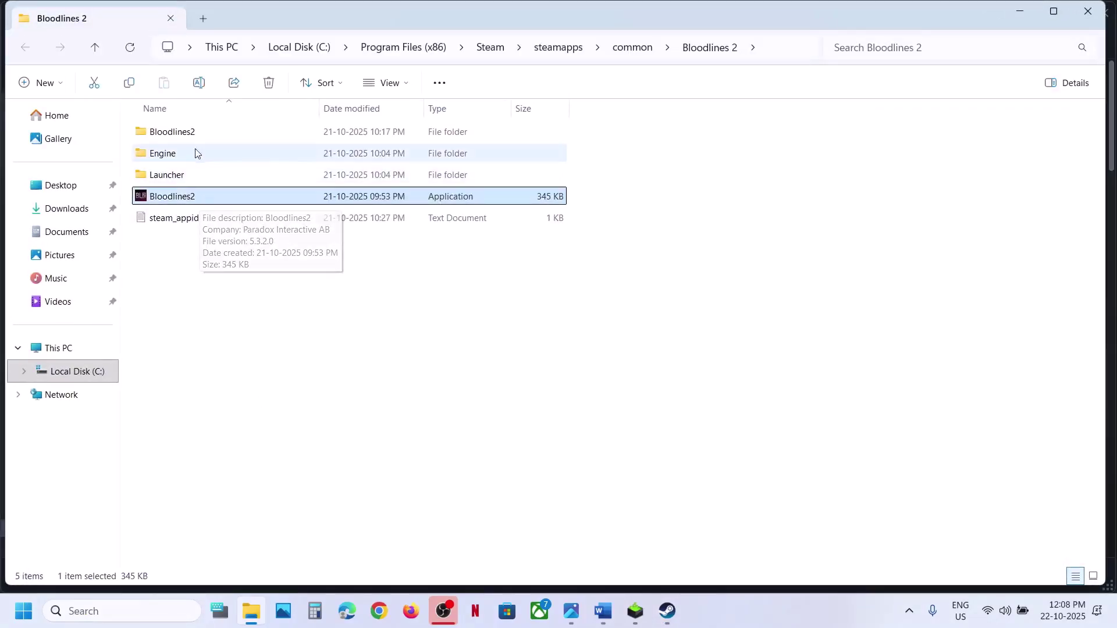
{"action": "double_click", "coordinate": [180, 133]}
{"action": "double_click", "coordinate": [181, 133]}
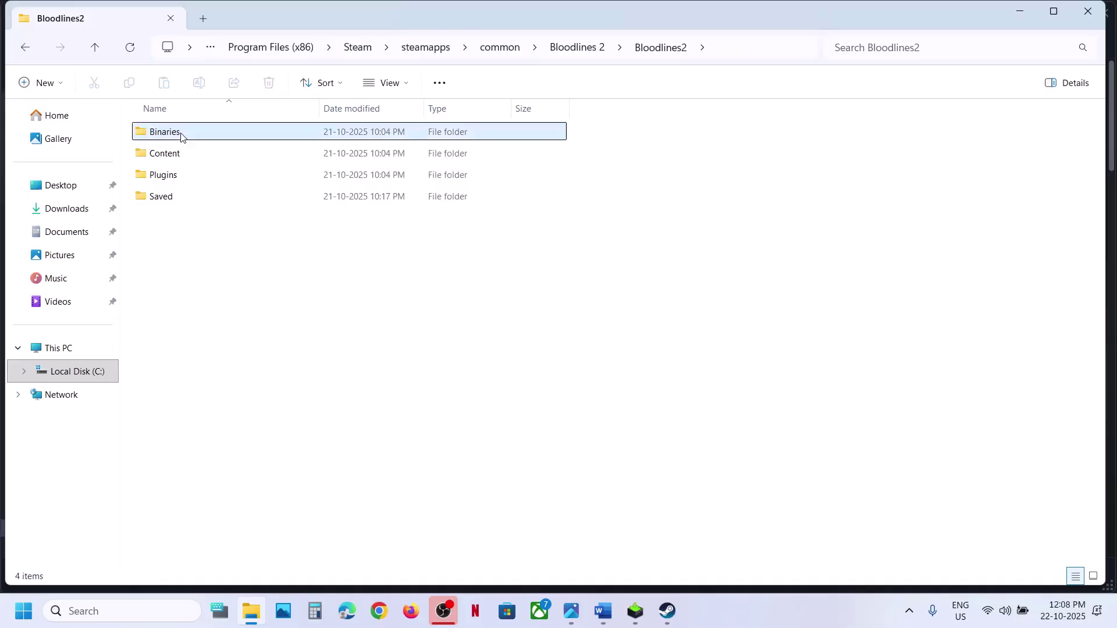
{"action": "double_click", "coordinate": [181, 133]}
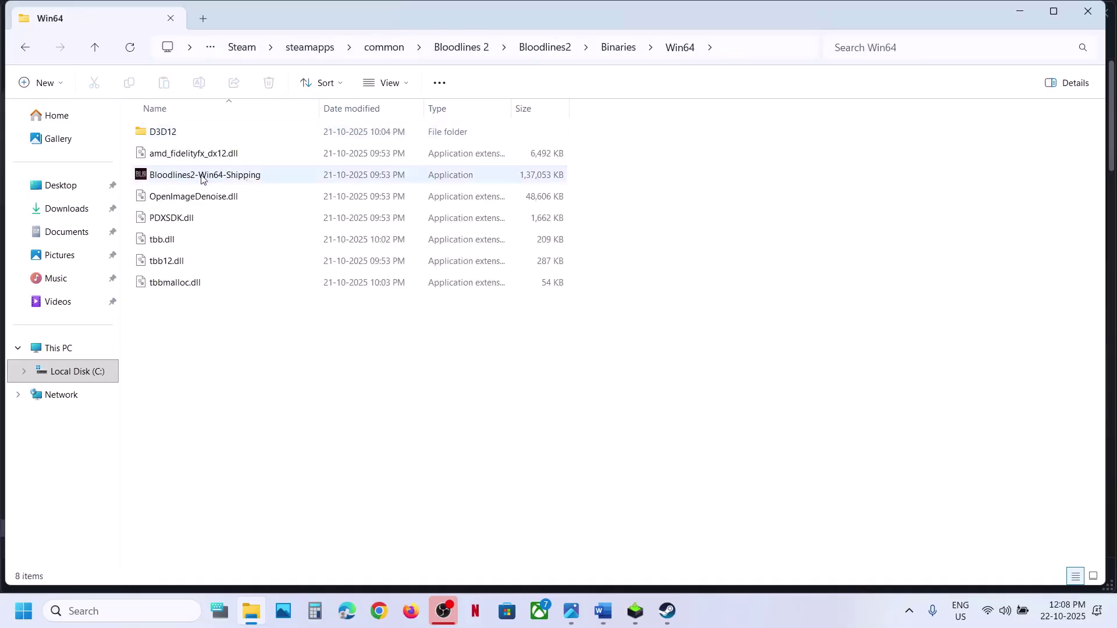
{"action": "left_click", "coordinate": [202, 175]}
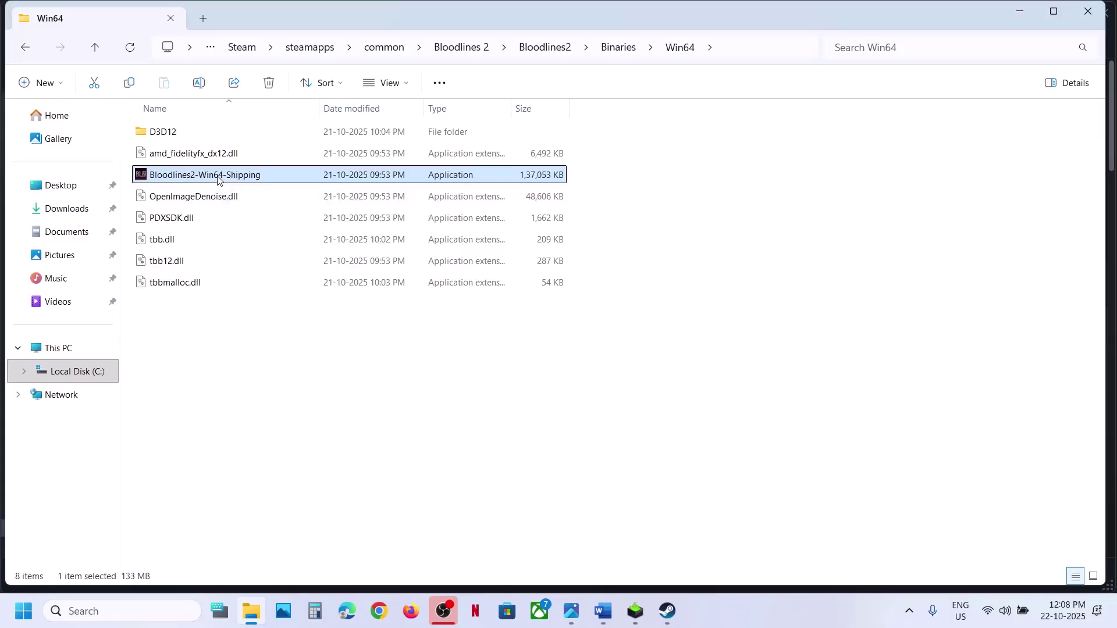
Set Bloodlines2-Win64-Shipping to always run as administrator in its Compatibility properties
{"action": "right_click", "coordinate": [219, 177]}
{"action": "left_click", "coordinate": [278, 419]}
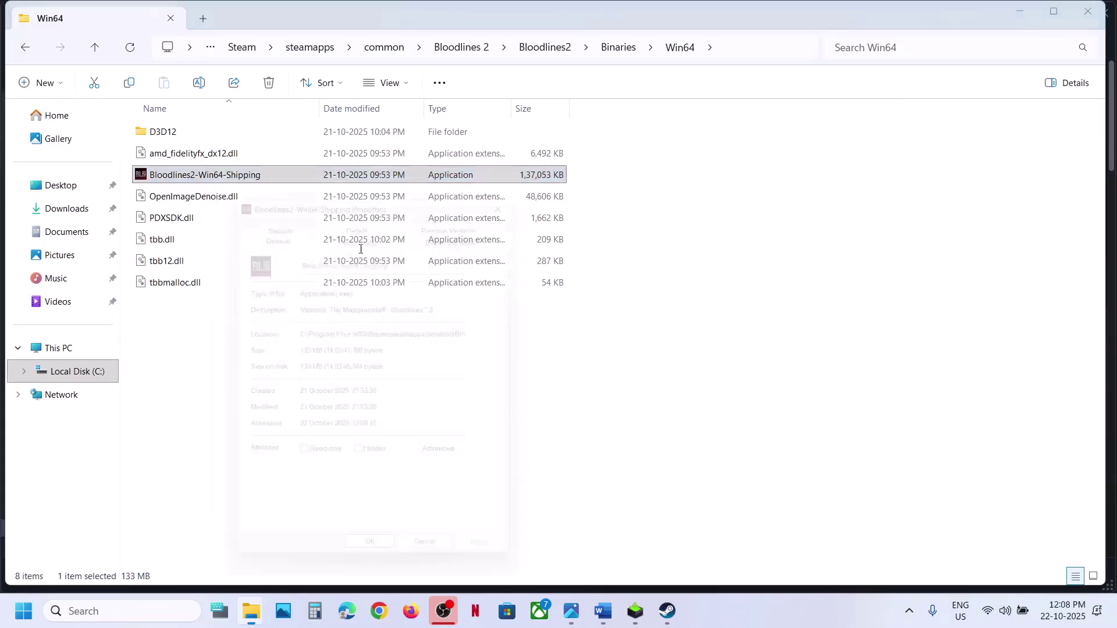
{"action": "left_click", "coordinate": [352, 227]}
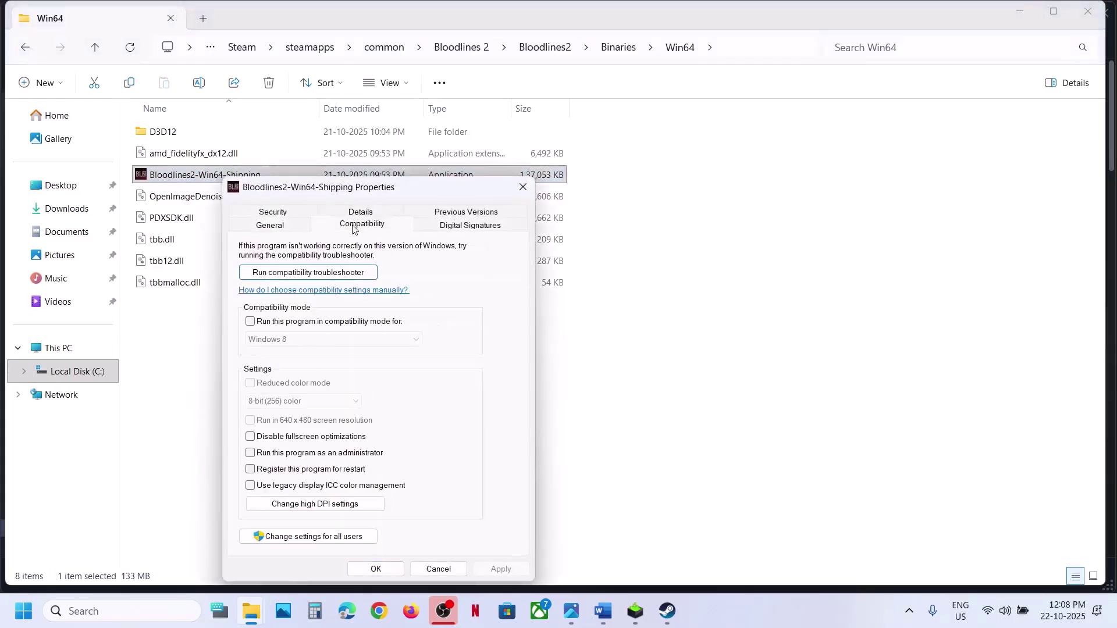
{"action": "left_click", "coordinate": [250, 457]}
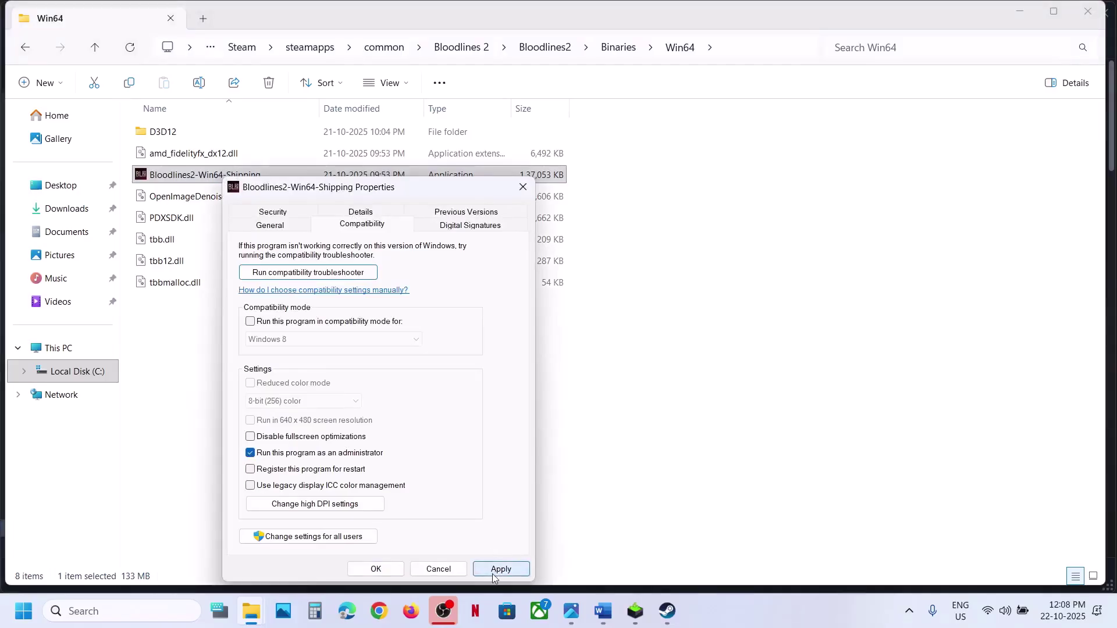
{"action": "left_click", "coordinate": [494, 572]}
{"action": "left_click", "coordinate": [375, 569]}
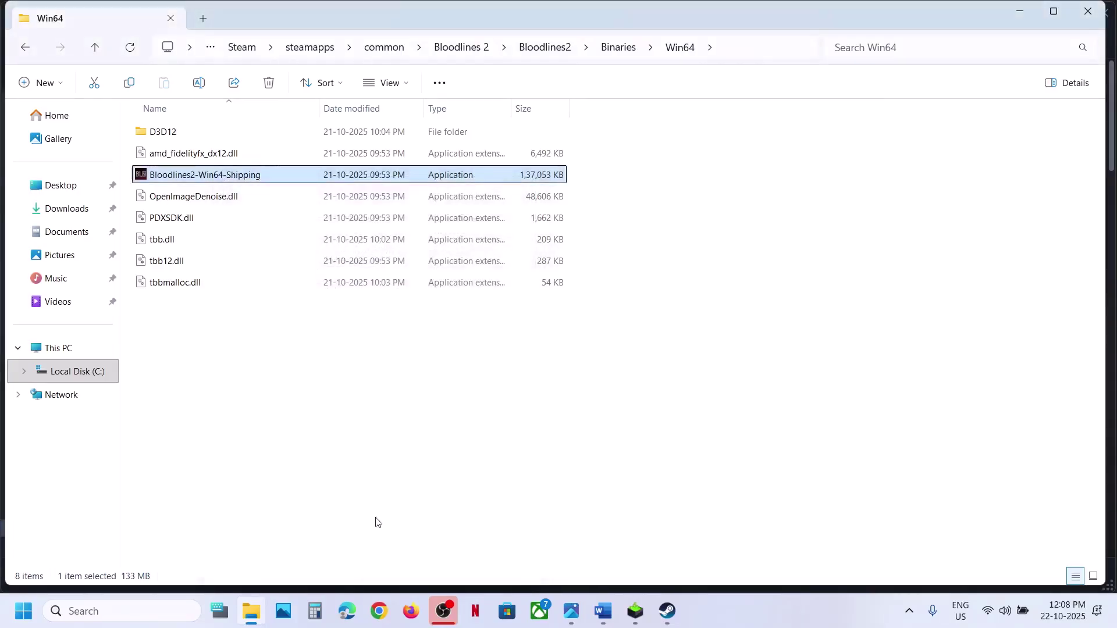
Apply Windows 7 compatibility mode and disable fullscreen optimizations for the shipping executable
{"action": "right_click", "coordinate": [226, 181]}
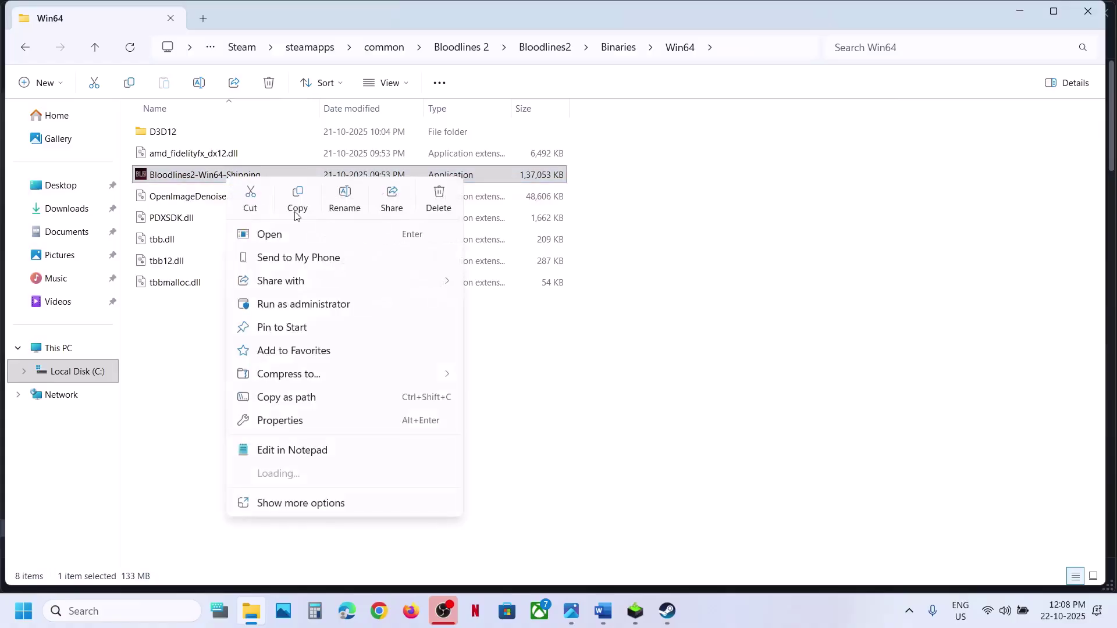
{"action": "left_click", "coordinate": [305, 419]}
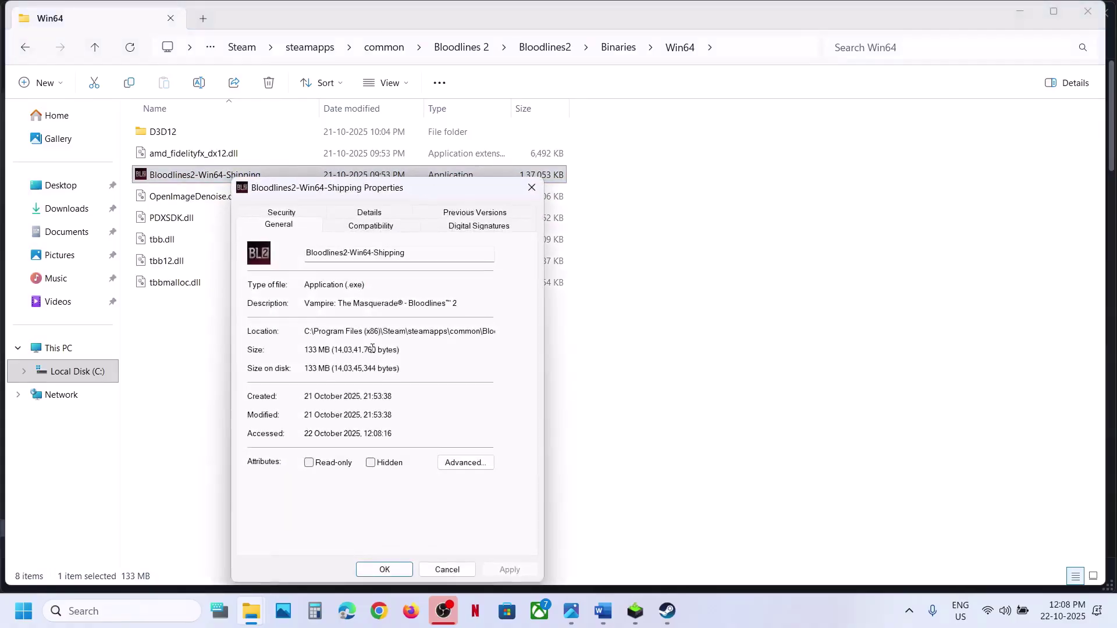
{"action": "left_click", "coordinate": [362, 232]}
{"action": "left_click", "coordinate": [259, 322]}
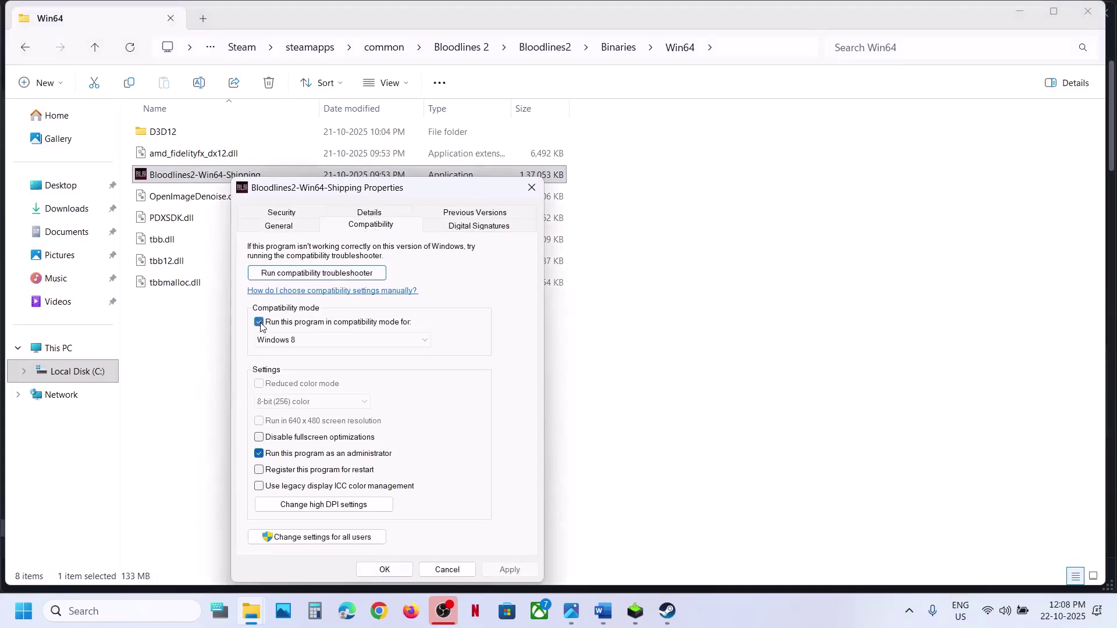
{"action": "left_click", "coordinate": [501, 574]}
{"action": "left_click", "coordinate": [298, 341]}
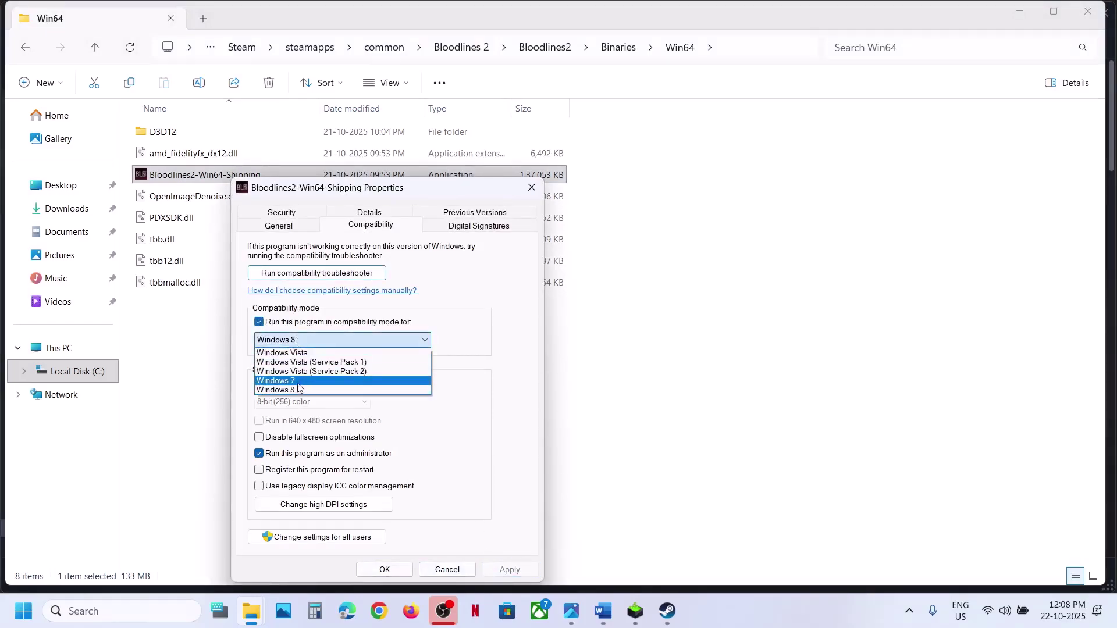
{"action": "left_click", "coordinate": [298, 387]}
{"action": "left_click", "coordinate": [516, 574]}
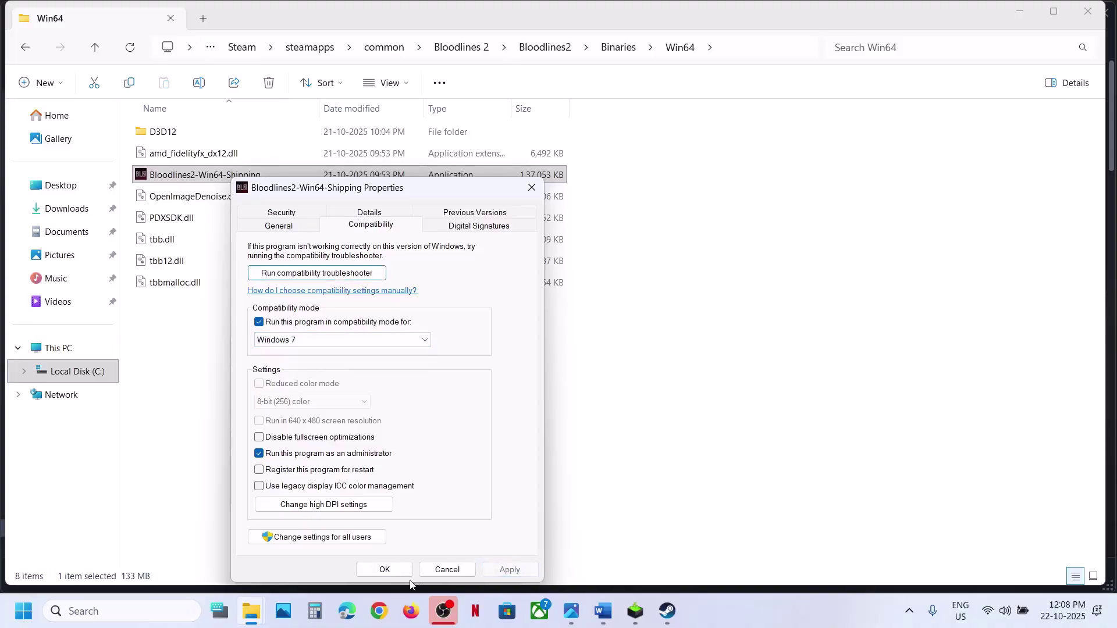
{"action": "left_click", "coordinate": [259, 438]}
{"action": "left_click", "coordinate": [508, 570]}
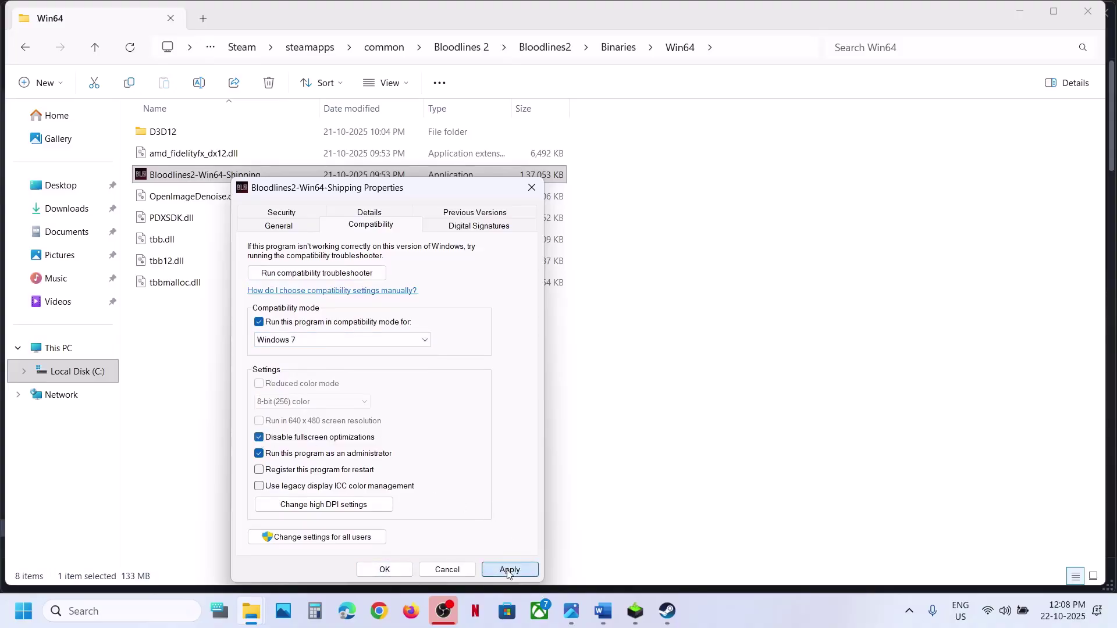
{"action": "left_click", "coordinate": [385, 571]}
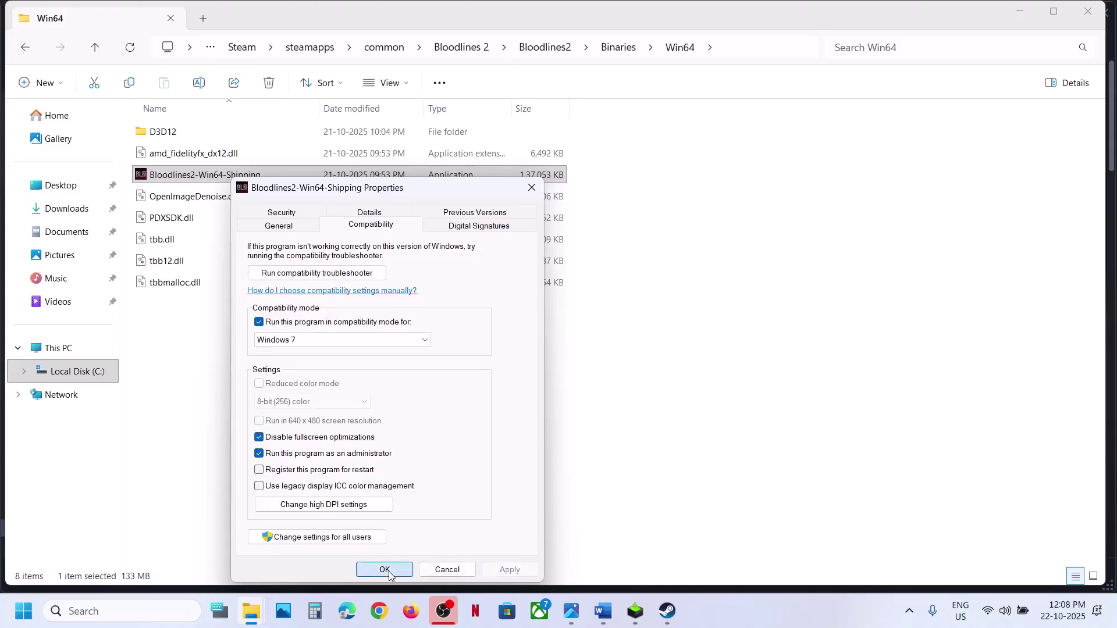
Turn compatibility mode back off for the shipping executable and apply
{"action": "right_click", "coordinate": [204, 171]}
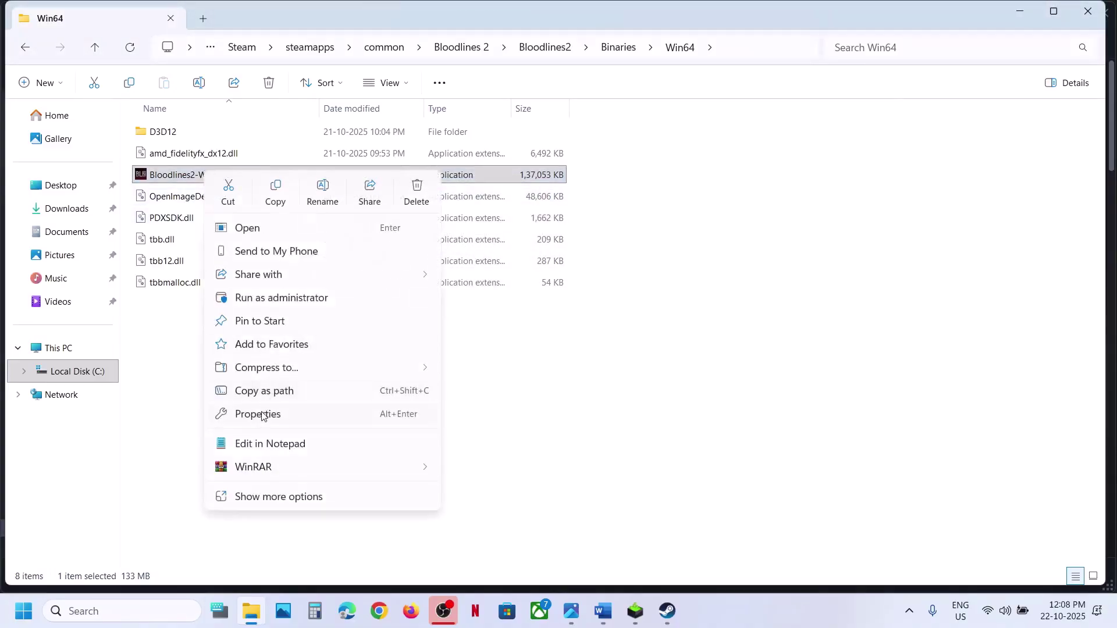
{"action": "left_click", "coordinate": [257, 414]}
{"action": "left_click", "coordinate": [347, 220]}
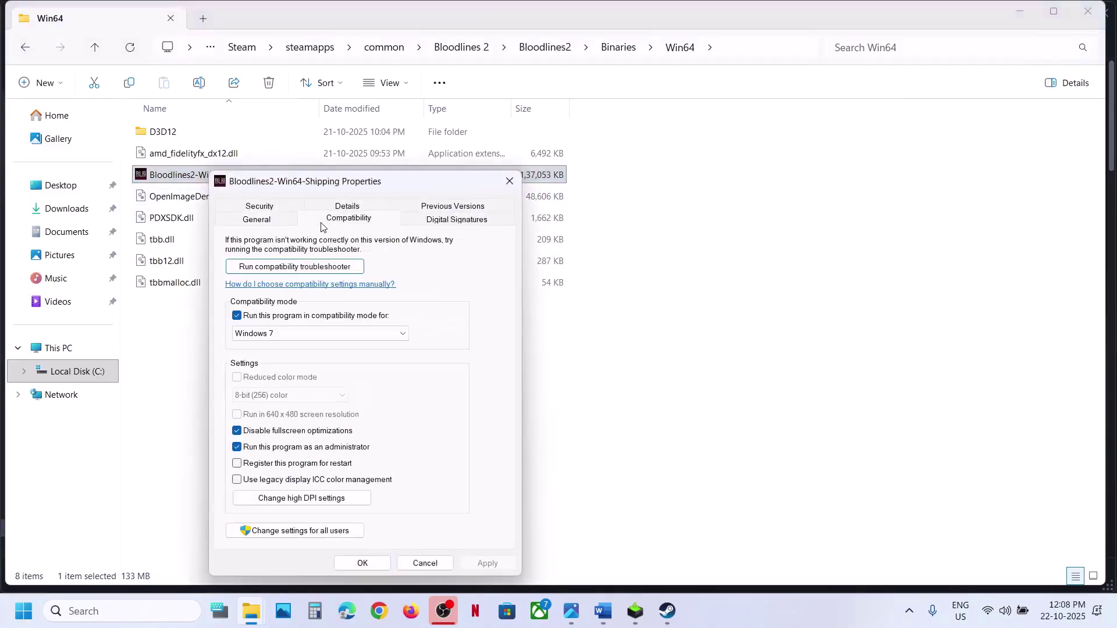
{"action": "left_click", "coordinate": [237, 316]}
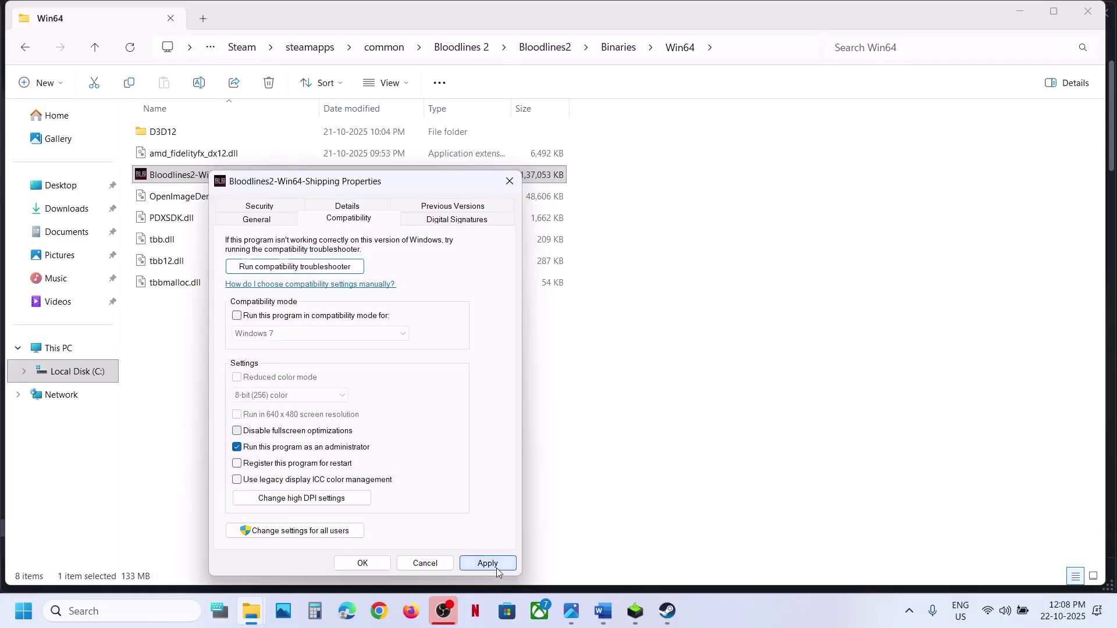
{"action": "left_click", "coordinate": [361, 563]}
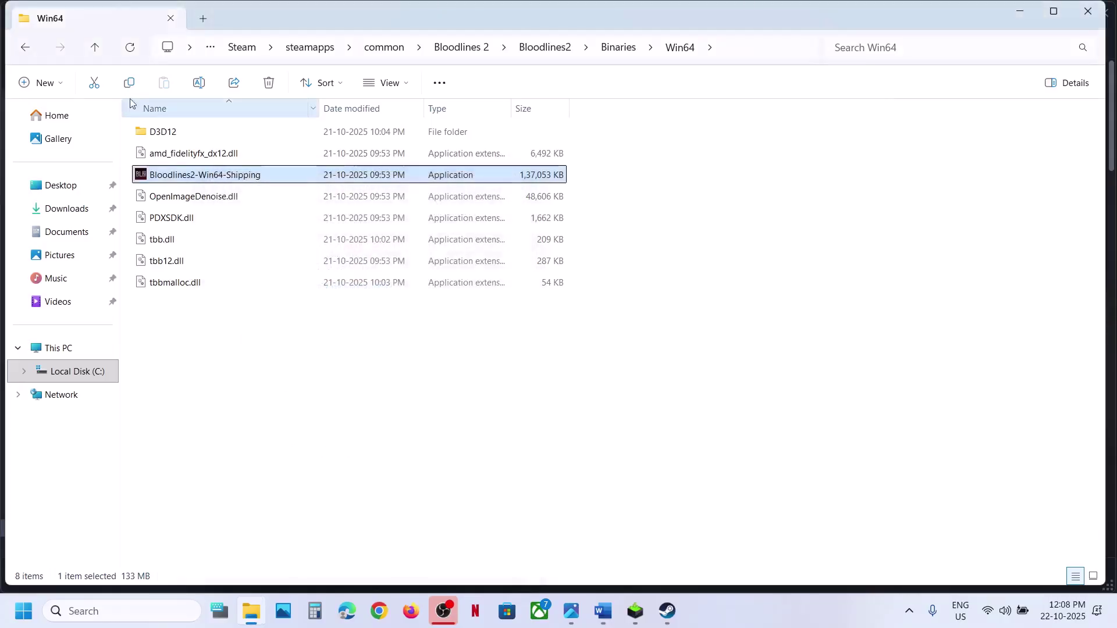
Go up three levels to the Bloodlines 2 folder and run Bloodlines2 as administrator
{"action": "left_click", "coordinate": [95, 47]}
{"action": "left_click", "coordinate": [95, 48]}
{"action": "left_click", "coordinate": [95, 48]}
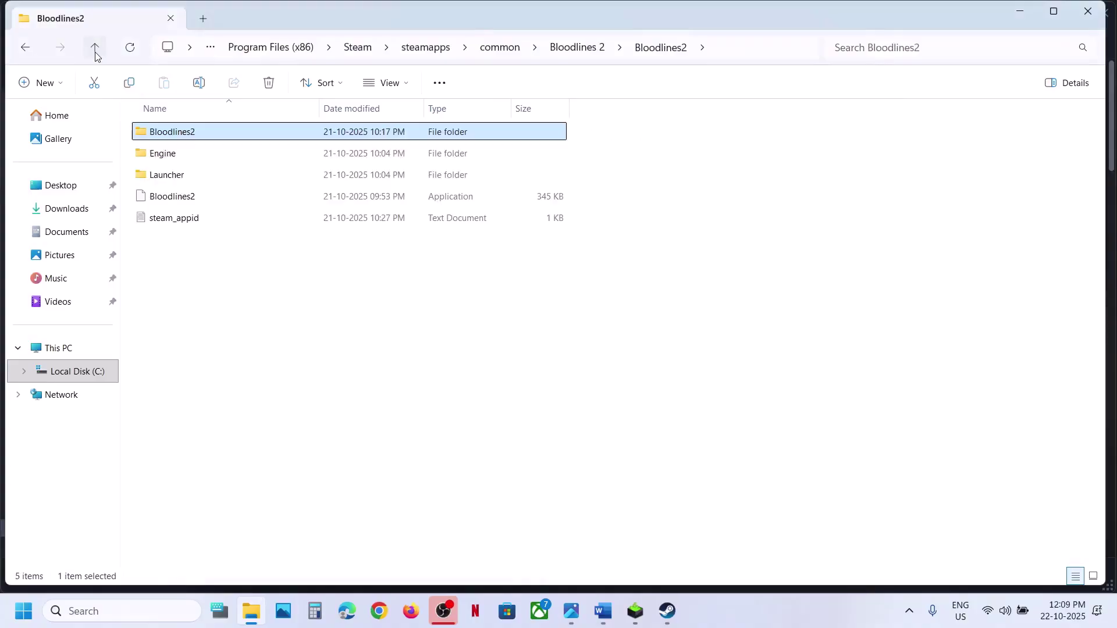
{"action": "left_click", "coordinate": [171, 196]}
{"action": "right_click", "coordinate": [169, 198]}
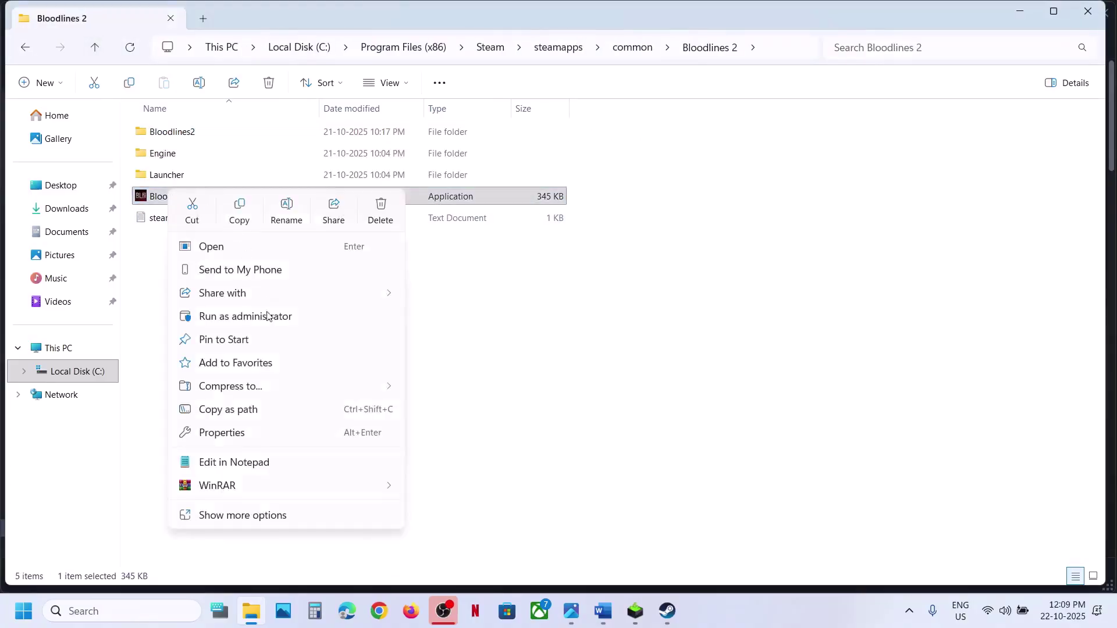
{"action": "left_click", "coordinate": [399, 310]}
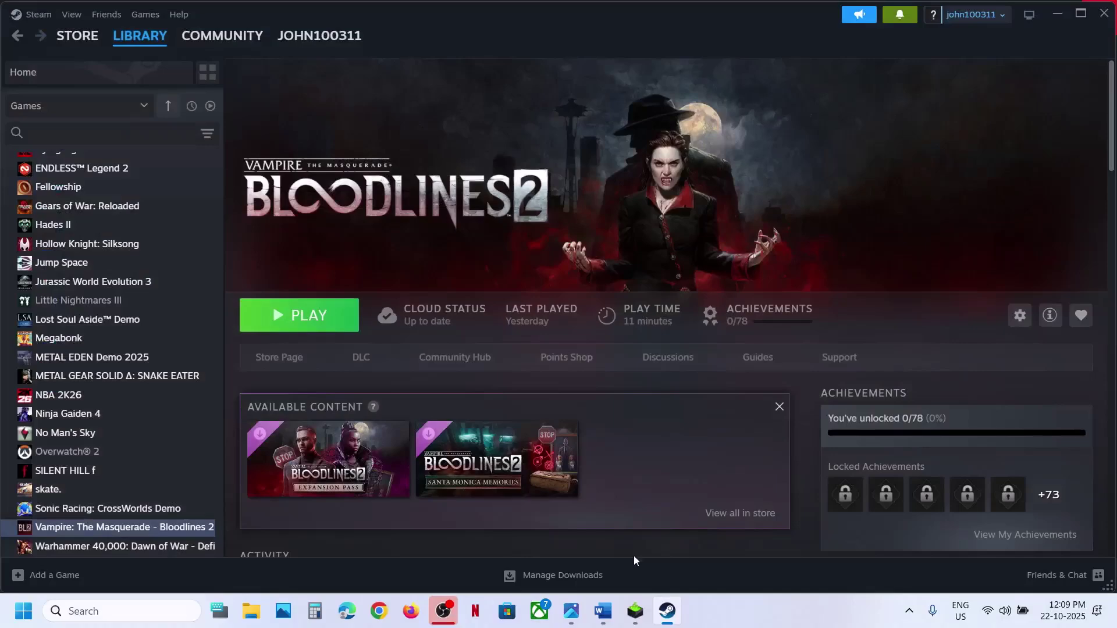
After checking the Word notes, reopen Bloodlines 2's installed files via Manage in the Steam library
{"action": "left_click", "coordinate": [605, 621]}
{"action": "scroll", "coordinate": [343, 412], "scroll_direction": "down", "scroll_amount": 3}
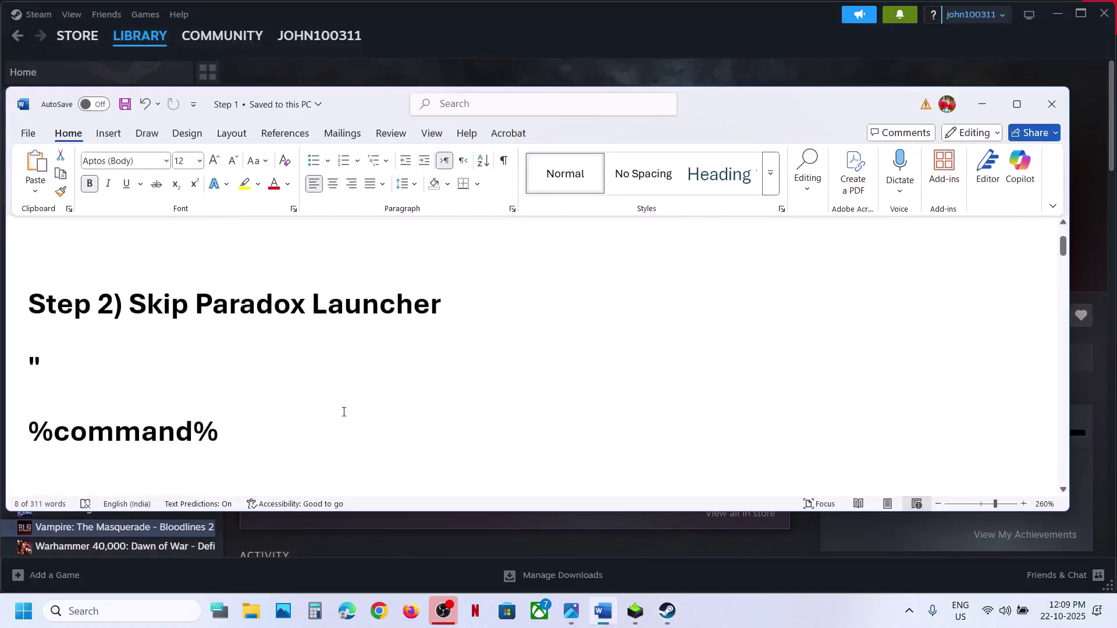
{"action": "left_click", "coordinate": [500, 52]}
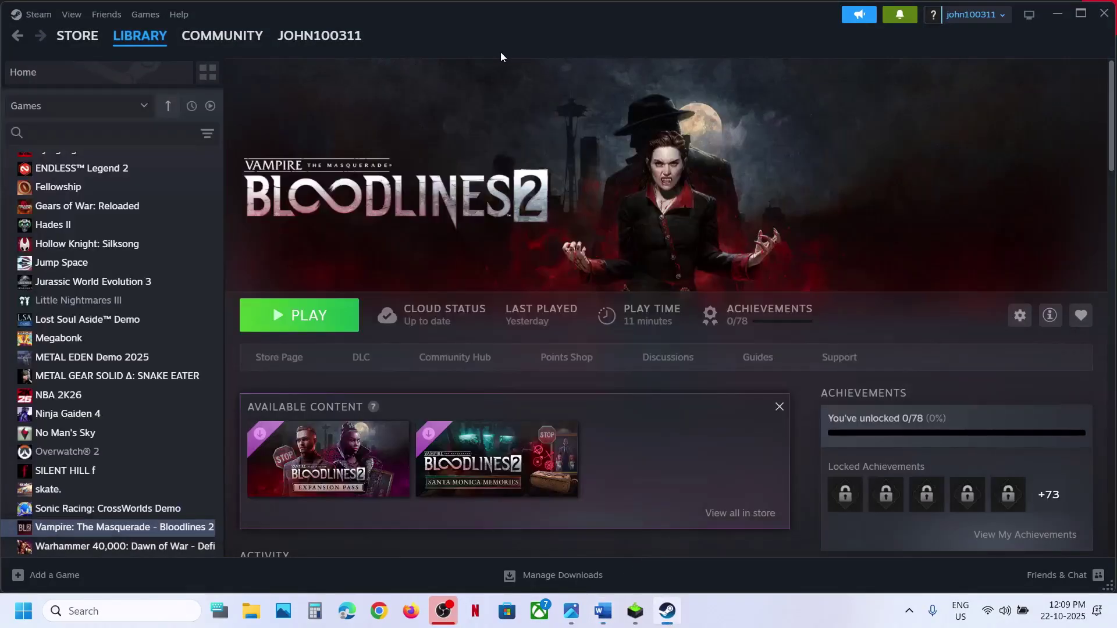
{"action": "right_click", "coordinate": [129, 533]}
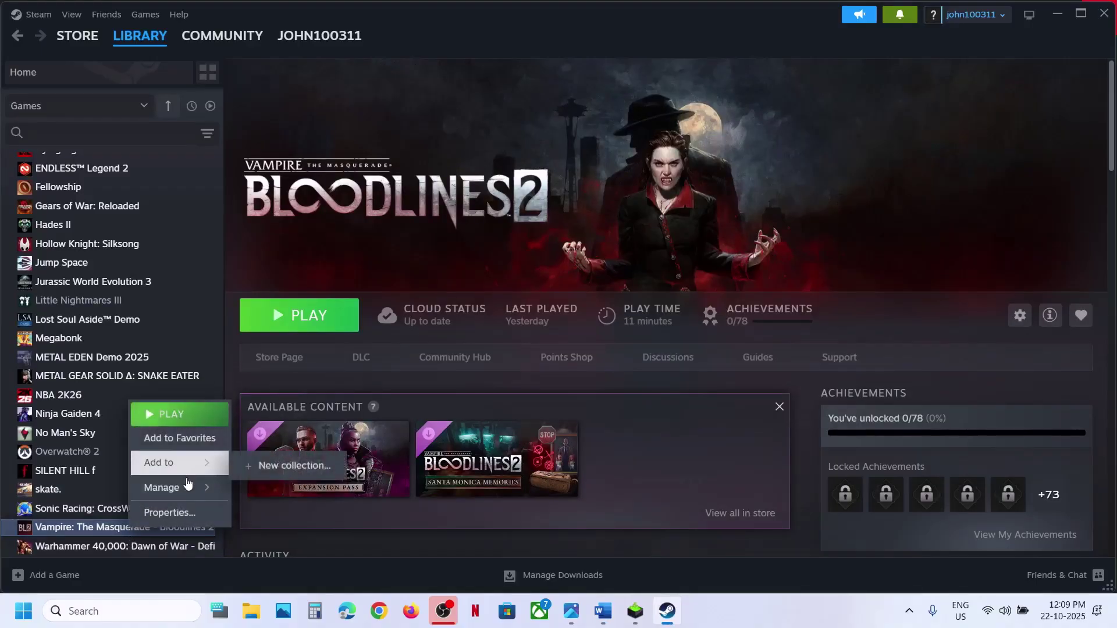
{"action": "mouse_move", "coordinate": [186, 487]}
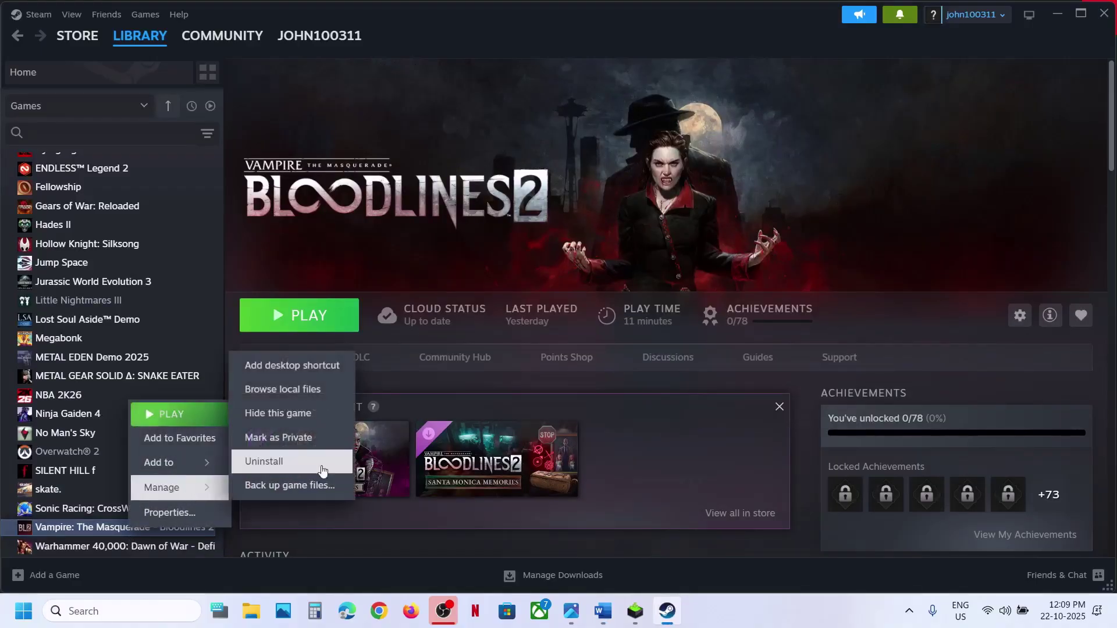
{"action": "left_click", "coordinate": [297, 398]}
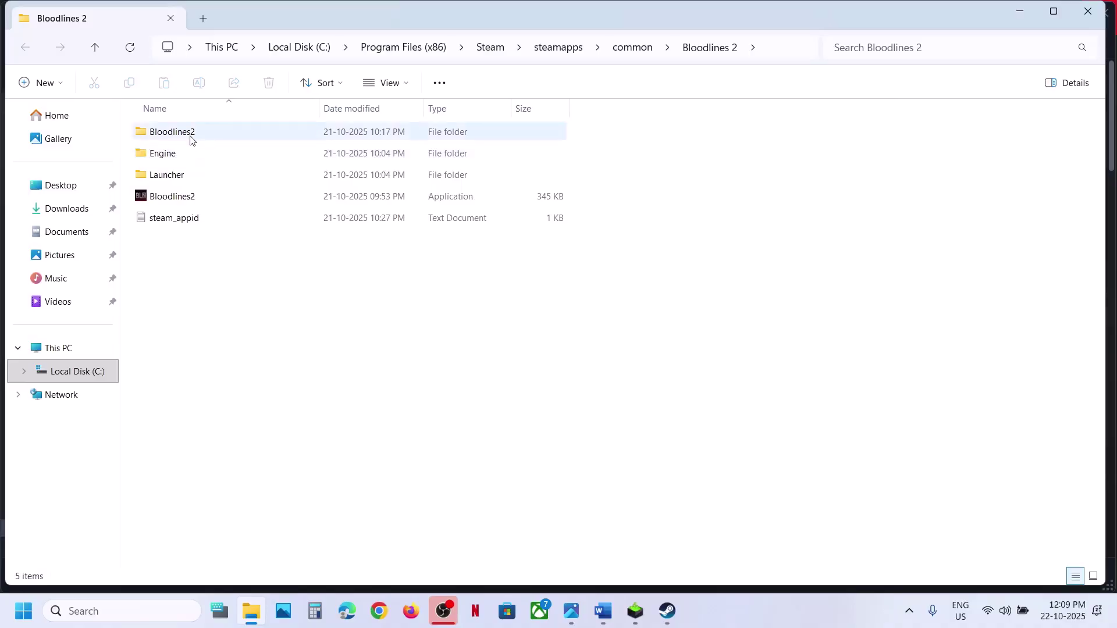
Open Bloodlines2\Binaries\Win64 and copy its full path from the address bar
{"action": "double_click", "coordinate": [190, 139]}
{"action": "double_click", "coordinate": [199, 134]}
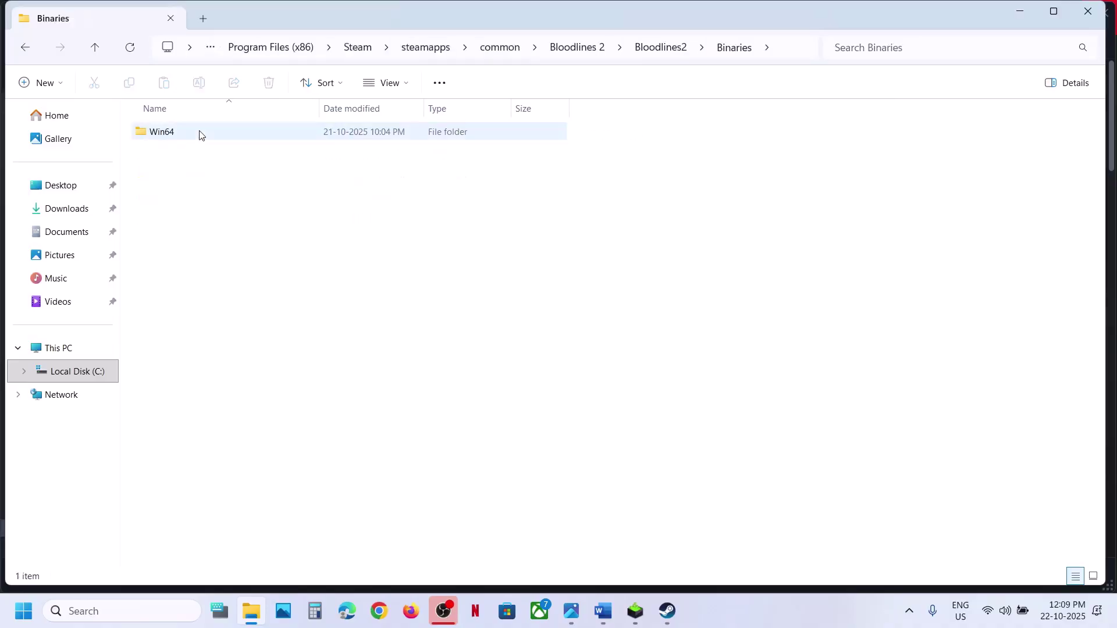
{"action": "double_click", "coordinate": [199, 133]}
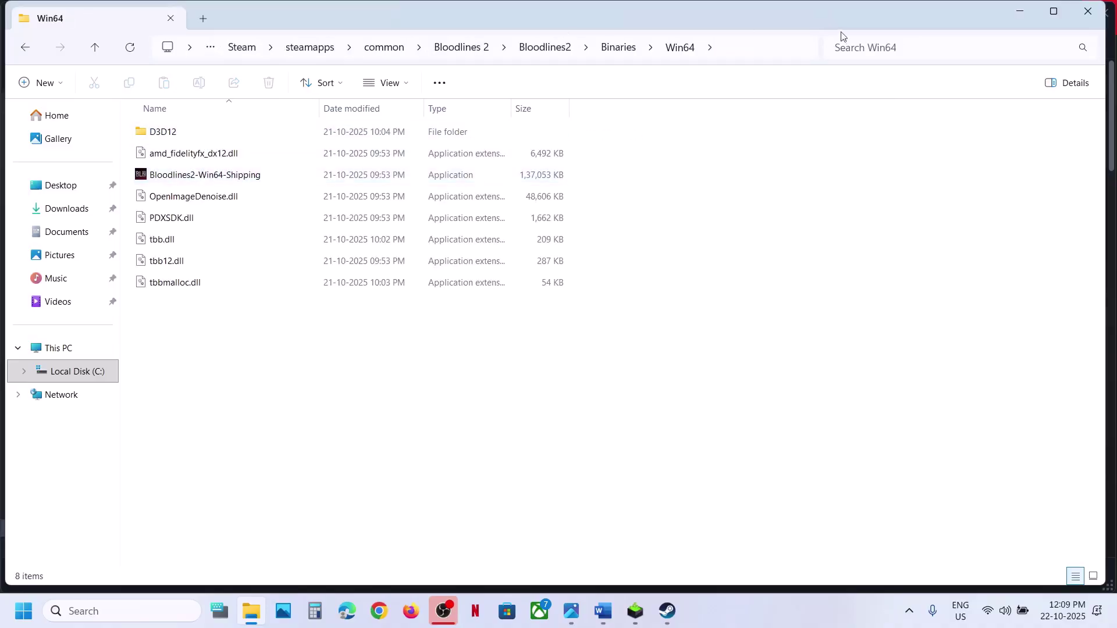
{"action": "left_click", "coordinate": [737, 49]}
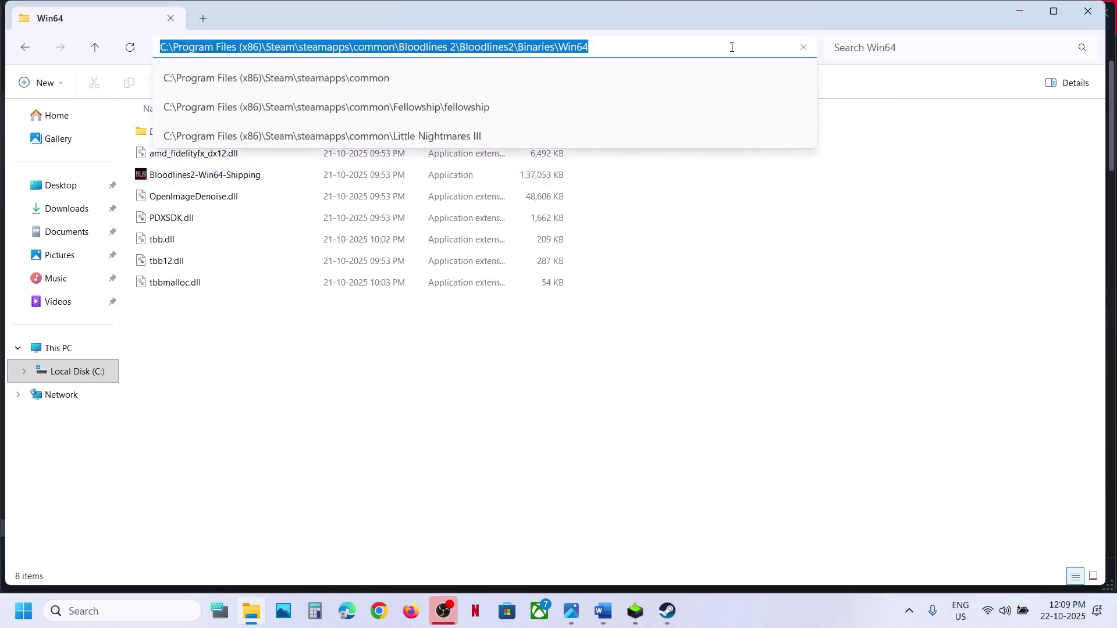
{"action": "right_click", "coordinate": [348, 47]}
{"action": "left_click", "coordinate": [397, 91]}
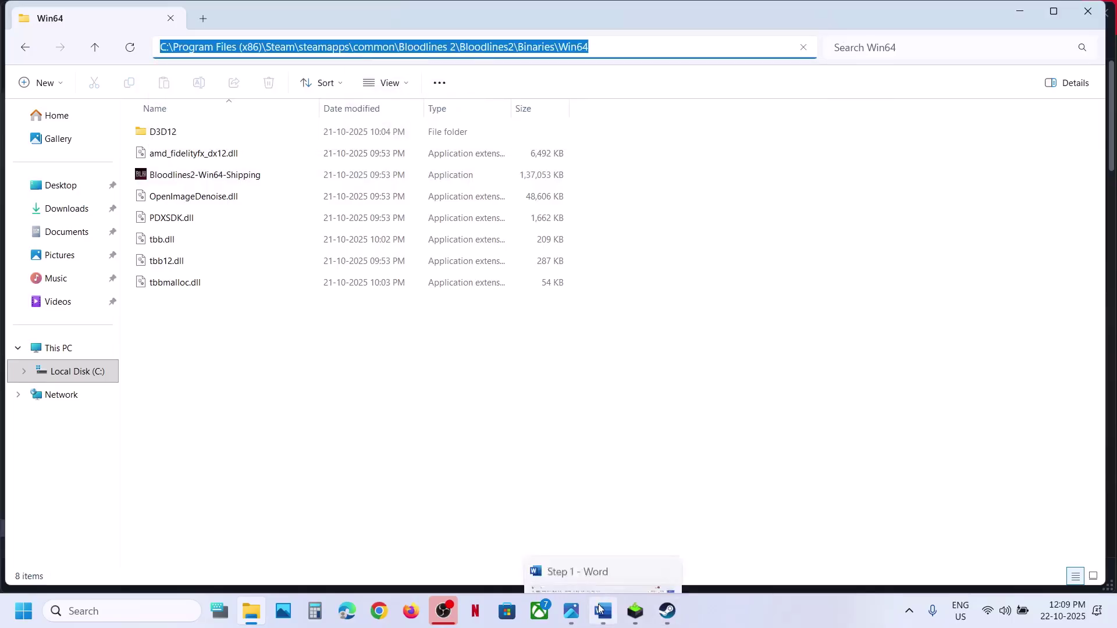
Paste the Win64 folder path under Step 2 in Word and add a trailing backslash
{"action": "left_click", "coordinate": [602, 611]}
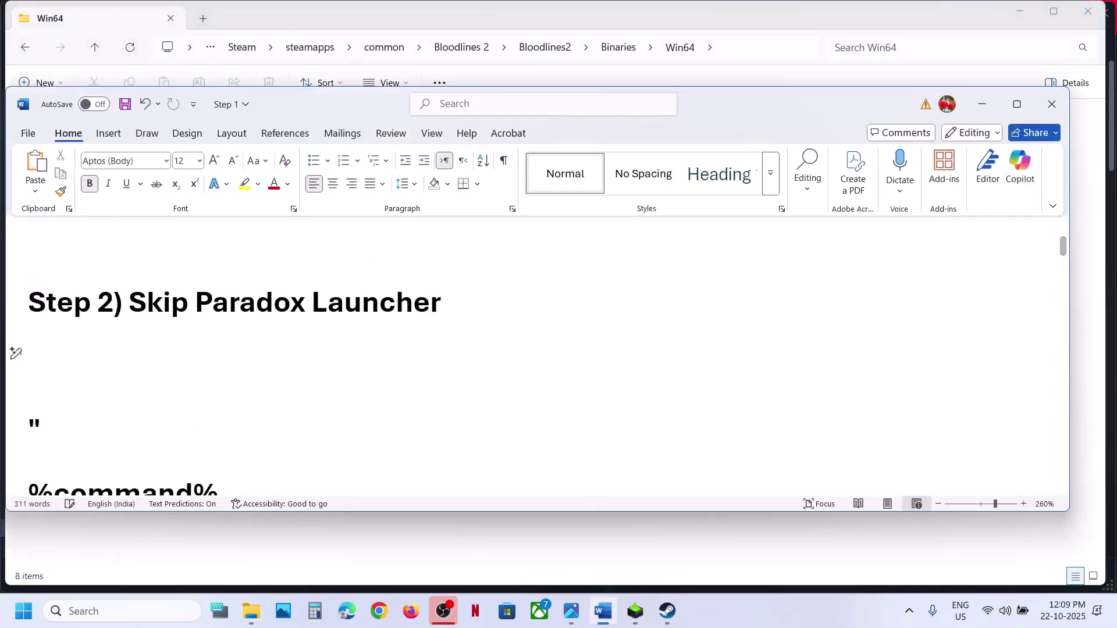
{"action": "key", "text": "ctrl+z"}
{"action": "key", "text": "ctrl+v"}
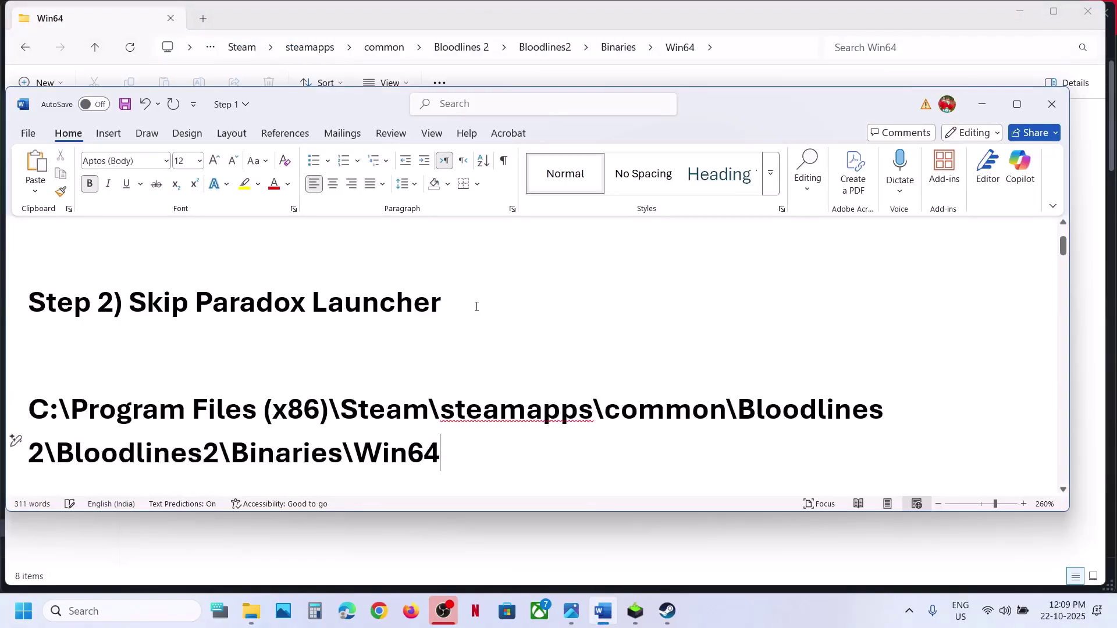
{"action": "scroll", "coordinate": [477, 306], "scroll_direction": "down", "scroll_amount": 2}
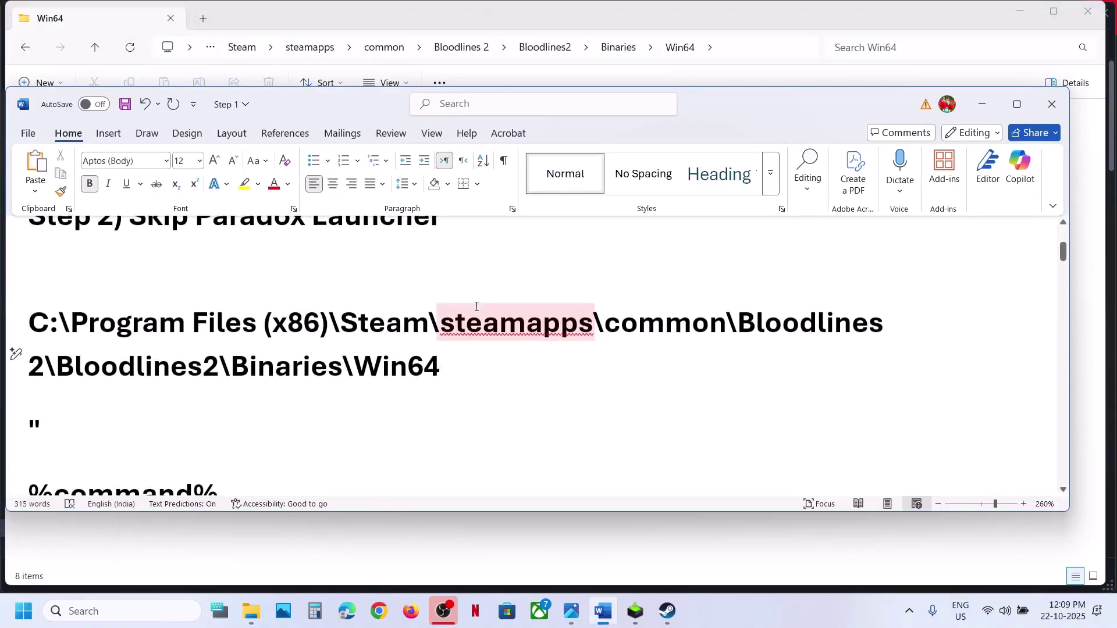
{"action": "type", "text": "\\"}
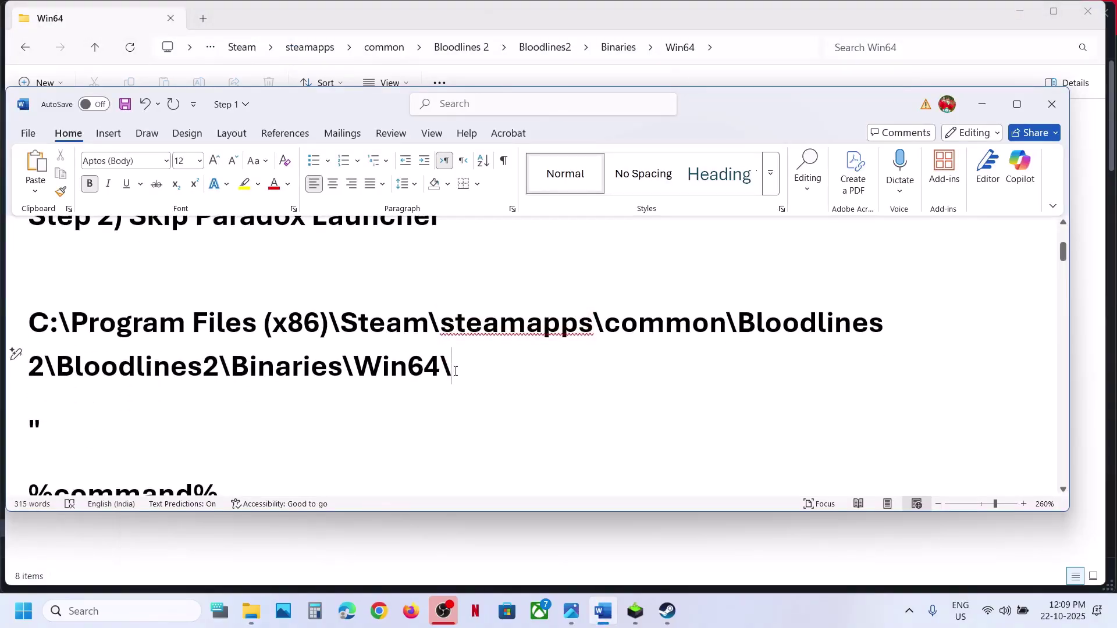
Copy the quote mark and paste it as an opening quote before the path
{"action": "left_click_drag", "start_coordinate": [456, 370], "coordinate": [441, 371]}
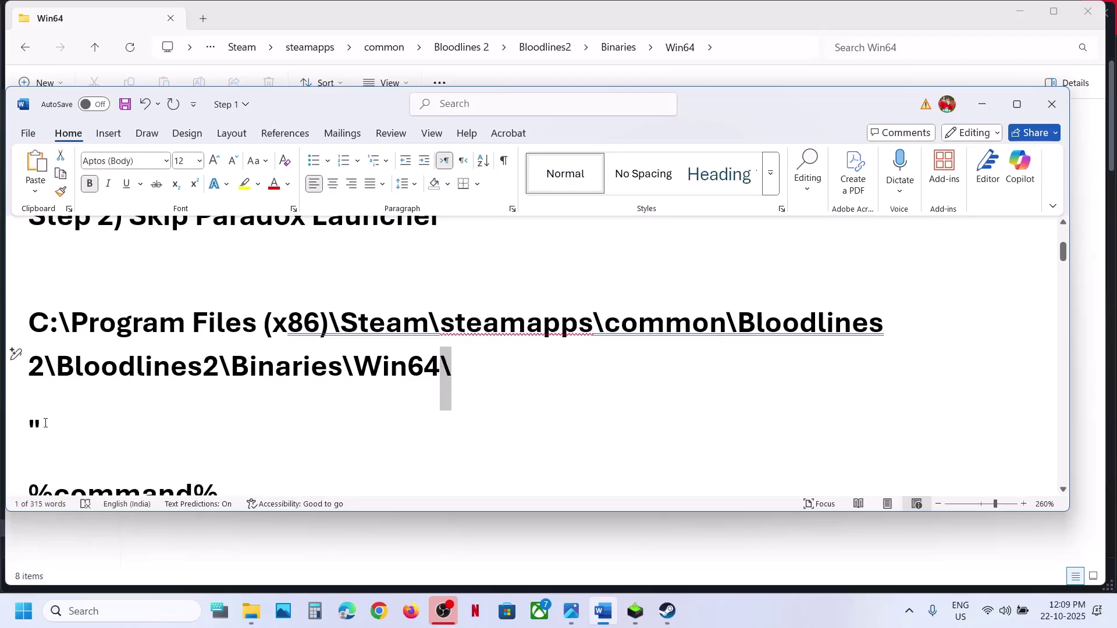
{"action": "left_click_drag", "start_coordinate": [45, 423], "coordinate": [29, 423]}
{"action": "key", "text": "ctrl+c"}
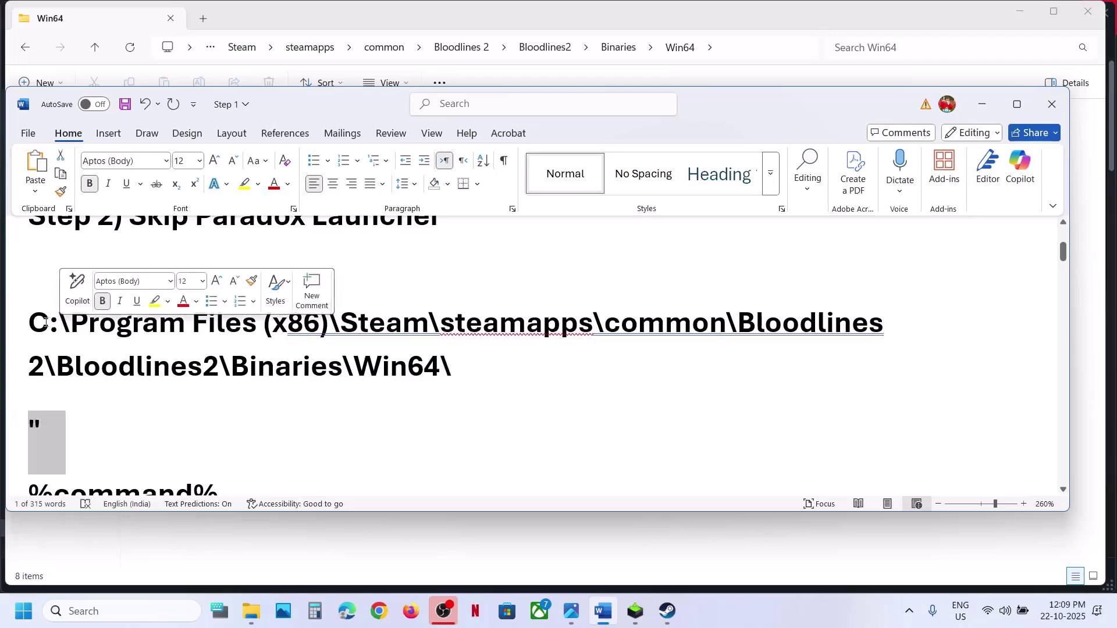
{"action": "left_click", "coordinate": [33, 323]}
{"action": "key", "text": "ctrl+v"}
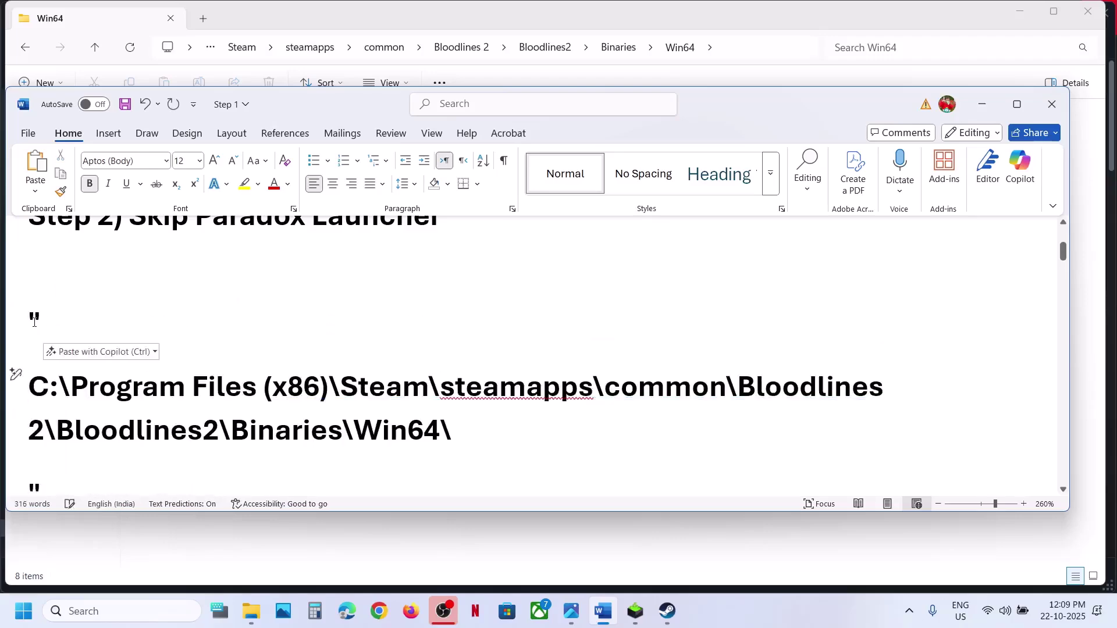
{"action": "key", "text": "BackSpace"}
{"action": "key", "text": "BackSpace"}
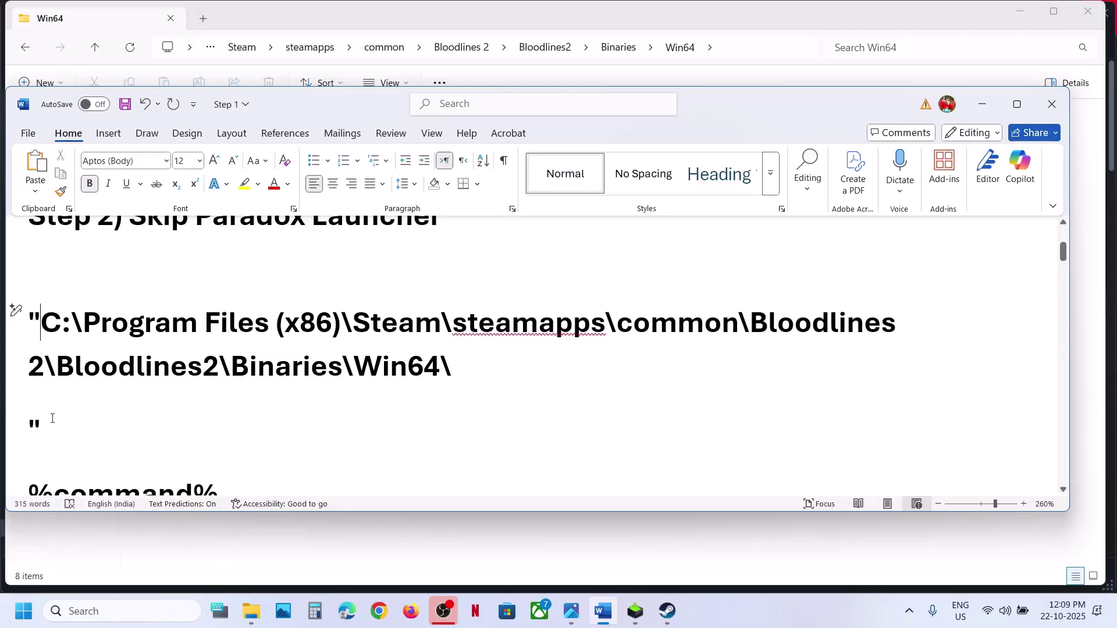
{"action": "double_click", "coordinate": [34, 424]}
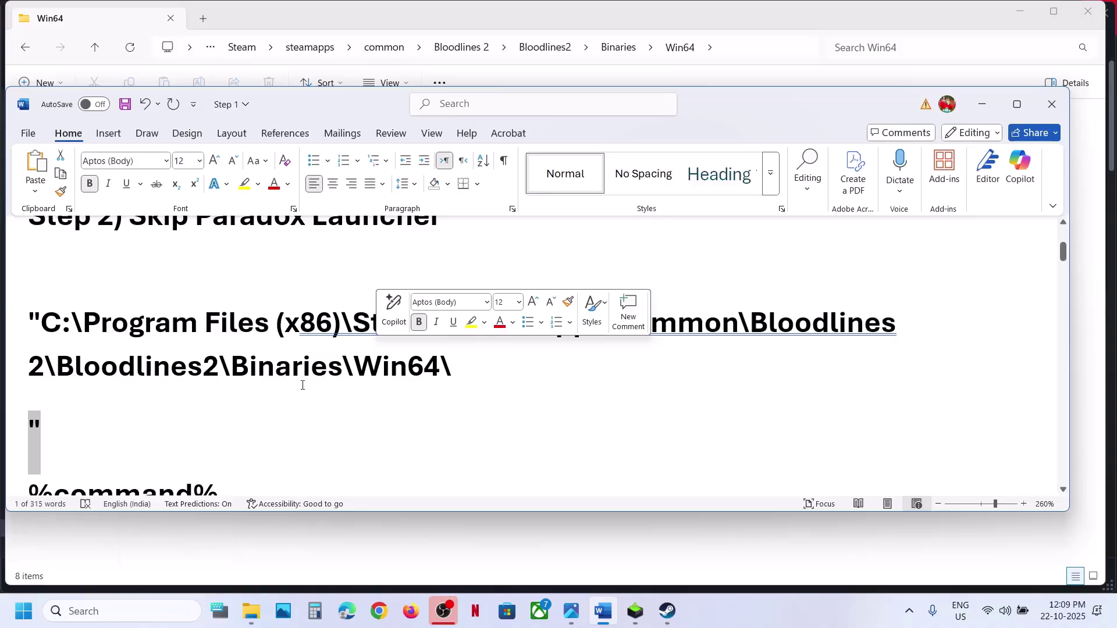
{"action": "left_click", "coordinate": [35, 314]}
{"action": "left_click", "coordinate": [470, 367]}
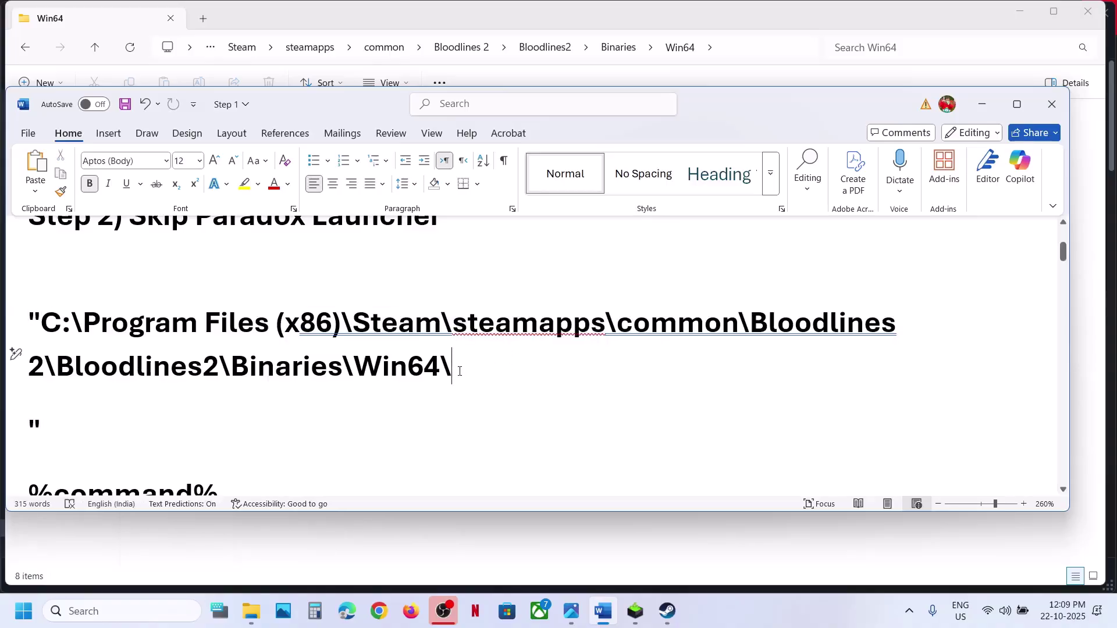
Copy the Bloodlines2-Win64-Shipping file name from the Win64 folder via rename
{"action": "left_click", "coordinate": [252, 618]}
{"action": "left_click", "coordinate": [180, 176]}
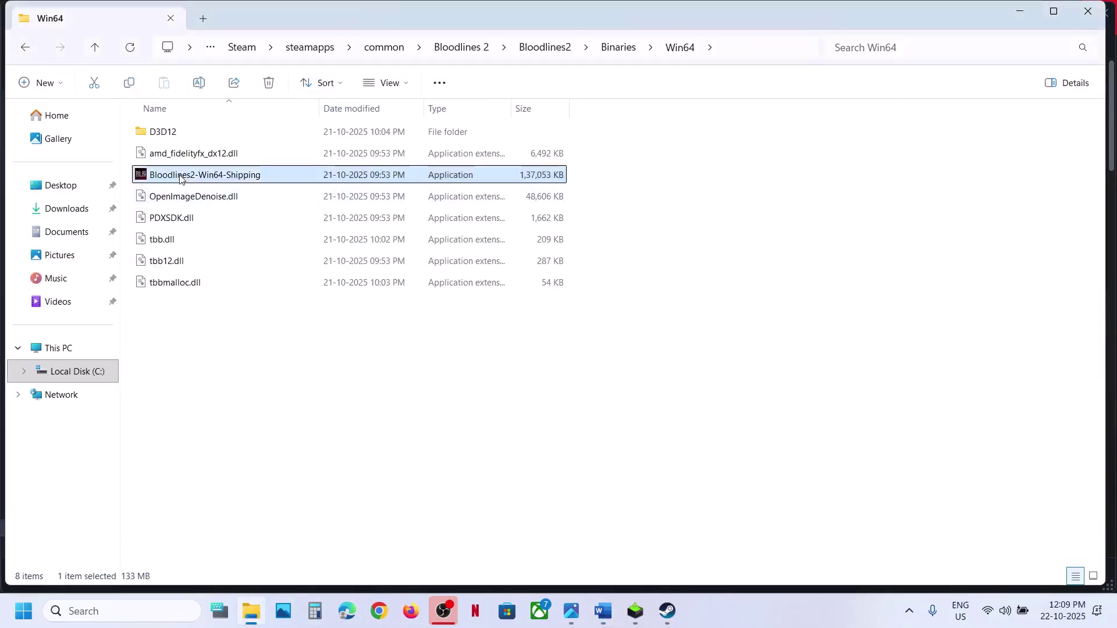
{"action": "right_click", "coordinate": [181, 176]}
{"action": "left_click", "coordinate": [298, 198]}
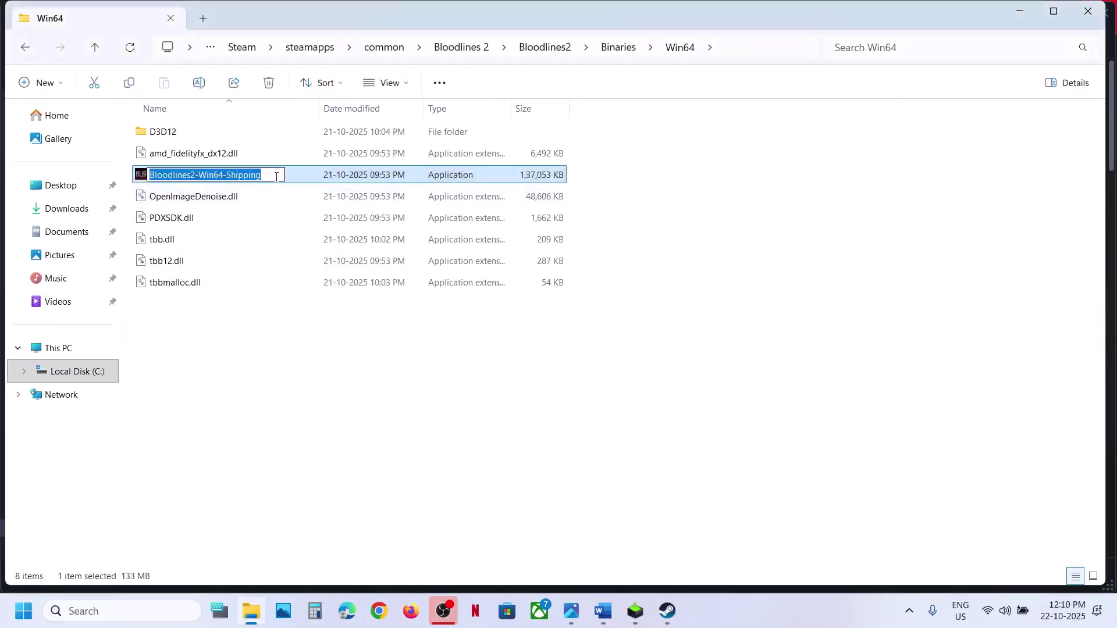
{"action": "left_click_drag", "start_coordinate": [261, 174], "coordinate": [151, 174]}
{"action": "right_click", "coordinate": [165, 173]}
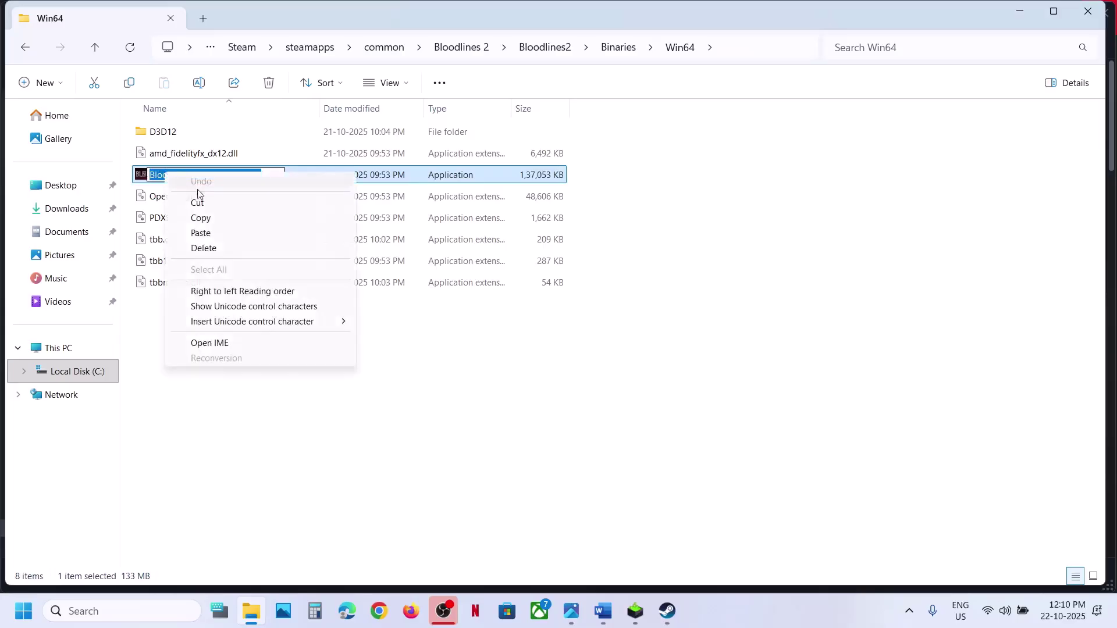
{"action": "left_click", "coordinate": [204, 218]}
Append Bloodlines2-Win64-Shipping.exe and a closing quote to the path in Word
{"action": "key", "text": "alt+Tab"}
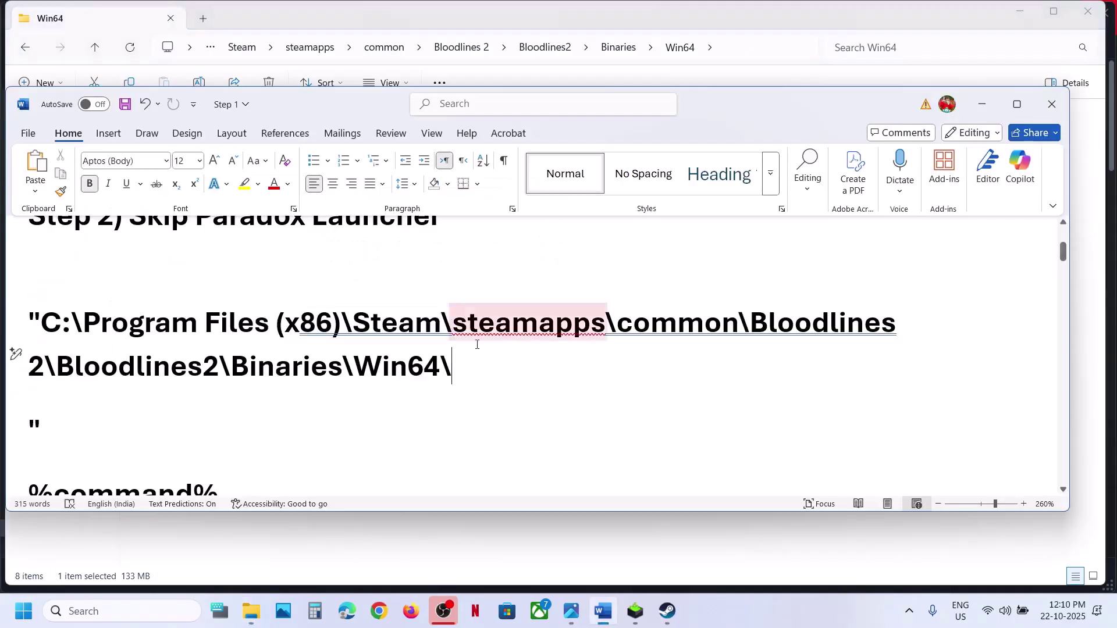
{"action": "key", "text": "ctrl+v"}
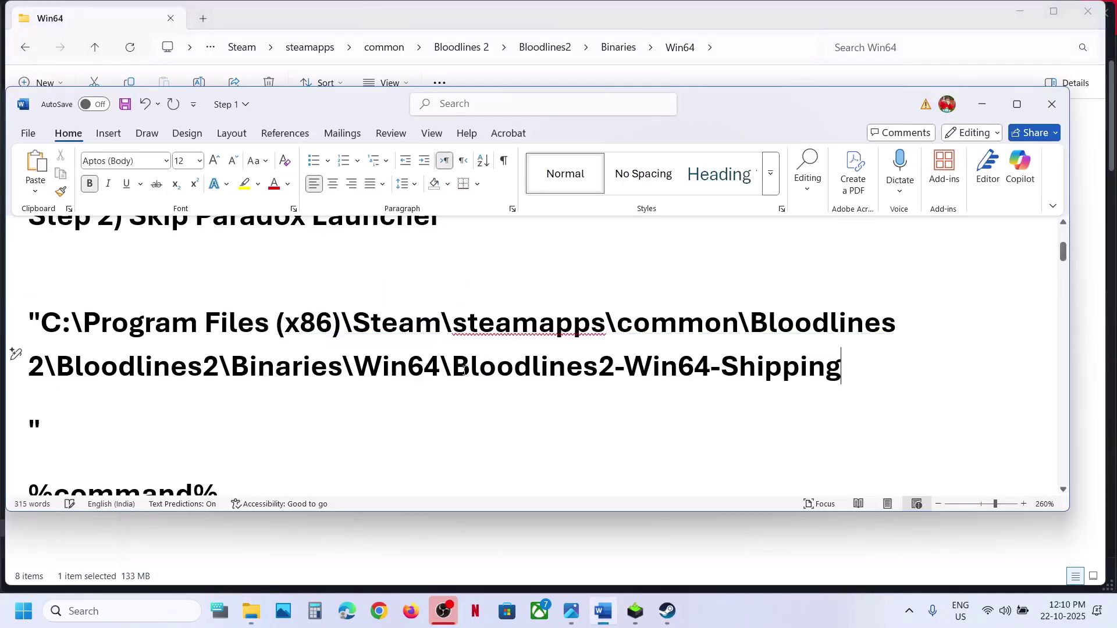
{"action": "type", "text": ".exe"}
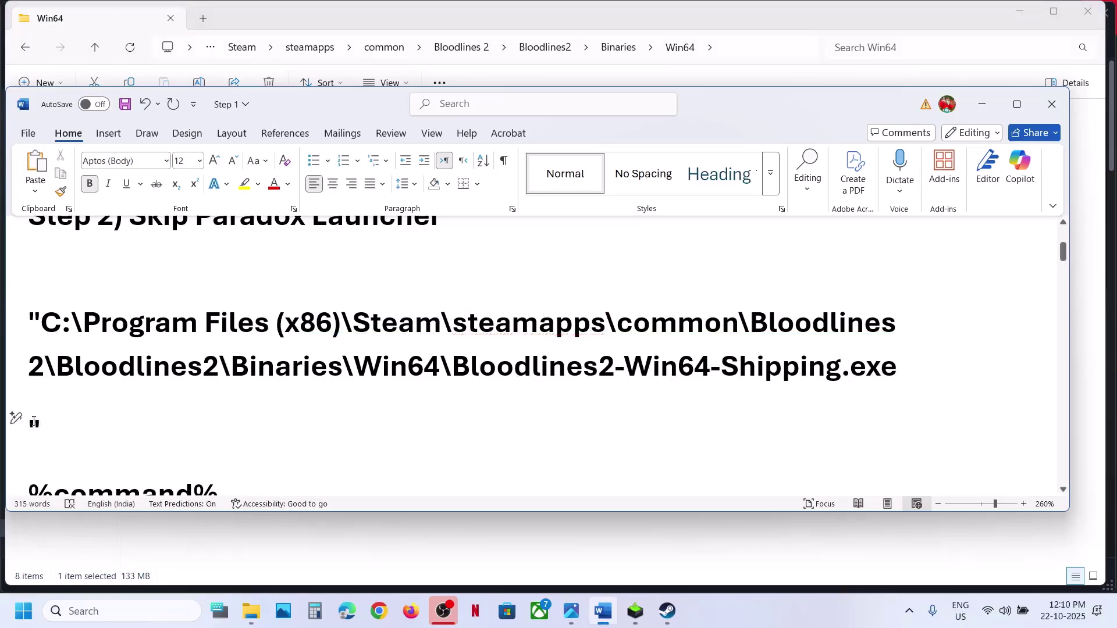
{"action": "double_click", "coordinate": [37, 420]}
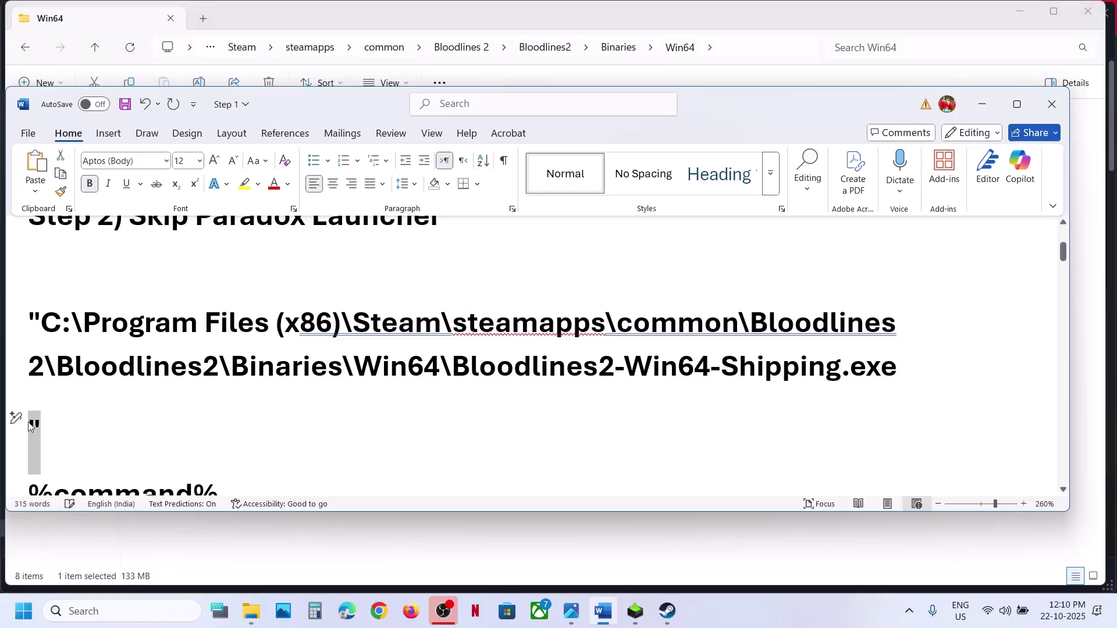
{"action": "left_click", "coordinate": [903, 366]}
{"action": "key", "text": "ctrl+v"}
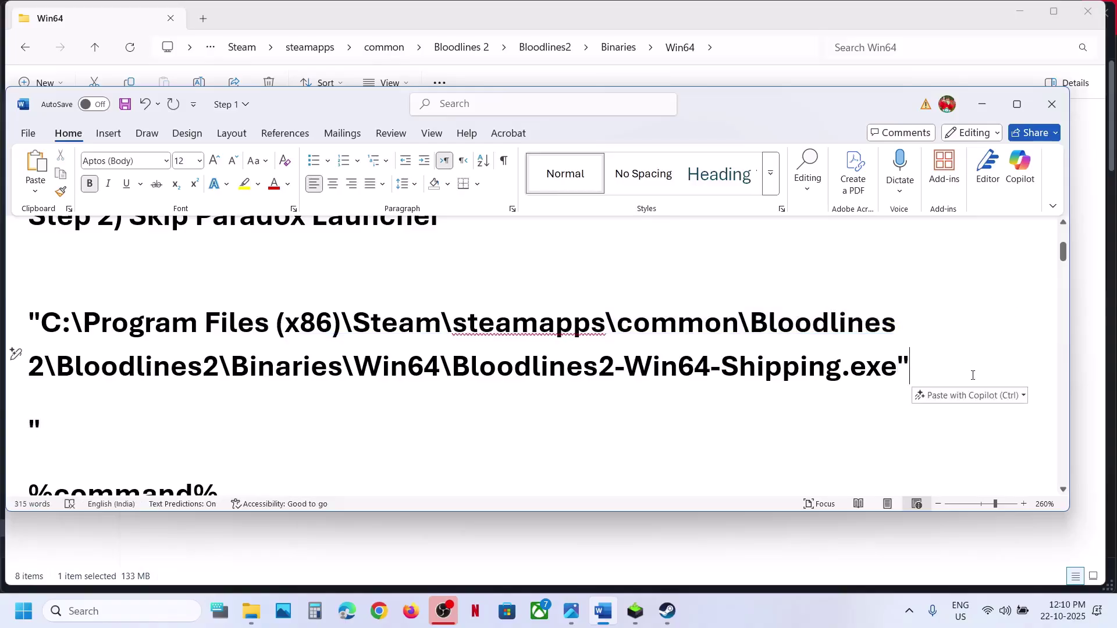
{"action": "scroll", "coordinate": [224, 442], "scroll_direction": "down", "scroll_amount": 1}
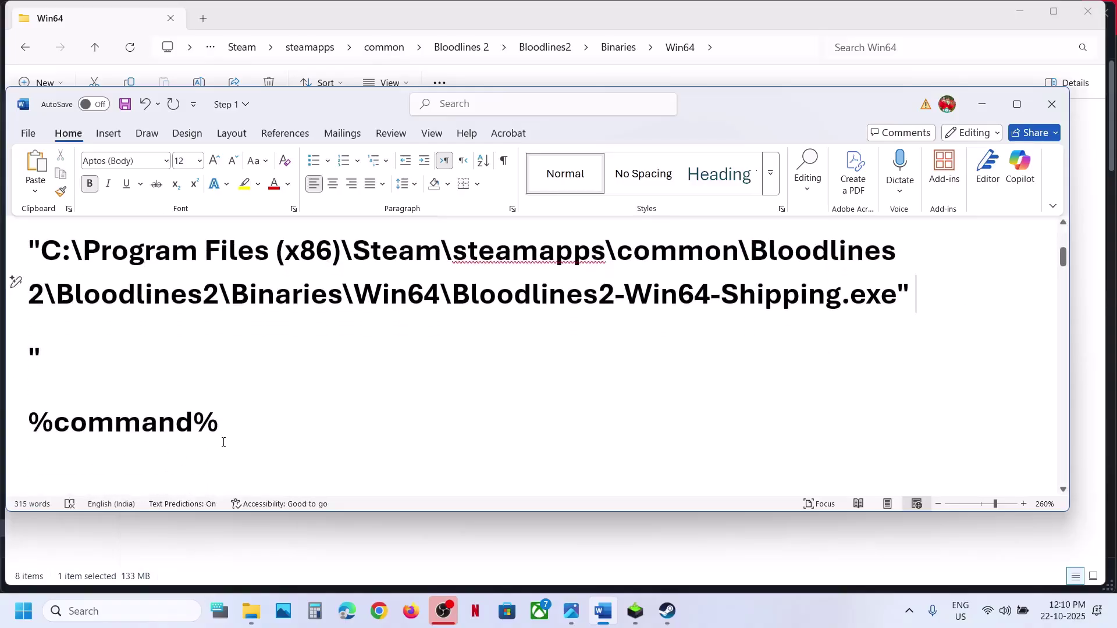
Add %command% after the quoted executable path with correct spacing
{"action": "triple_click", "coordinate": [224, 425]}
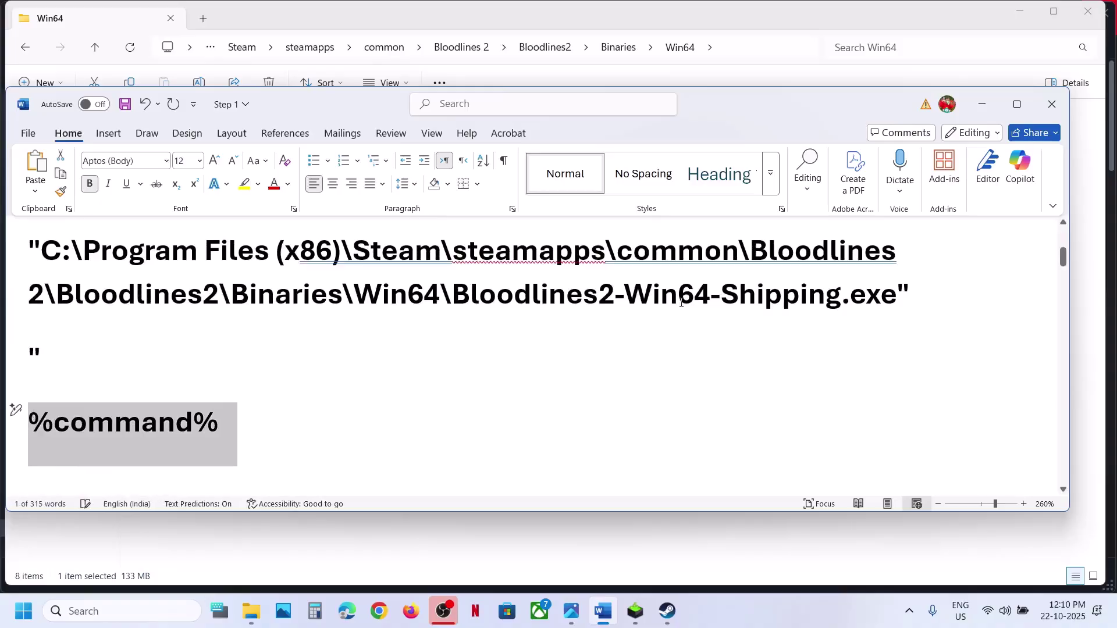
{"action": "left_click", "coordinate": [825, 356]}
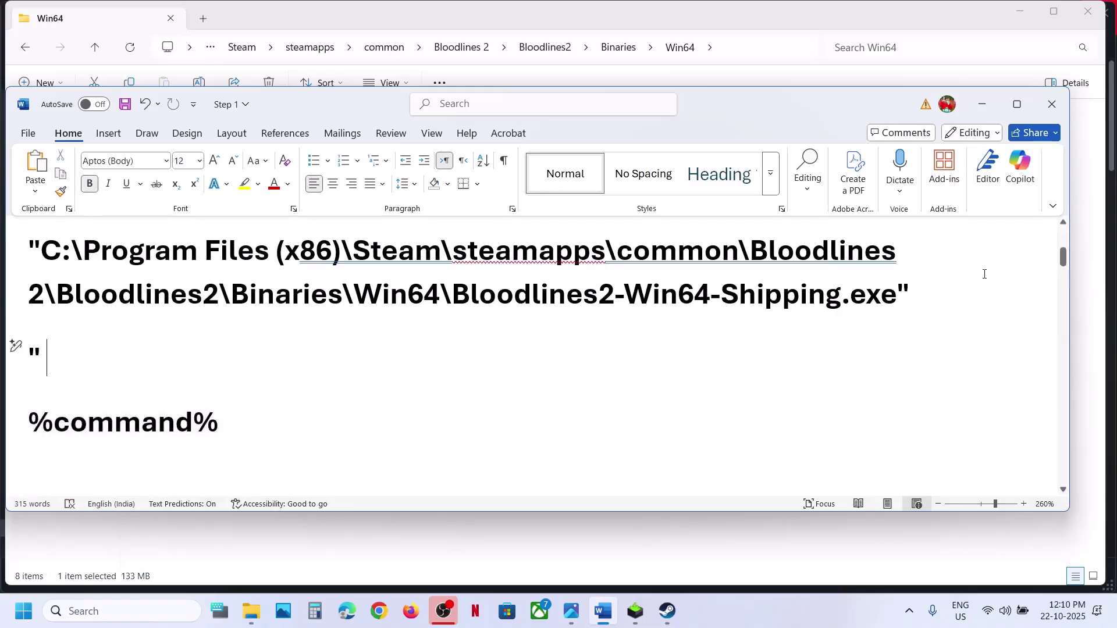
{"action": "left_click", "coordinate": [933, 299]}
{"action": "key", "text": "ctrl+v"}
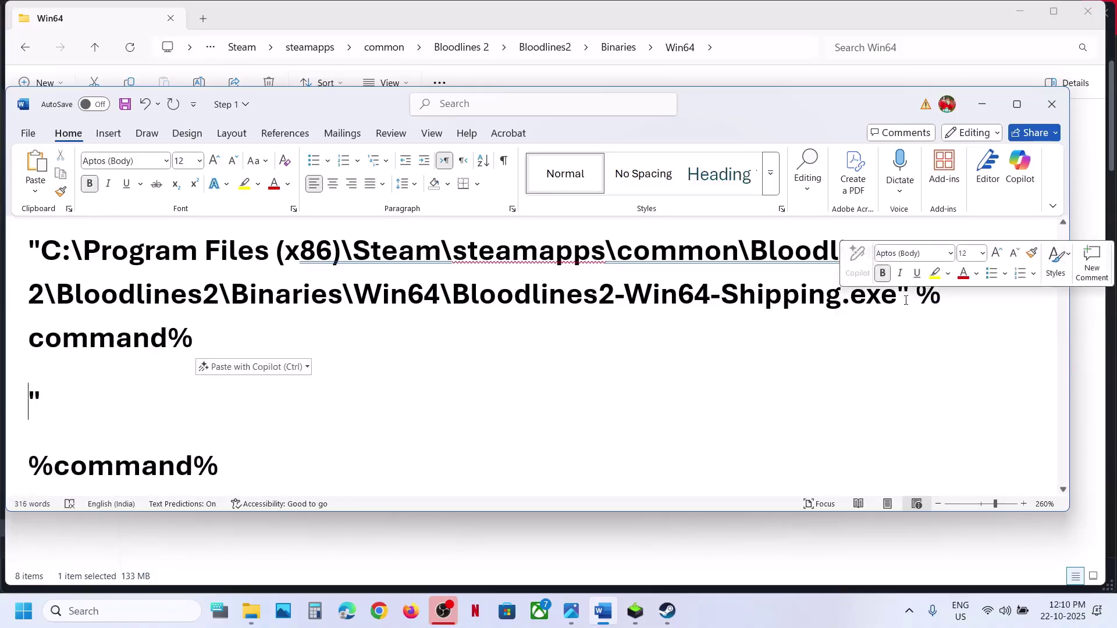
{"action": "left_click", "coordinate": [916, 293]}
{"action": "key", "text": "BackSpace"}
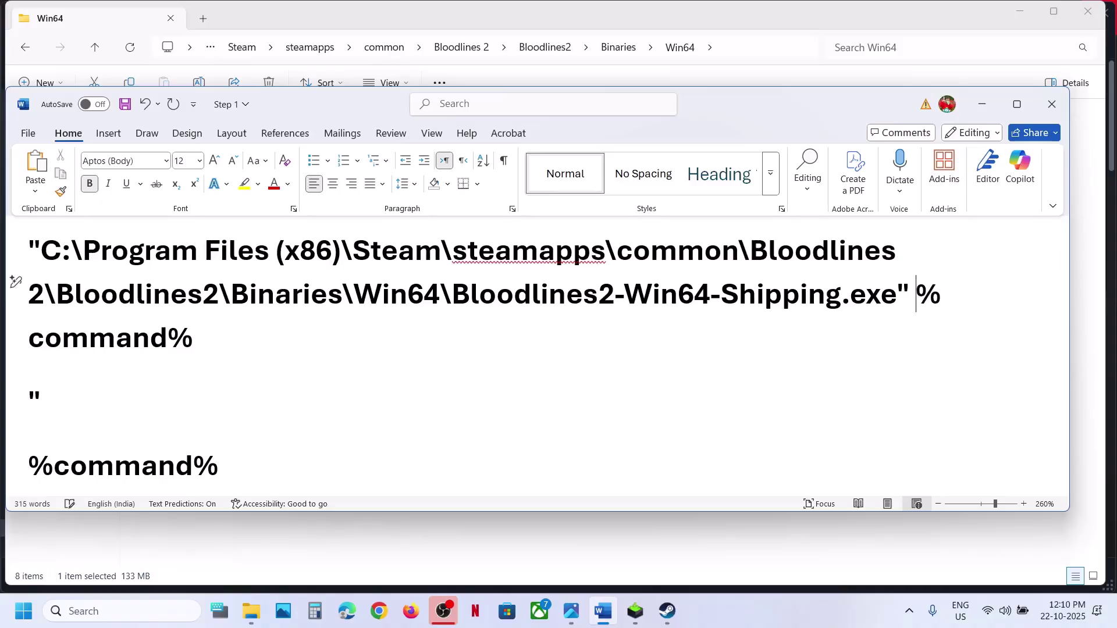
Copy the complete launch line and return to the Steam library
{"action": "left_click_drag", "start_coordinate": [193, 339], "coordinate": [28, 247]}
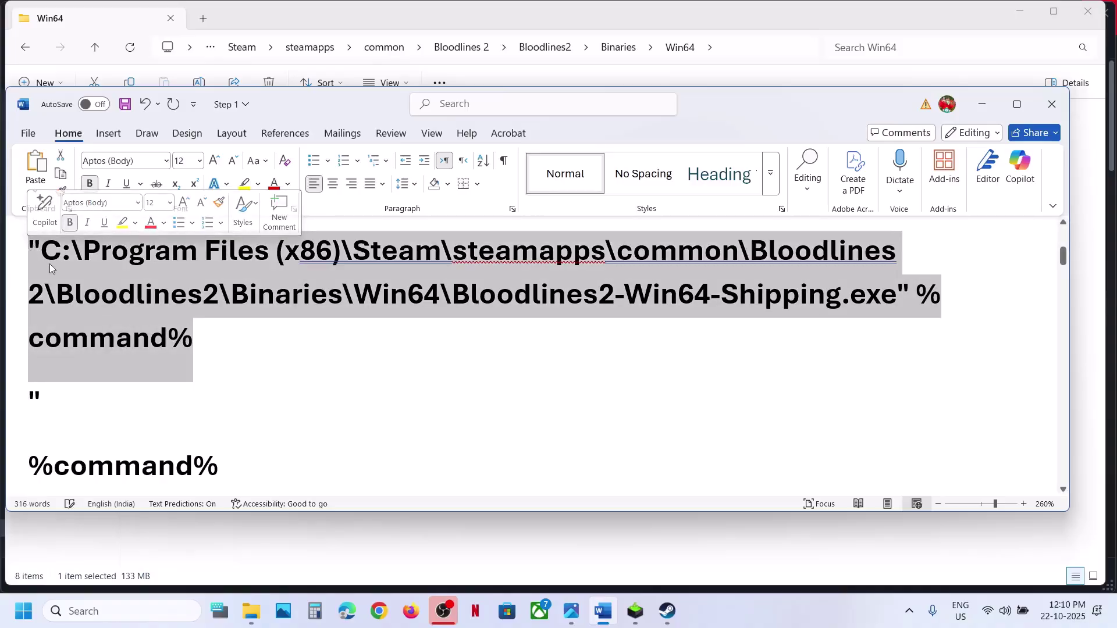
{"action": "right_click", "coordinate": [50, 264]}
{"action": "left_click", "coordinate": [110, 344]}
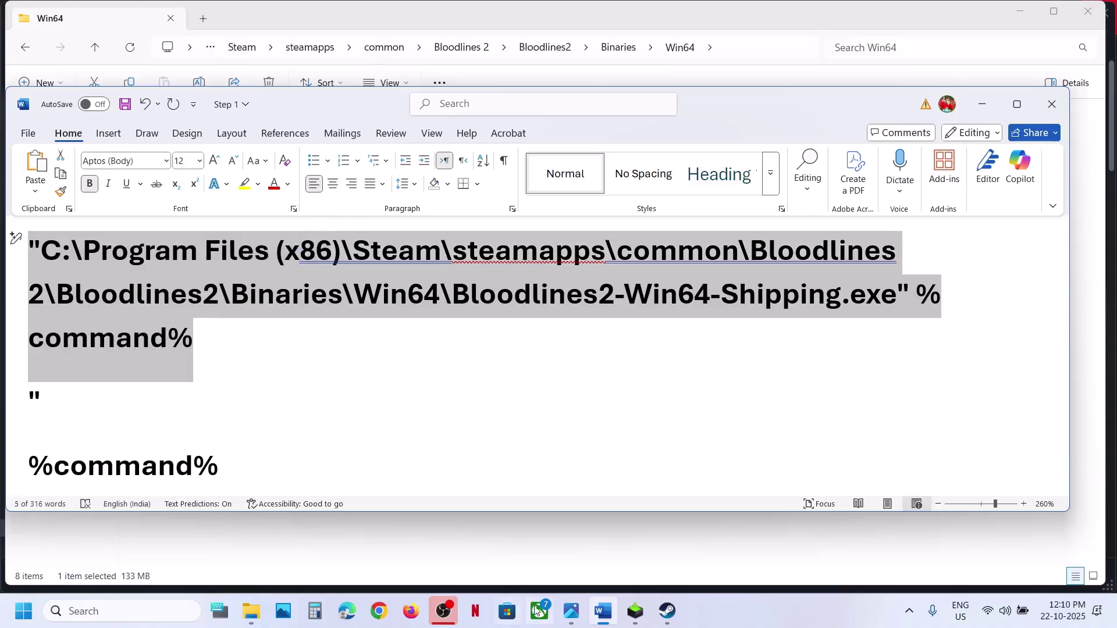
{"action": "left_click", "coordinate": [667, 611]}
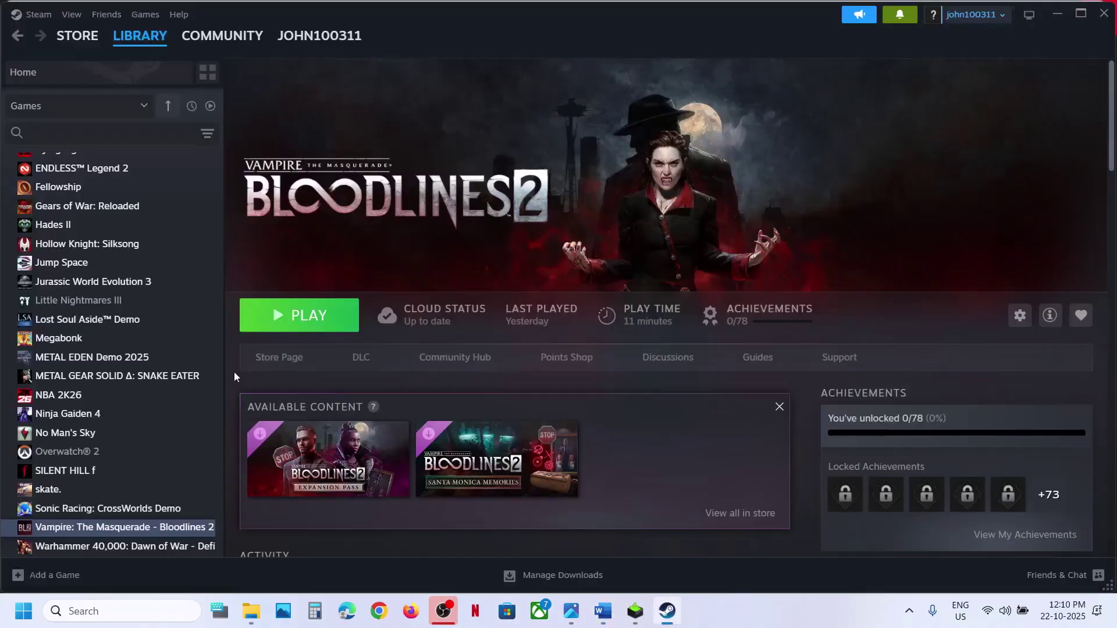
Replace Bloodlines 2's Steam launch options with the quoted shipping path plus %command%
{"action": "right_click", "coordinate": [150, 527]}
{"action": "left_click", "coordinate": [201, 518]}
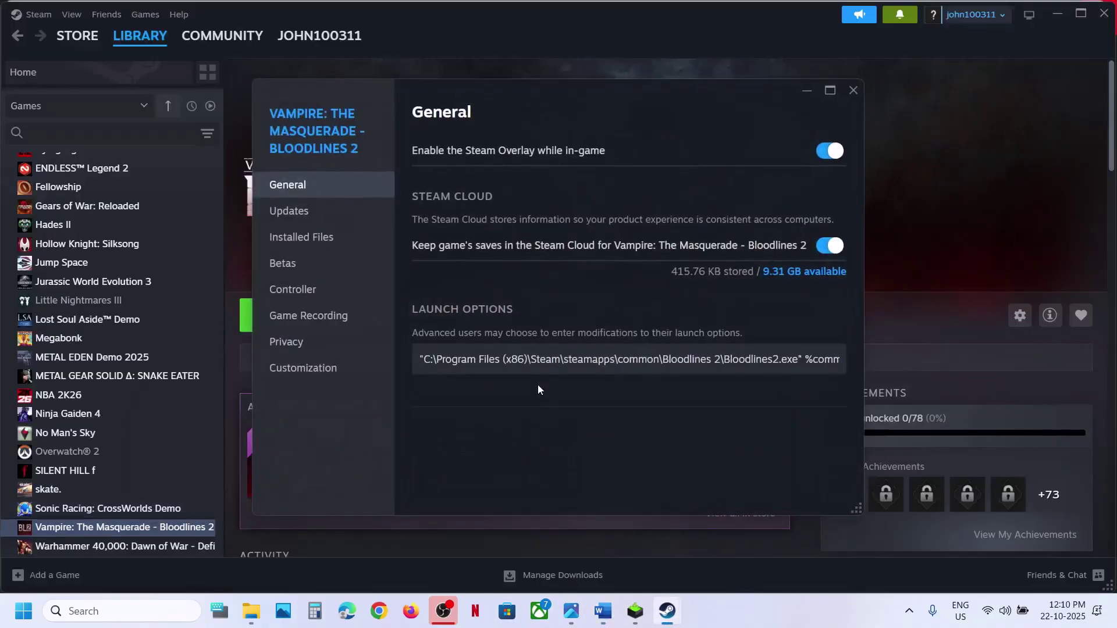
{"action": "left_click", "coordinate": [497, 359]}
{"action": "key", "text": "End"}
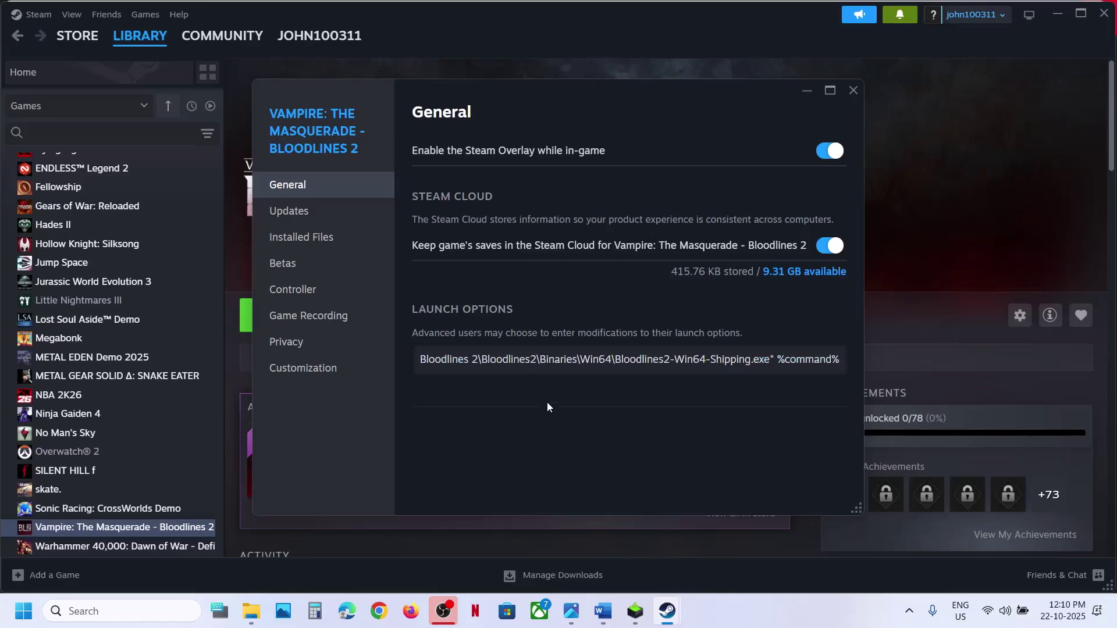
{"action": "key", "text": "Home"}
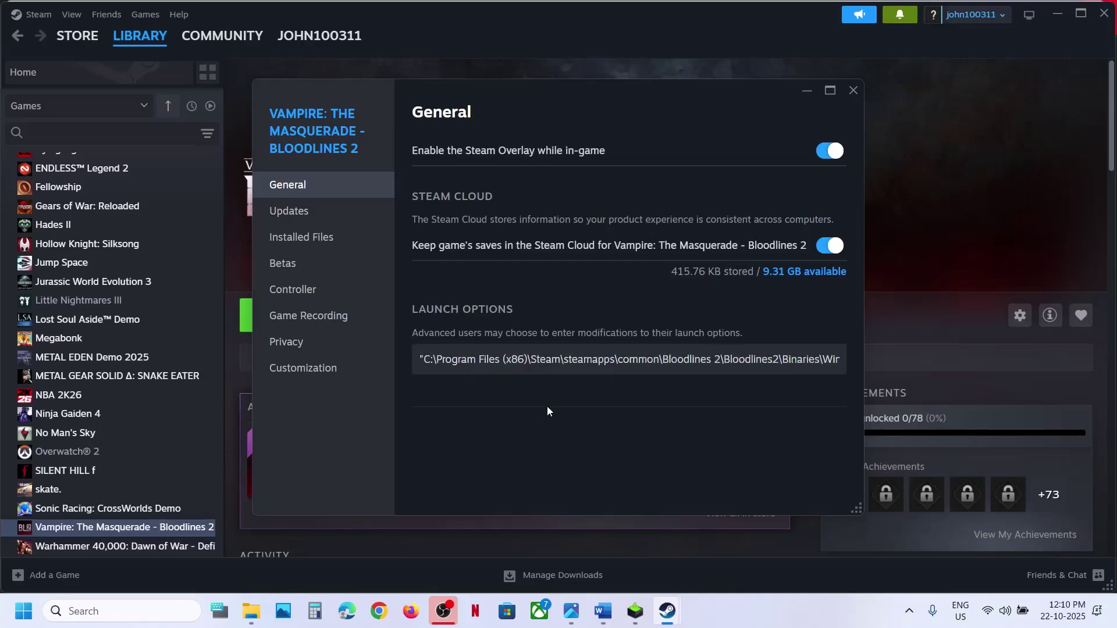
{"action": "left_click", "coordinate": [854, 91]}
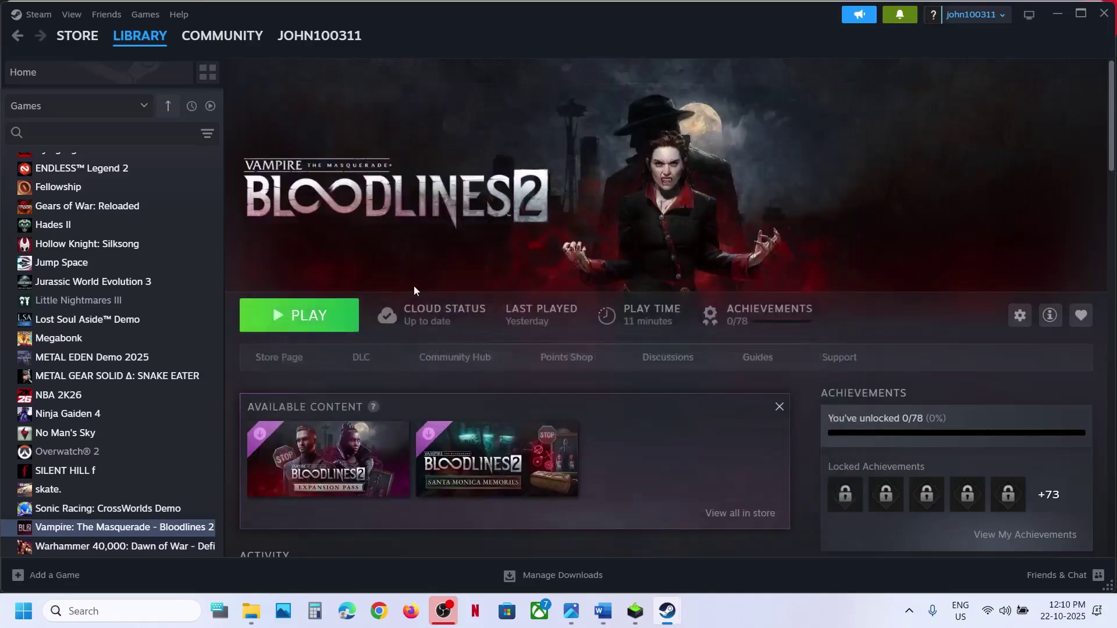
Launch Bloodlines 2, accept the UAC prompt, and scroll to Step 3 in Word
{"action": "left_click", "coordinate": [301, 327]}
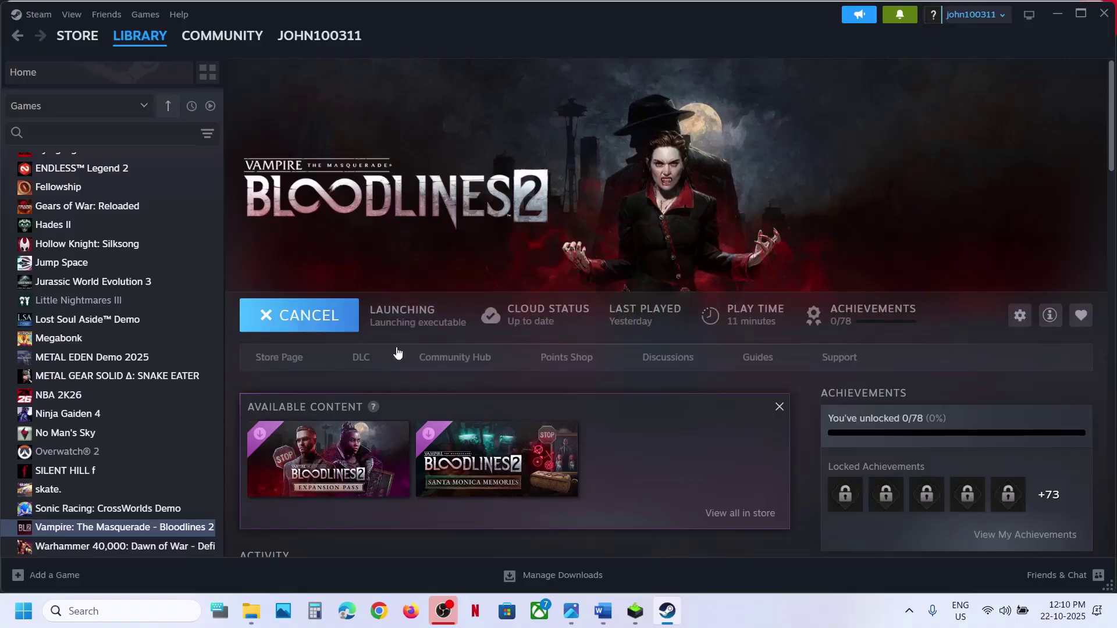
{"action": "left_click", "coordinate": [603, 612]}
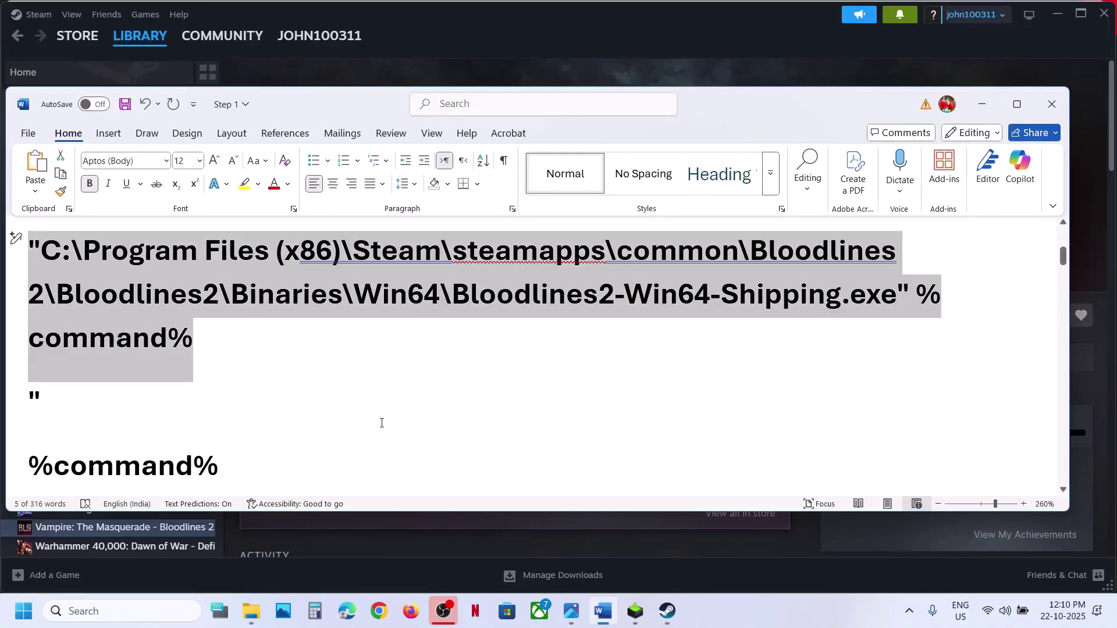
{"action": "left_click", "coordinate": [475, 433]}
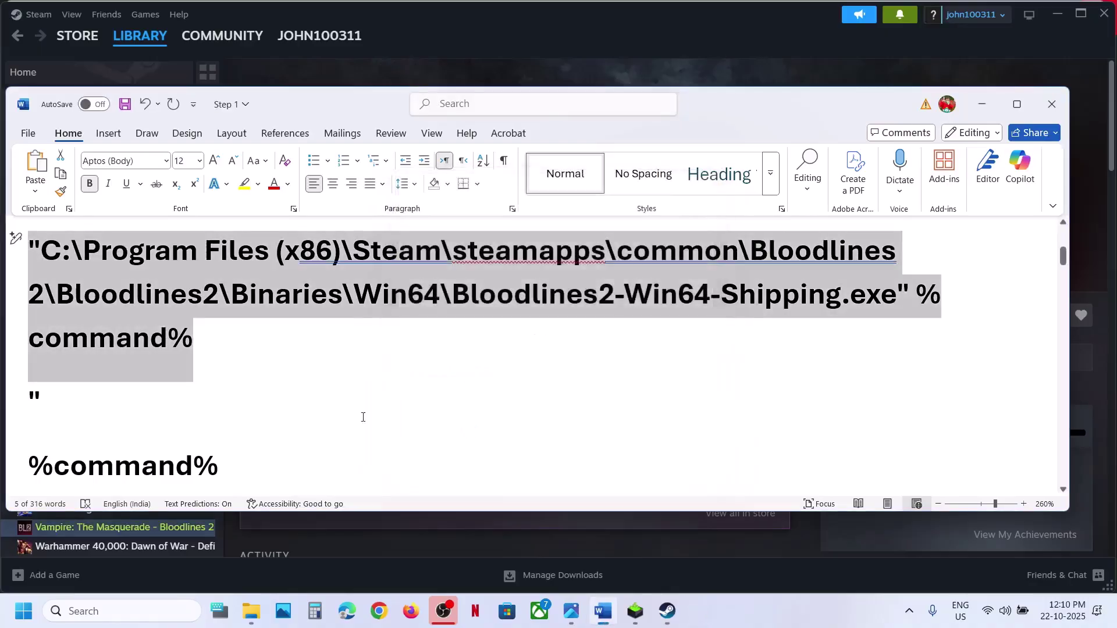
{"action": "scroll", "coordinate": [355, 416], "scroll_direction": "down", "scroll_amount": 5}
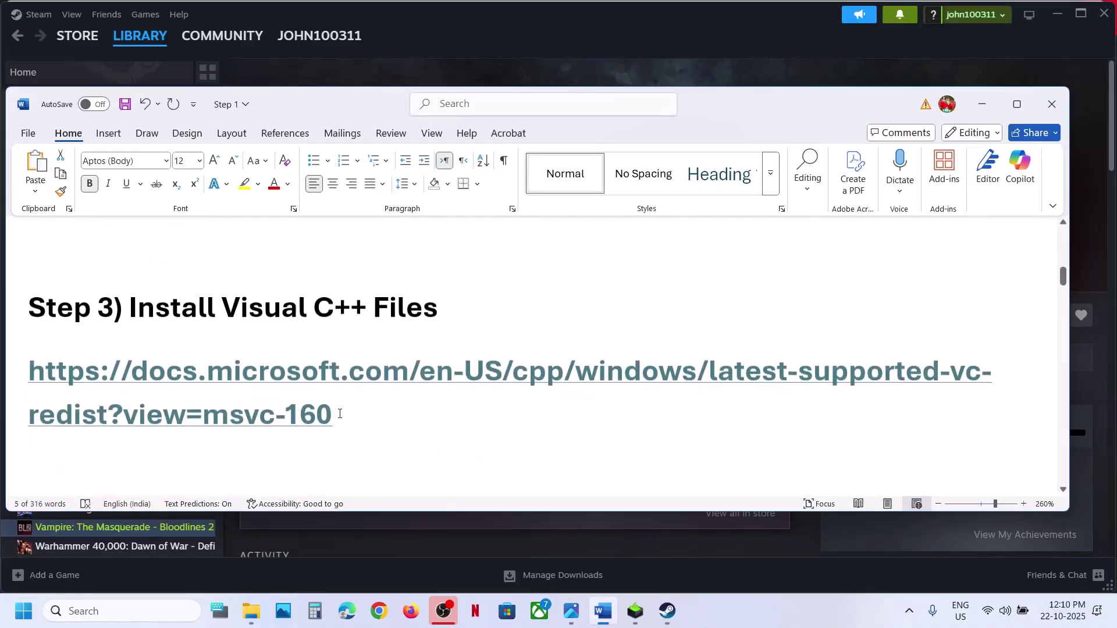
Open the Visual C++ Redistributable link and find the x86 and x64 download rows
{"action": "left_click", "coordinate": [289, 375], "text": "ctrl"}
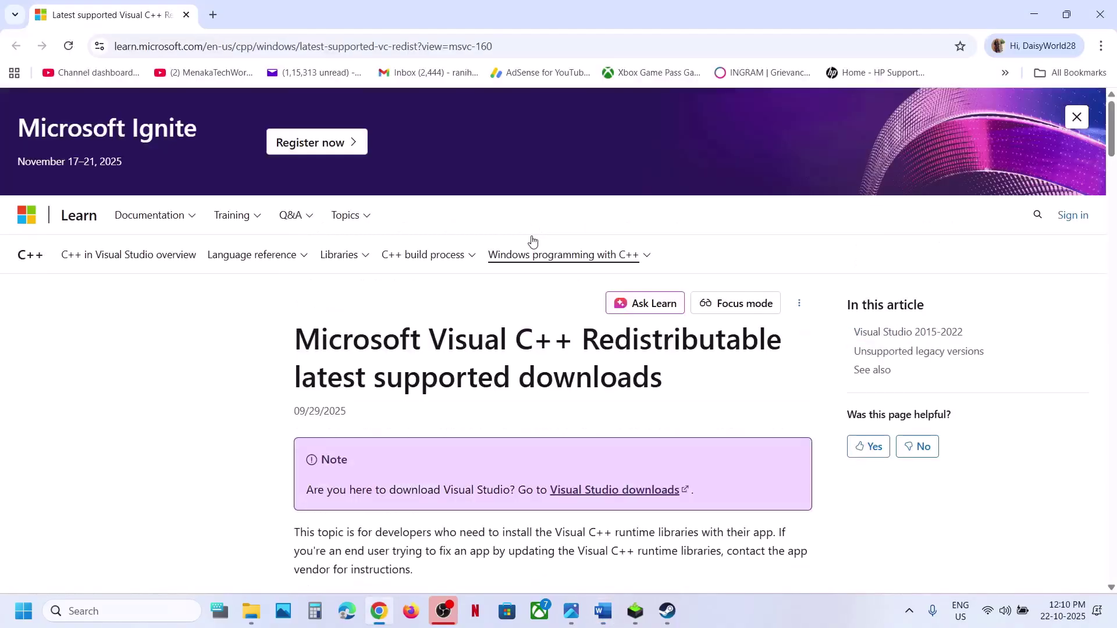
{"action": "scroll", "coordinate": [523, 335], "scroll_direction": "down", "scroll_amount": 12}
{"action": "scroll", "coordinate": [406, 134], "scroll_direction": "down", "scroll_amount": 3}
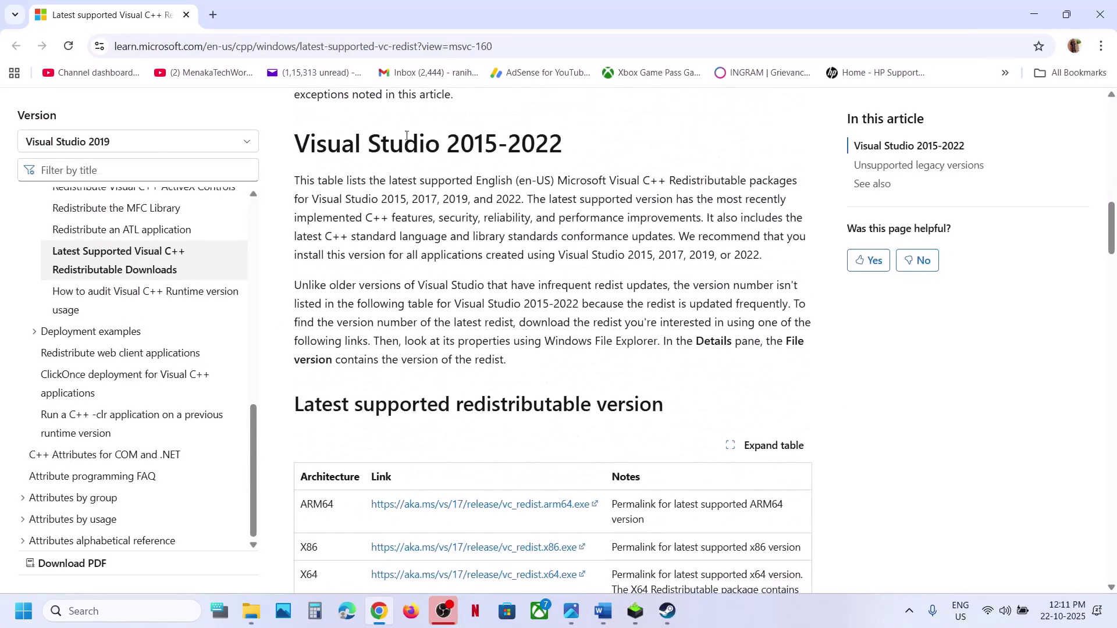
{"action": "scroll", "coordinate": [431, 361], "scroll_direction": "down", "scroll_amount": 4}
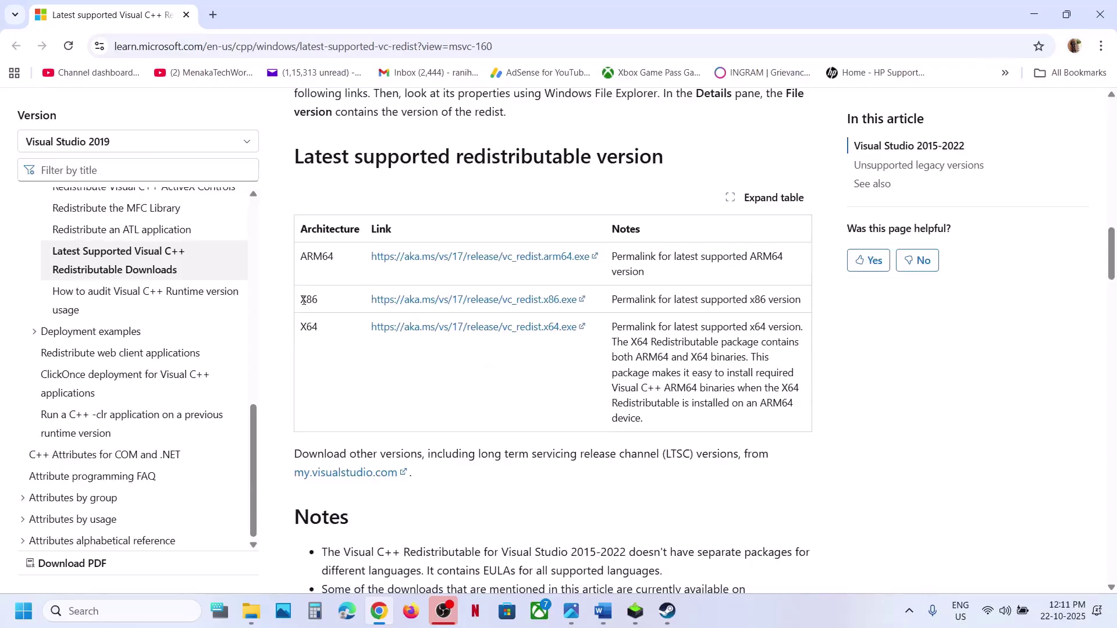
{"action": "left_click_drag", "start_coordinate": [303, 300], "coordinate": [570, 342]}
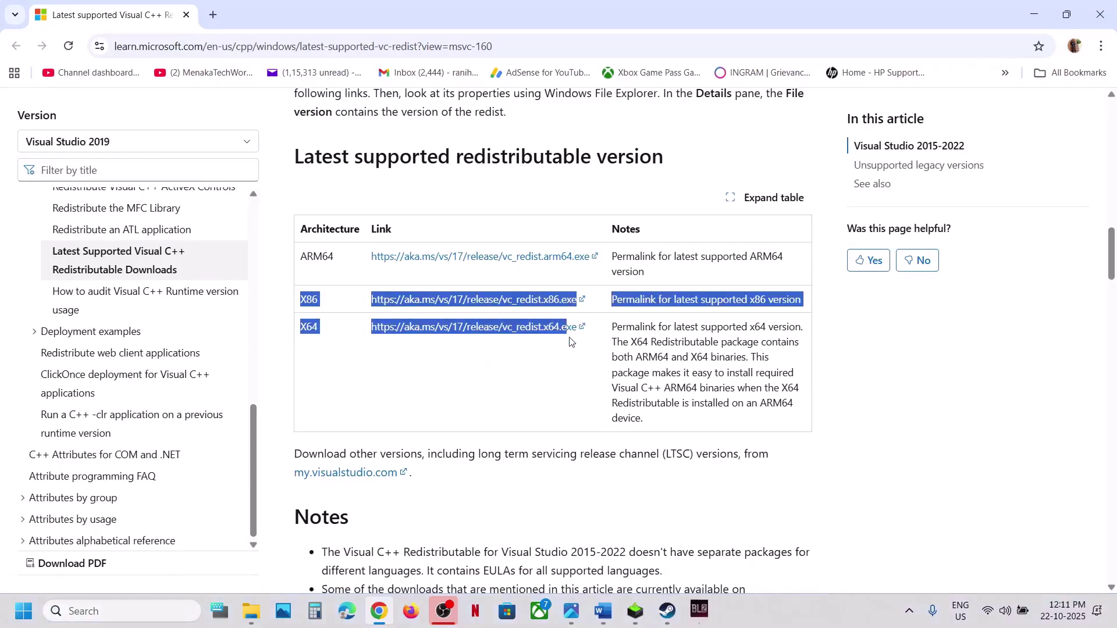
{"action": "left_click", "coordinate": [558, 382]}
After checking the running game, download the x86 VC_redist.x86.exe redistributable
{"action": "left_click", "coordinate": [692, 624]}
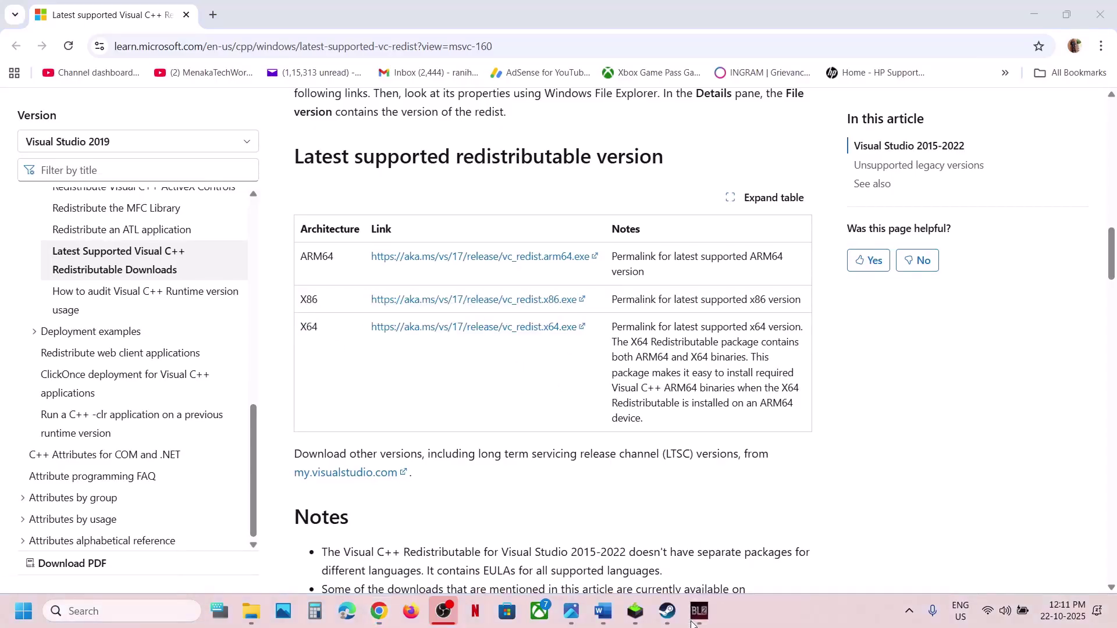
{"action": "left_click", "coordinate": [696, 545]}
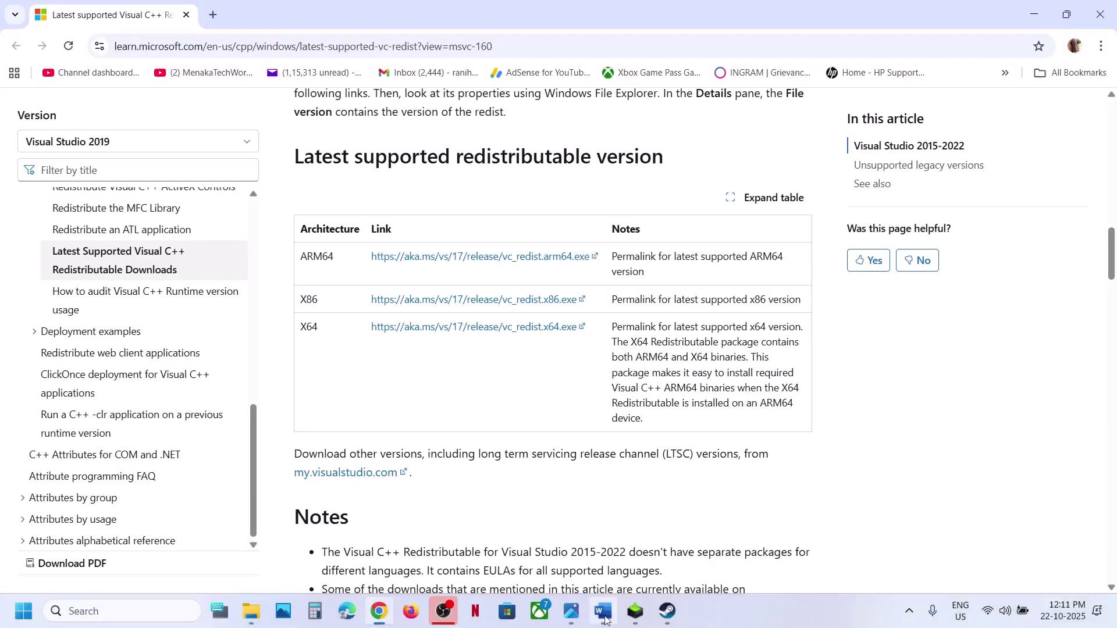
{"action": "left_click_drag", "start_coordinate": [301, 302], "coordinate": [806, 328]}
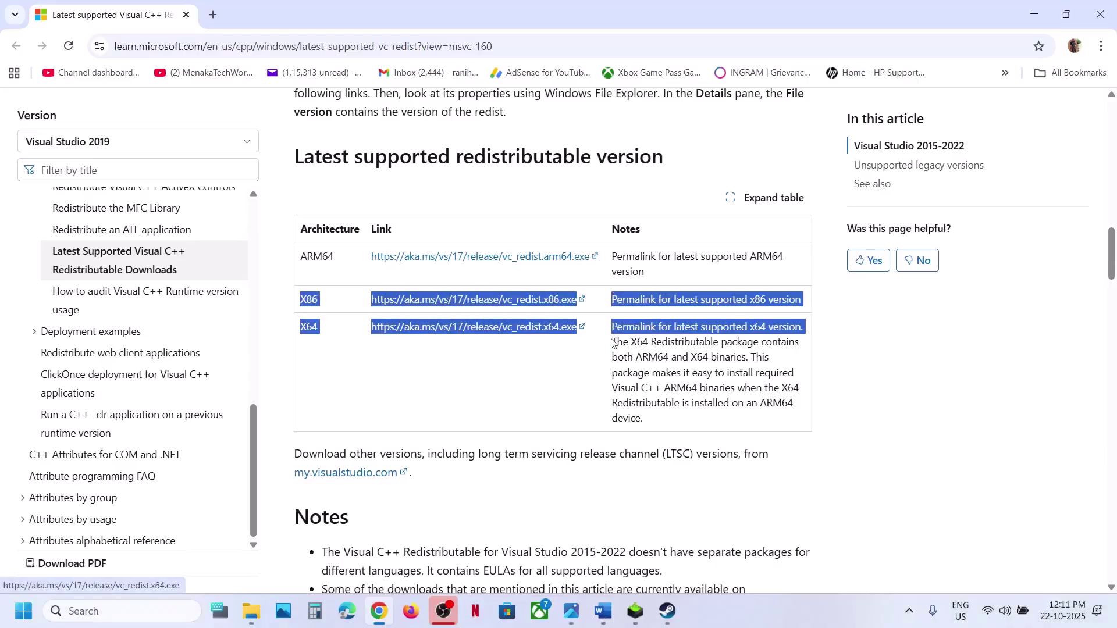
{"action": "left_click", "coordinate": [536, 301]}
{"action": "left_click", "coordinate": [536, 301]}
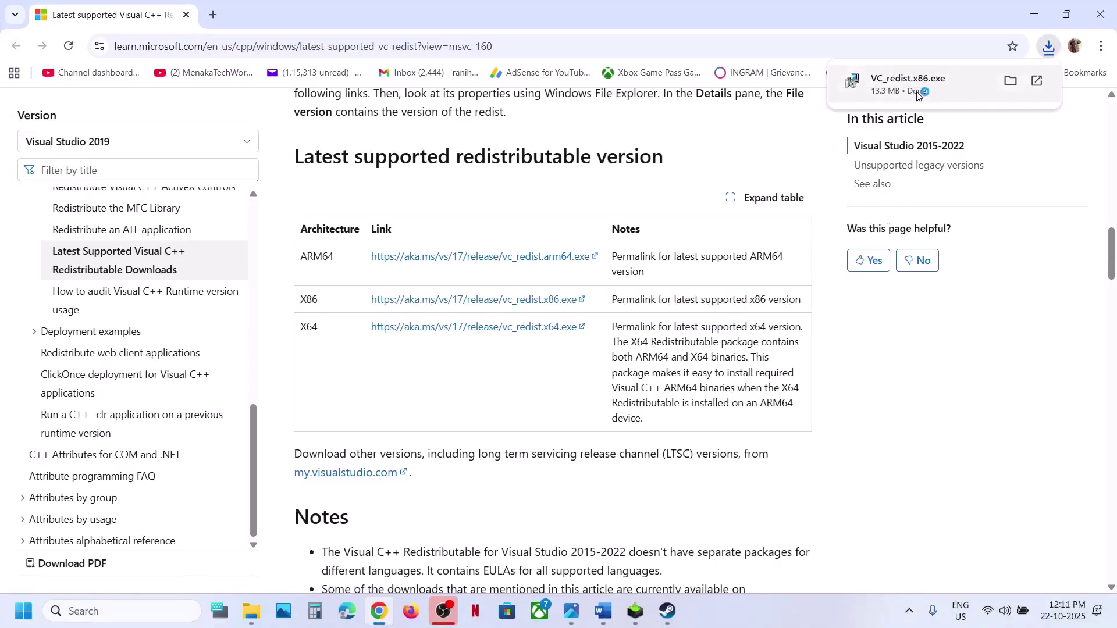
Run and repair both the x86 and x64 Visual C++ redistributable installers
{"action": "left_click", "coordinate": [923, 94]}
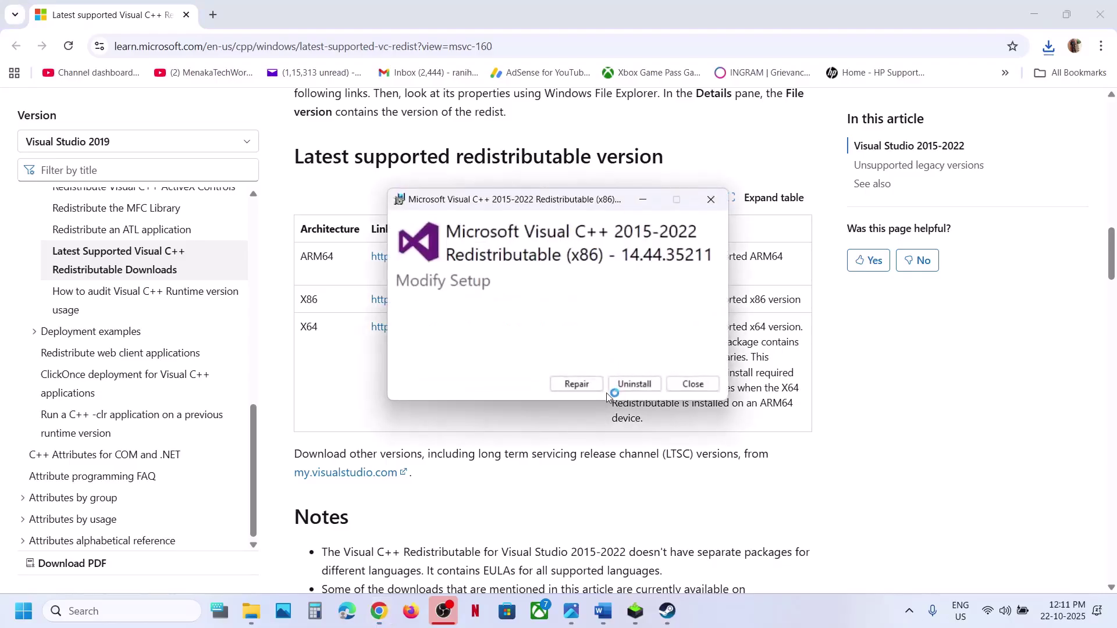
{"action": "left_click", "coordinate": [575, 381]}
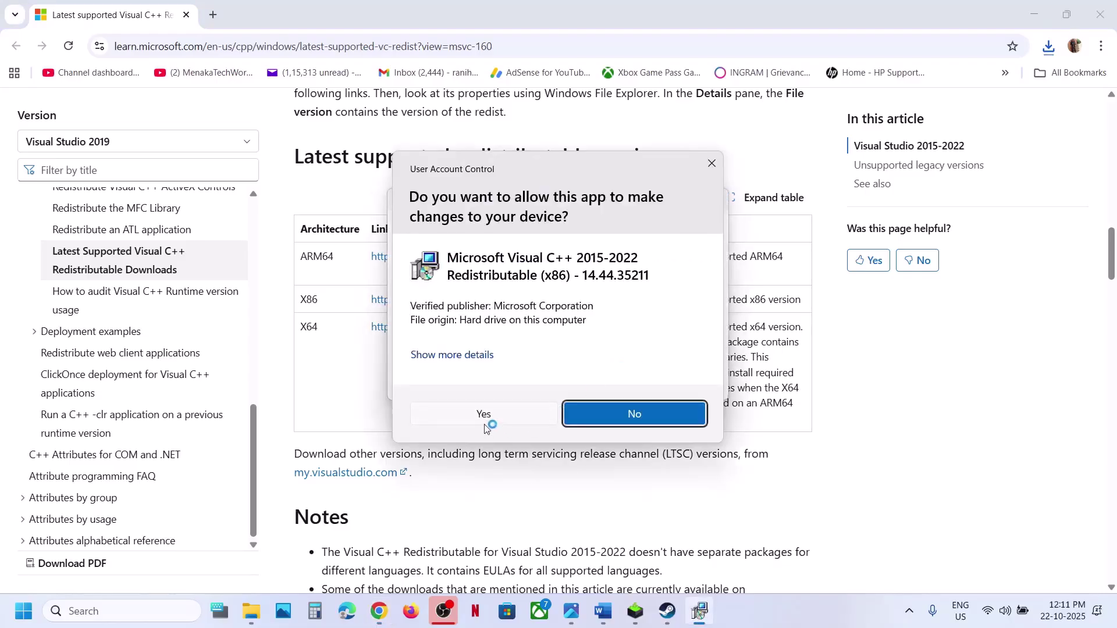
{"action": "left_click", "coordinate": [483, 423]}
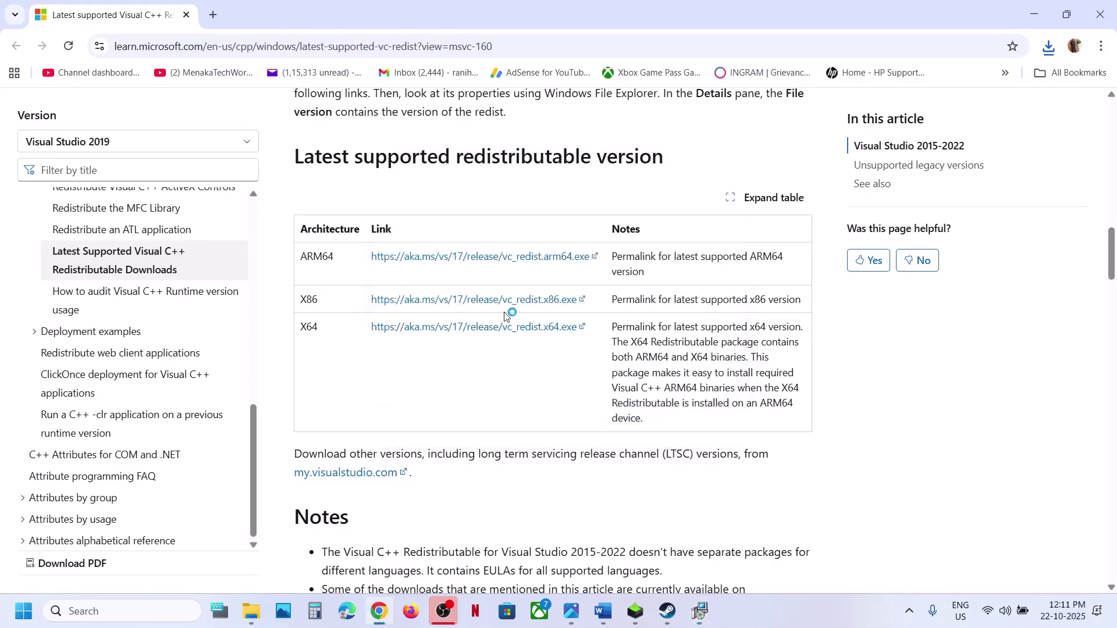
{"action": "left_click", "coordinate": [1051, 47]}
{"action": "left_click", "coordinate": [879, 174]}
{"action": "left_click", "coordinate": [567, 386]}
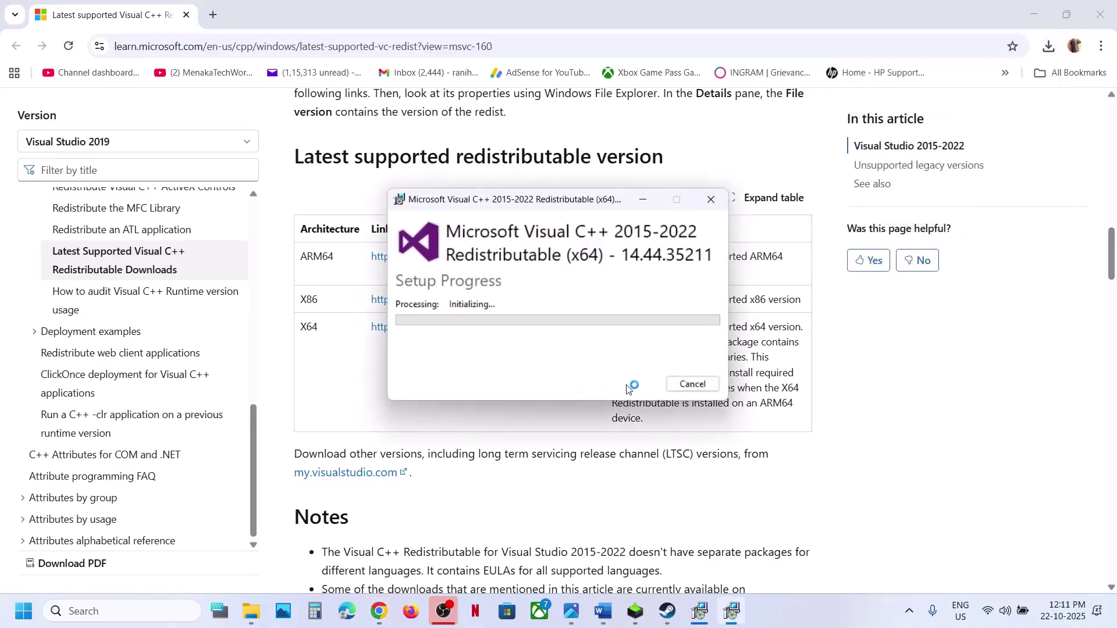
{"action": "left_click", "coordinate": [504, 416]}
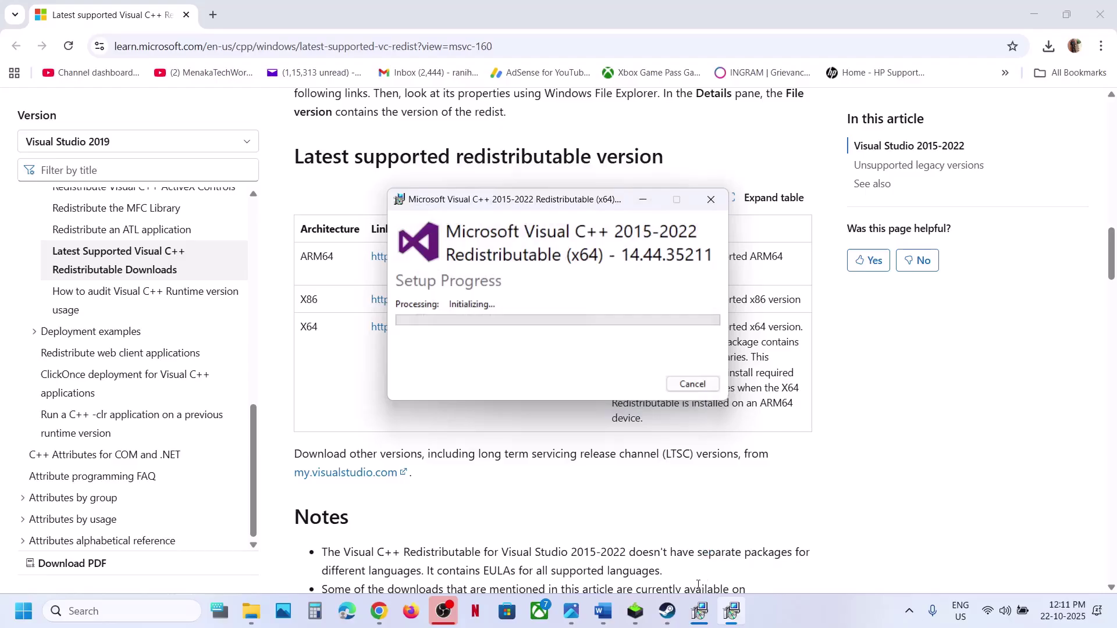
Close the finished x64 and x86 redistributable success windows
{"action": "left_click", "coordinate": [703, 619]}
{"action": "left_click_drag", "start_coordinate": [573, 203], "coordinate": [264, 268]}
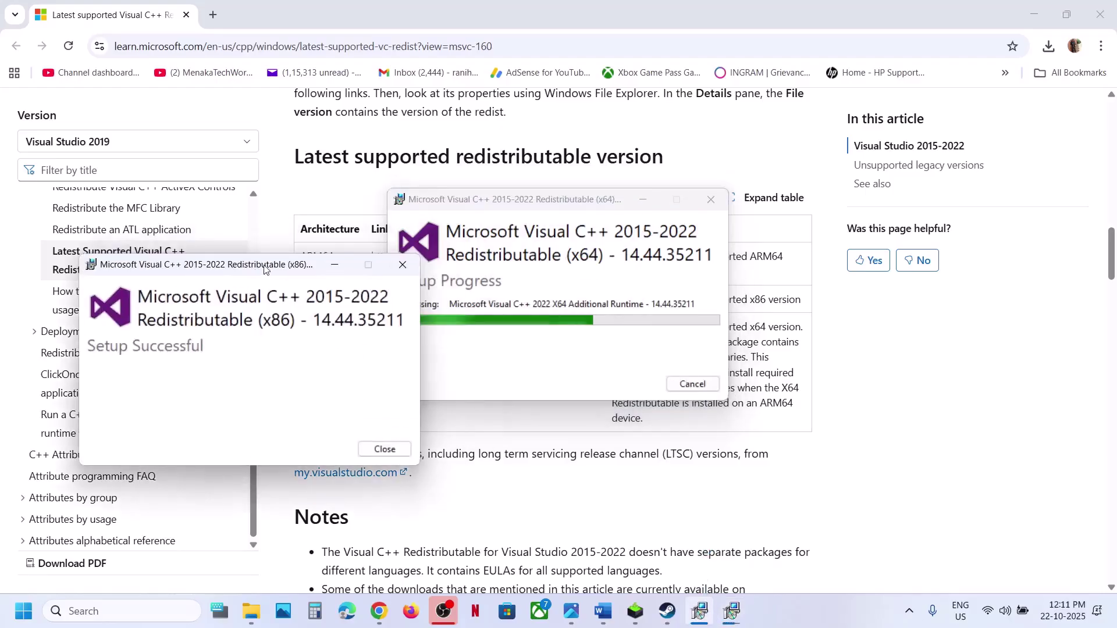
{"action": "left_click", "coordinate": [693, 385]}
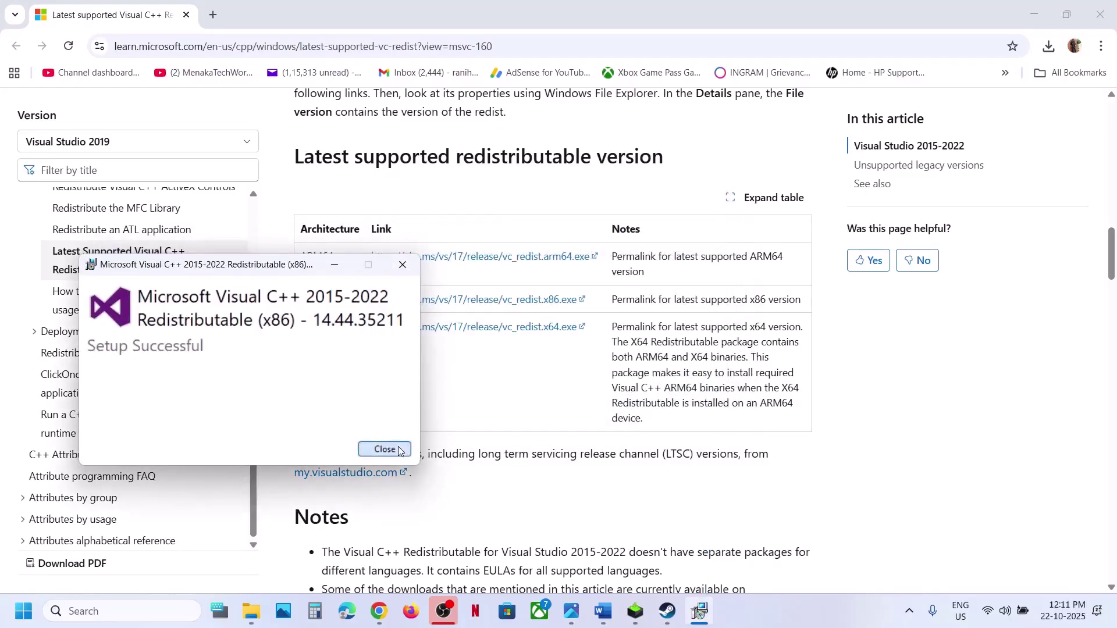
{"action": "left_click", "coordinate": [384, 449]}
Dismiss the Start menu and its power options, and bring the Steam library forward
{"action": "left_click", "coordinate": [22, 611]}
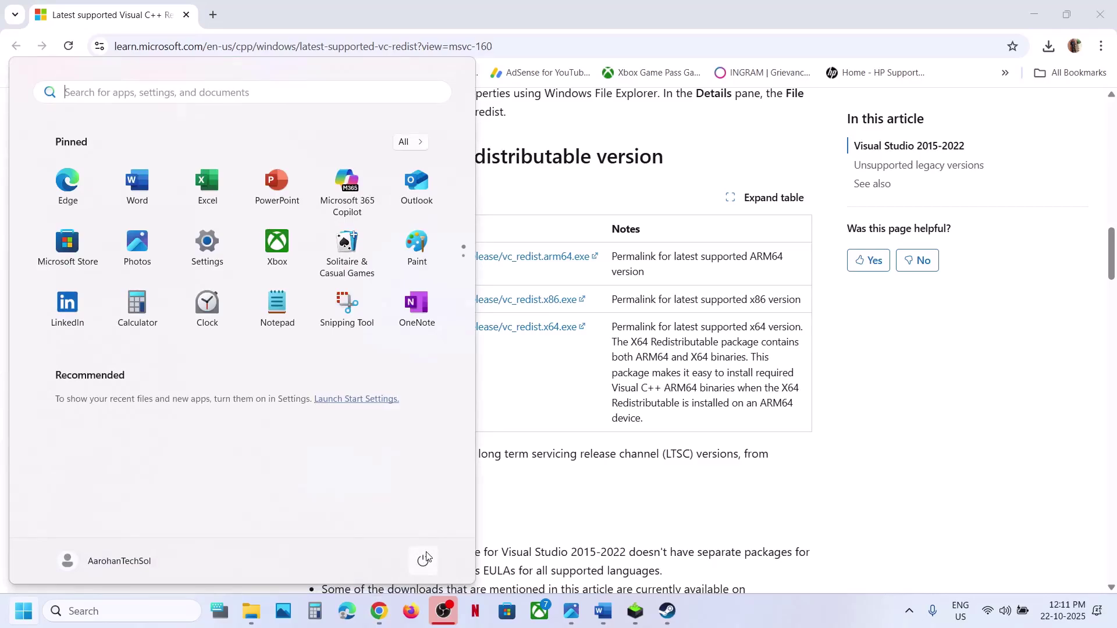
{"action": "left_click", "coordinate": [424, 559]}
{"action": "left_click", "coordinate": [660, 479]}
{"action": "left_click", "coordinate": [635, 525]}
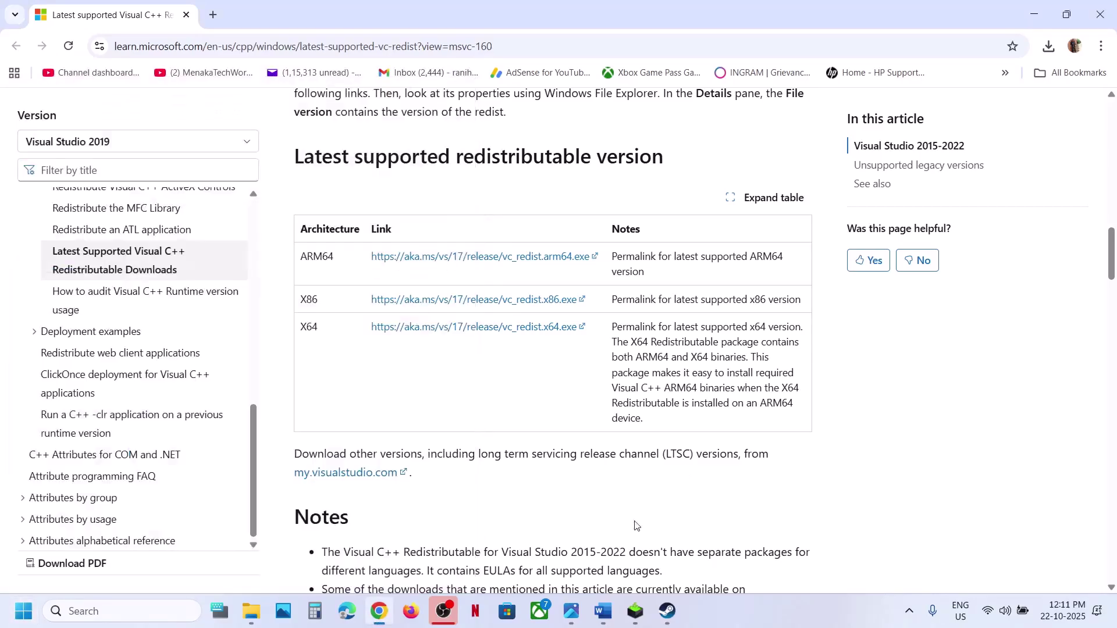
{"action": "left_click", "coordinate": [664, 610]}
After checking the guide, replace Bloodlines 2's Steam launch options with -dx11
{"action": "left_click", "coordinate": [595, 621]}
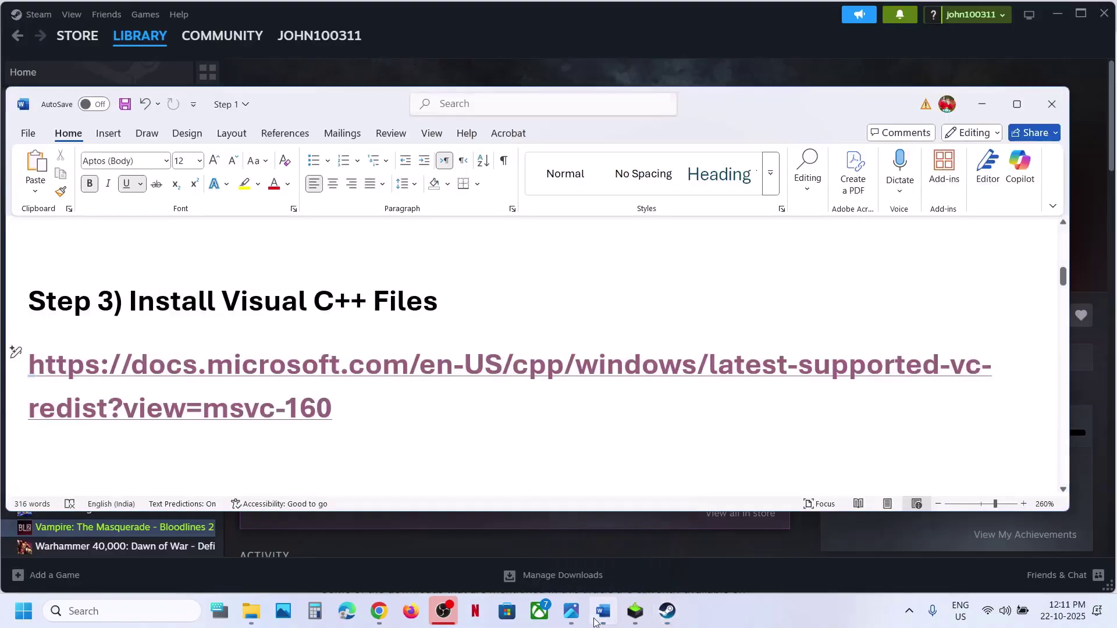
{"action": "scroll", "coordinate": [413, 398], "scroll_direction": "down", "scroll_amount": 3}
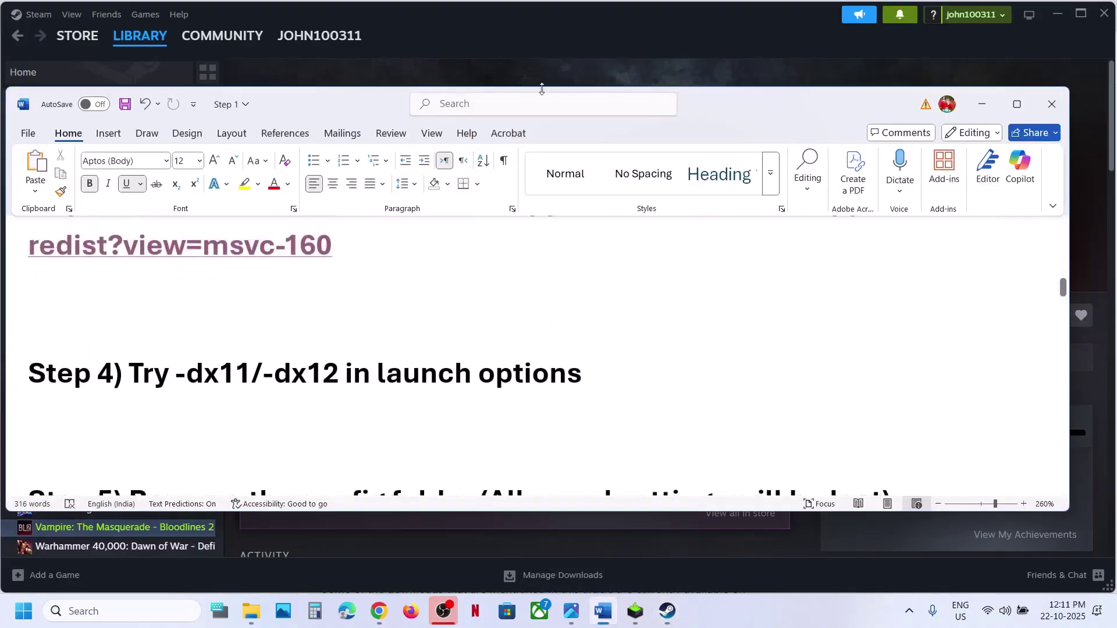
{"action": "left_click", "coordinate": [532, 41]}
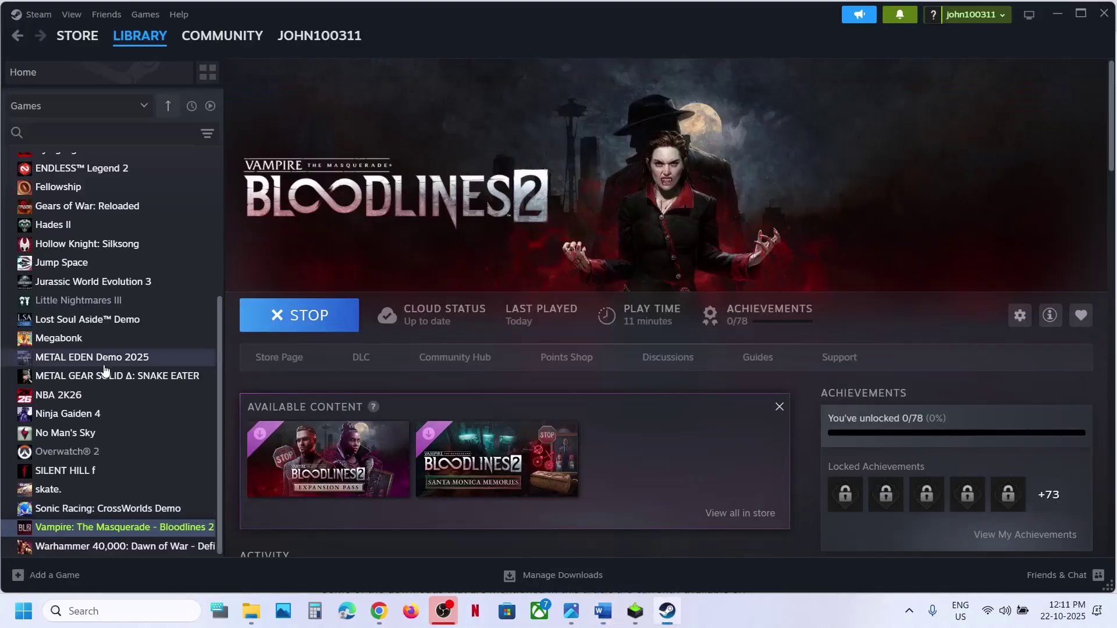
{"action": "right_click", "coordinate": [110, 526]}
{"action": "left_click", "coordinate": [156, 506]}
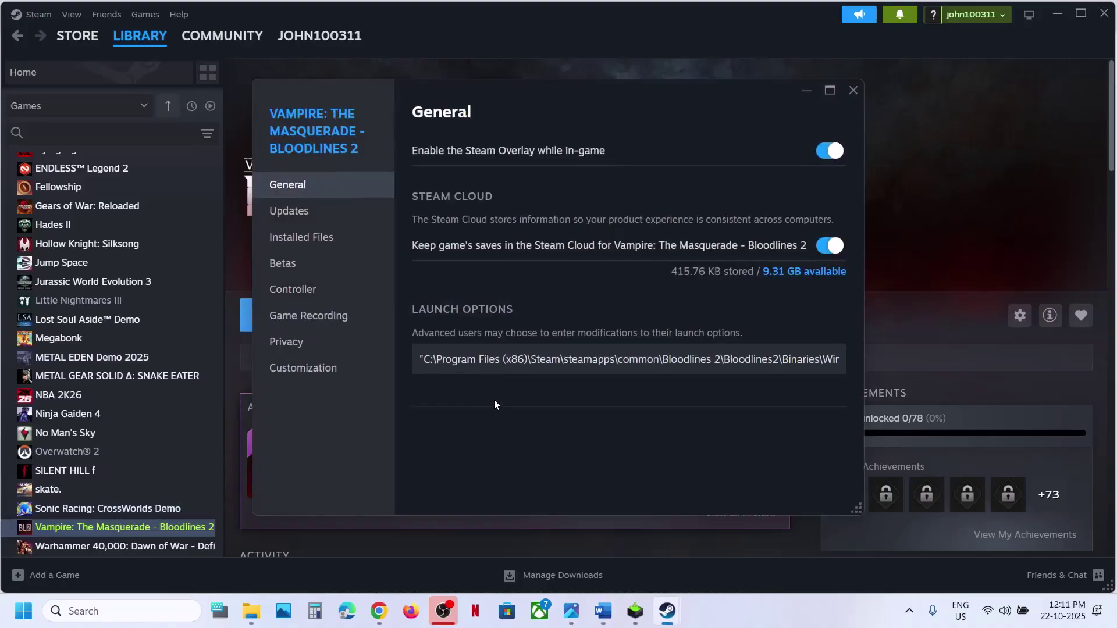
{"action": "left_click", "coordinate": [490, 360]}
{"action": "key", "text": "ctrl+a"}
{"action": "type", "text": "-"}
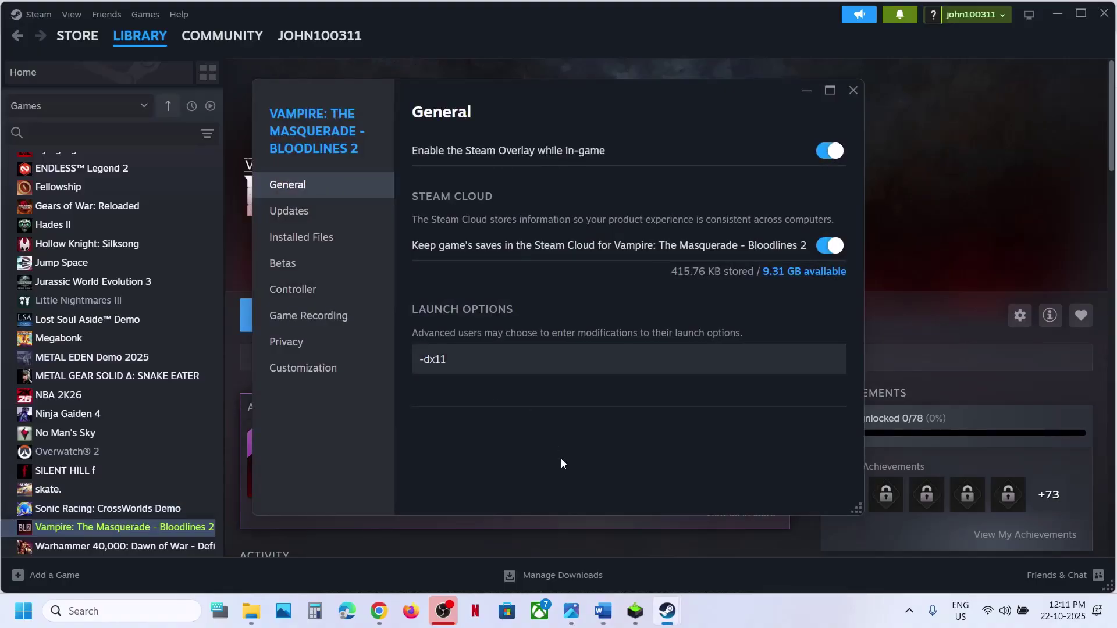
{"action": "left_click", "coordinate": [852, 97]}
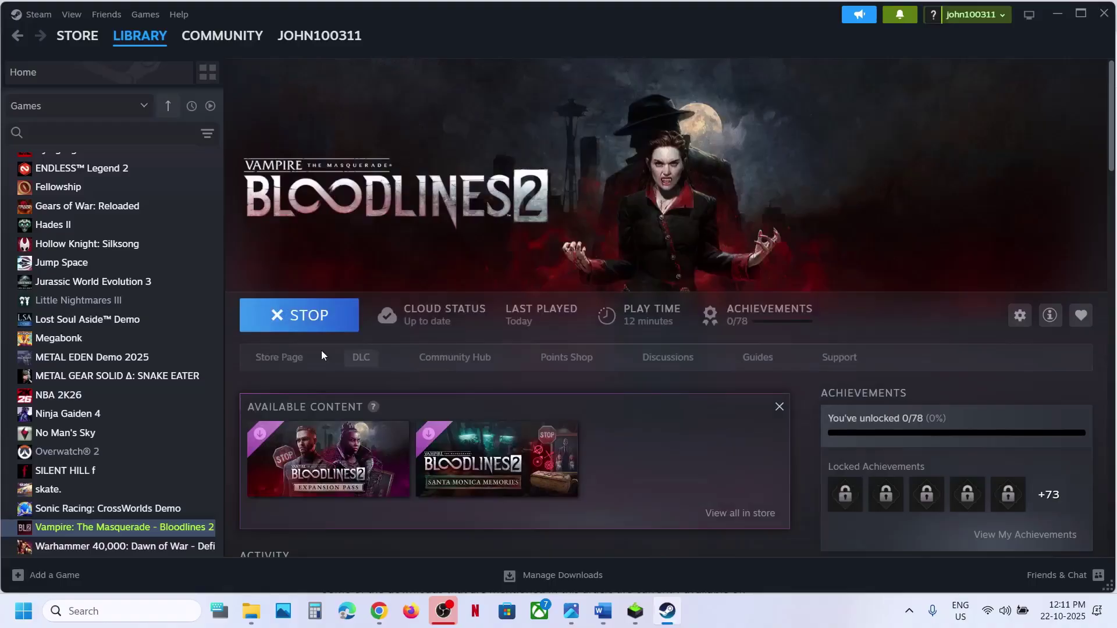
Stop the running game, confirm the exit, and reopen its Properties
{"action": "left_click", "coordinate": [306, 316]}
{"action": "left_click", "coordinate": [515, 335]}
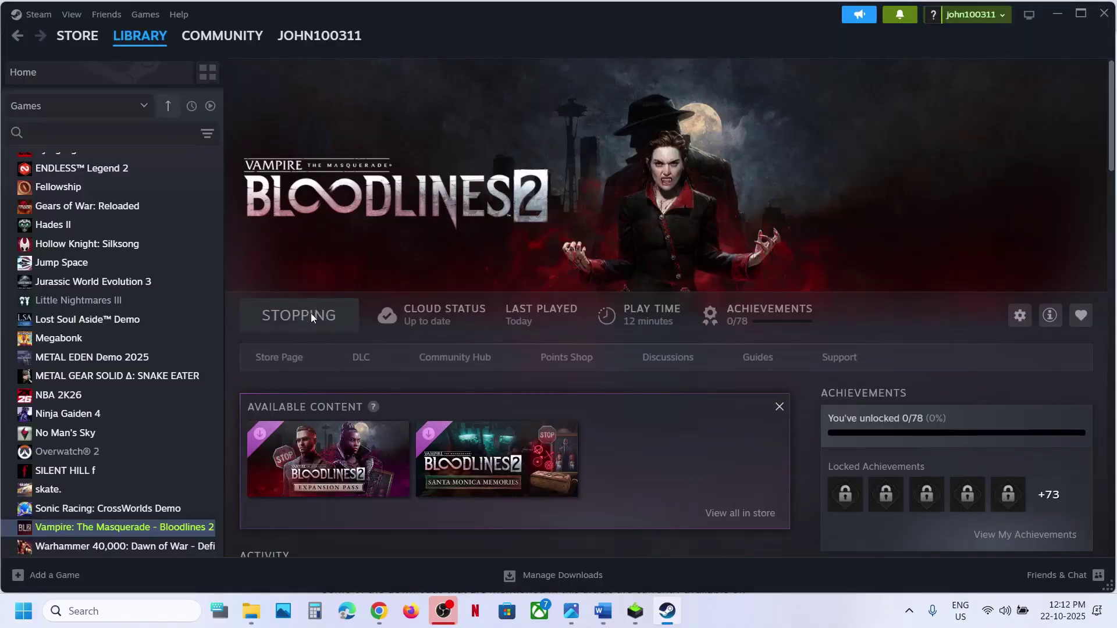
{"action": "right_click", "coordinate": [143, 532]}
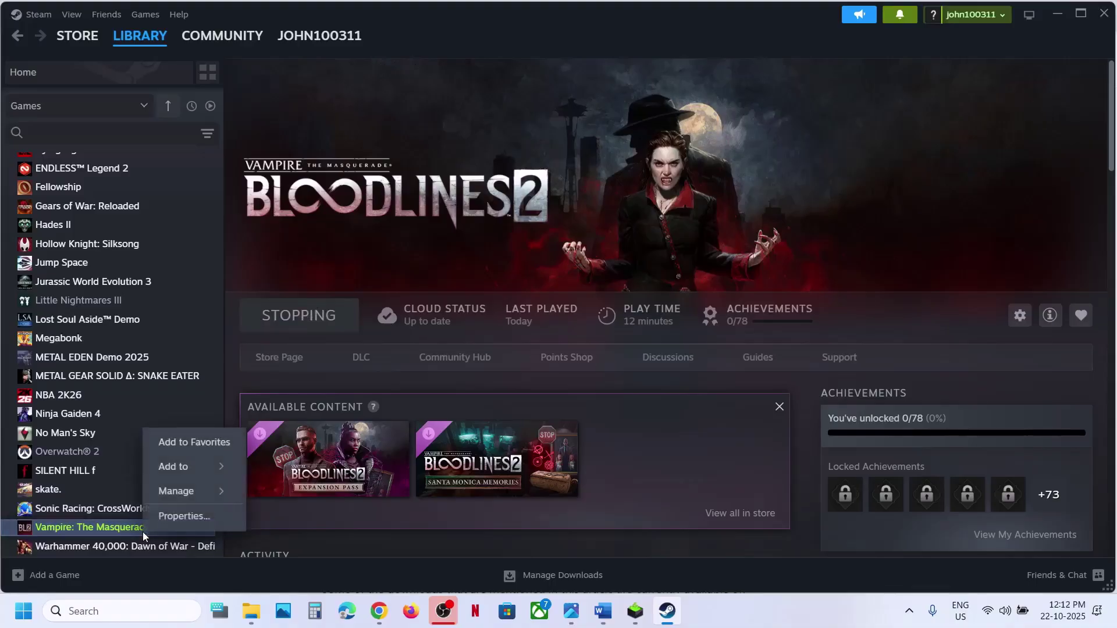
{"action": "left_click", "coordinate": [219, 519]}
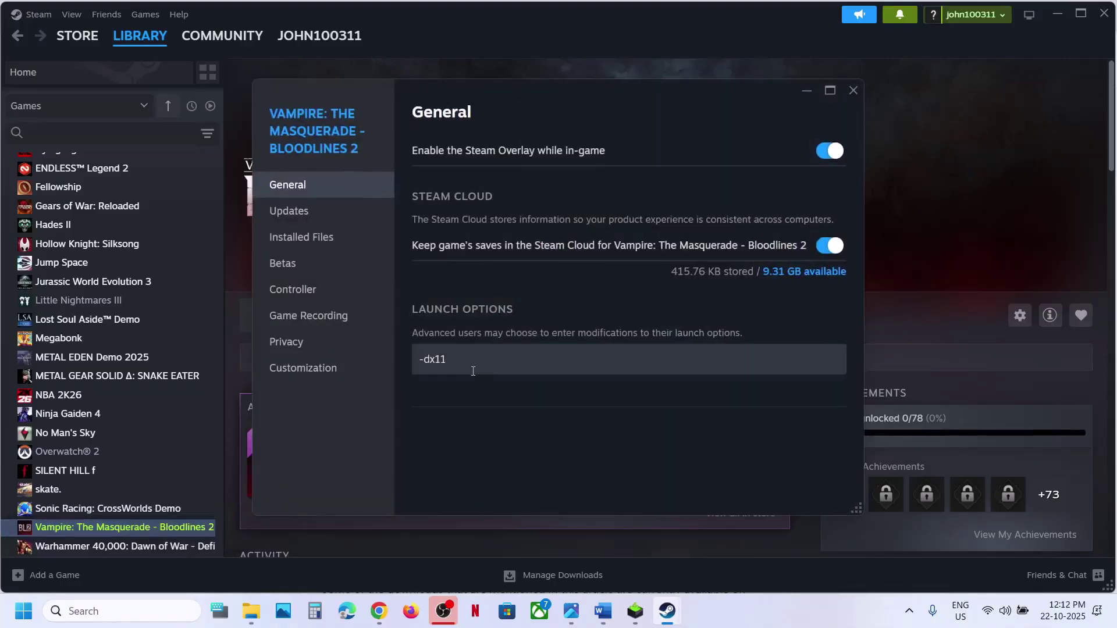
Launch Bloodlines 2, then change its launch option from -dx11 to -dx12
{"action": "left_click", "coordinate": [853, 91]}
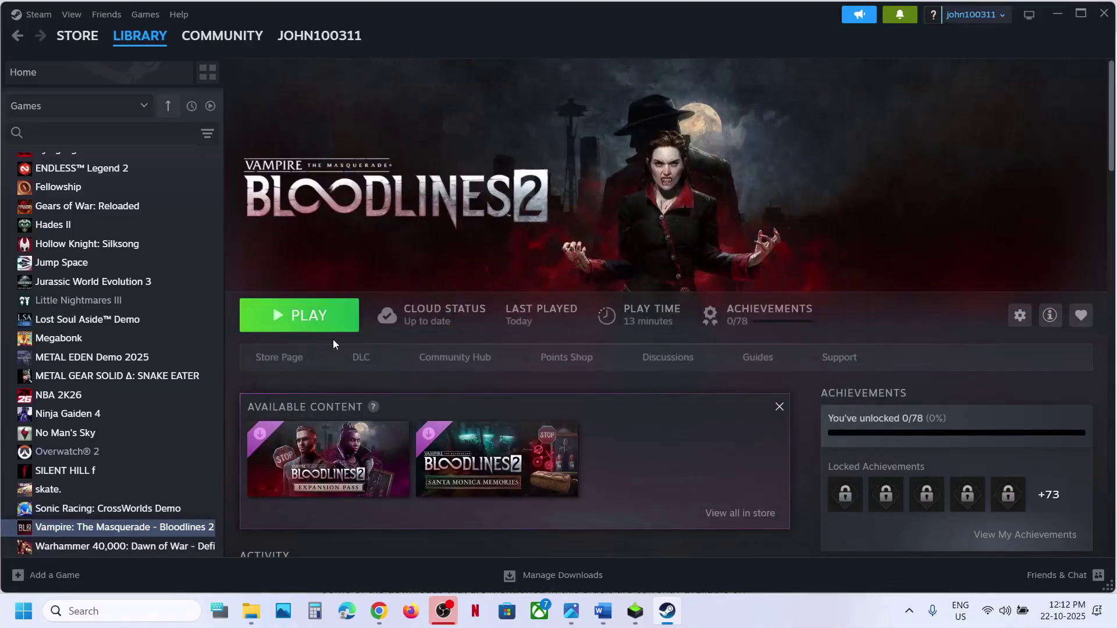
{"action": "left_click", "coordinate": [300, 323]}
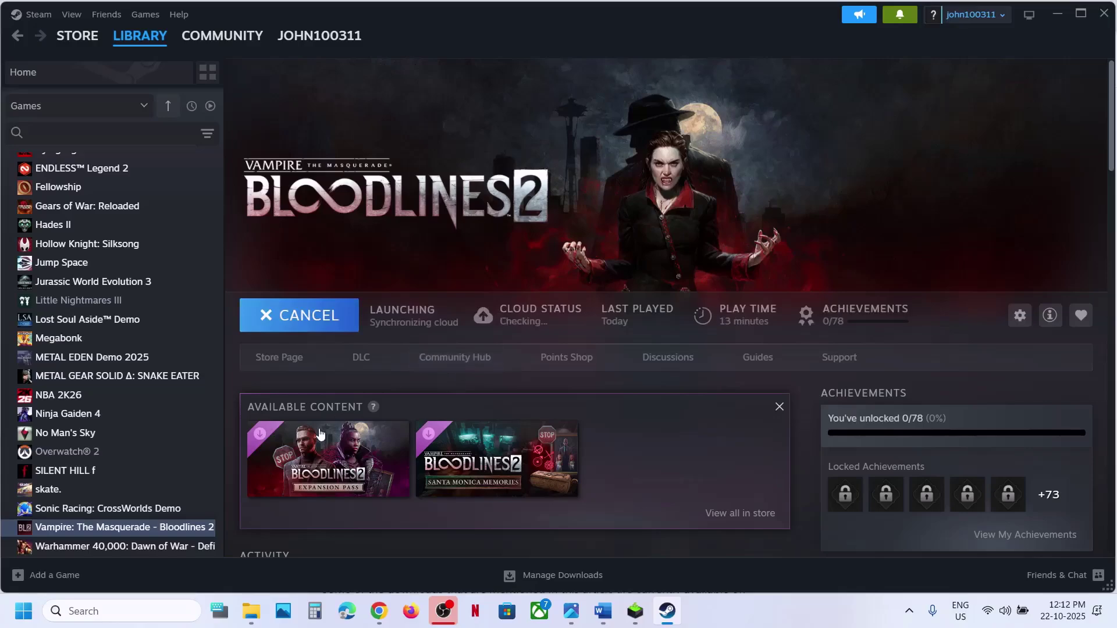
{"action": "right_click", "coordinate": [171, 528]}
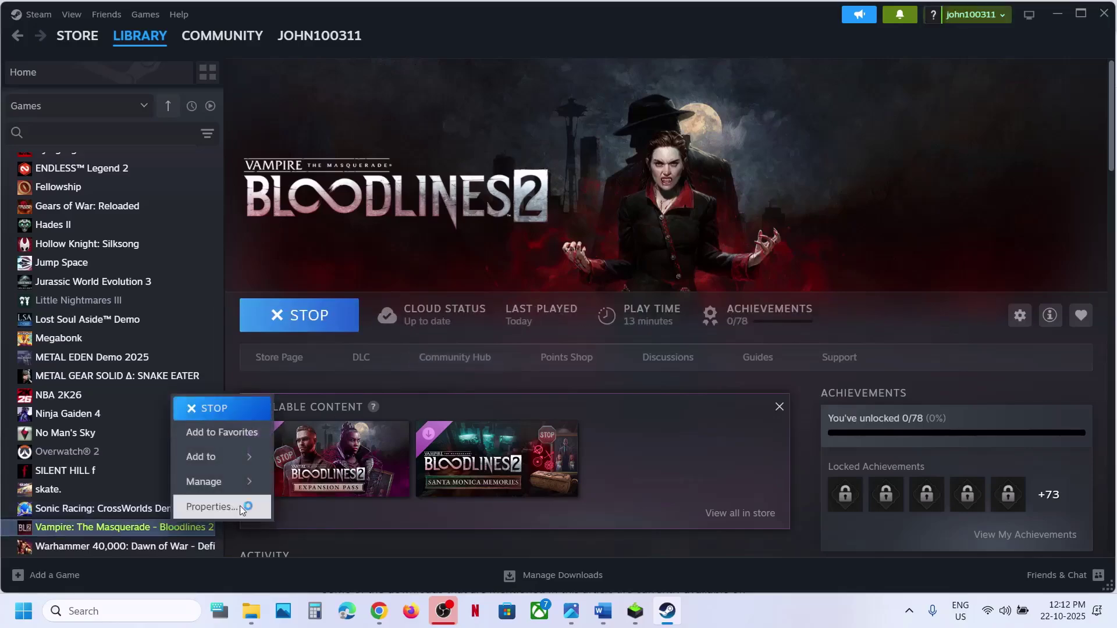
{"action": "left_click", "coordinate": [218, 505]}
{"action": "left_click", "coordinate": [472, 370]}
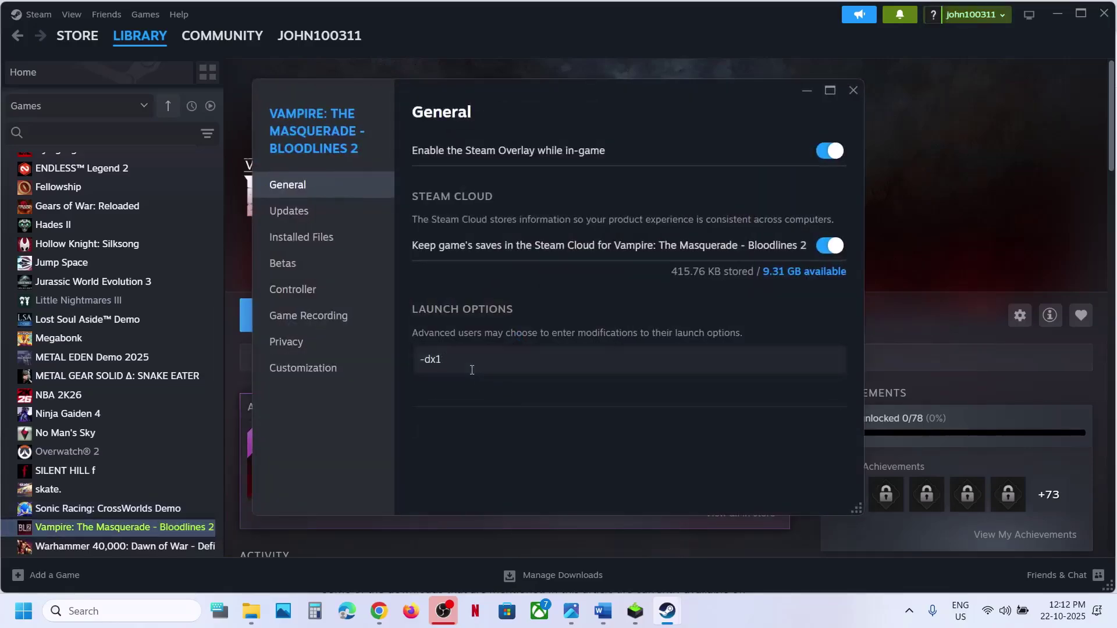
{"action": "left_click", "coordinate": [467, 407]}
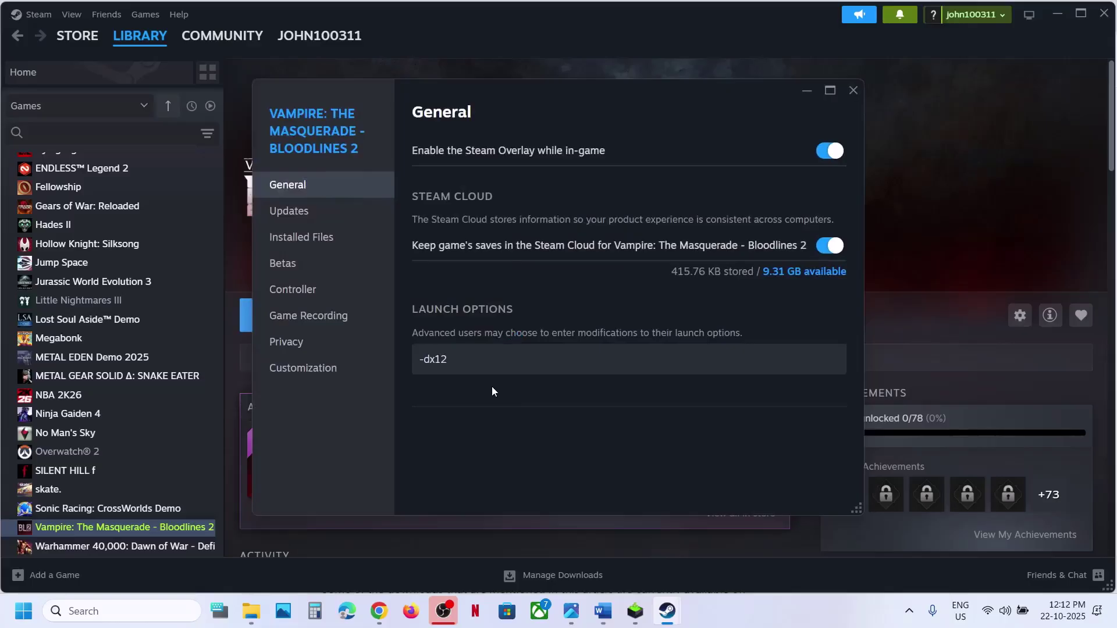
Clear the launch options entirely and bring up the Paradox launcher
{"action": "left_click_drag", "start_coordinate": [482, 359], "coordinate": [384, 364]}
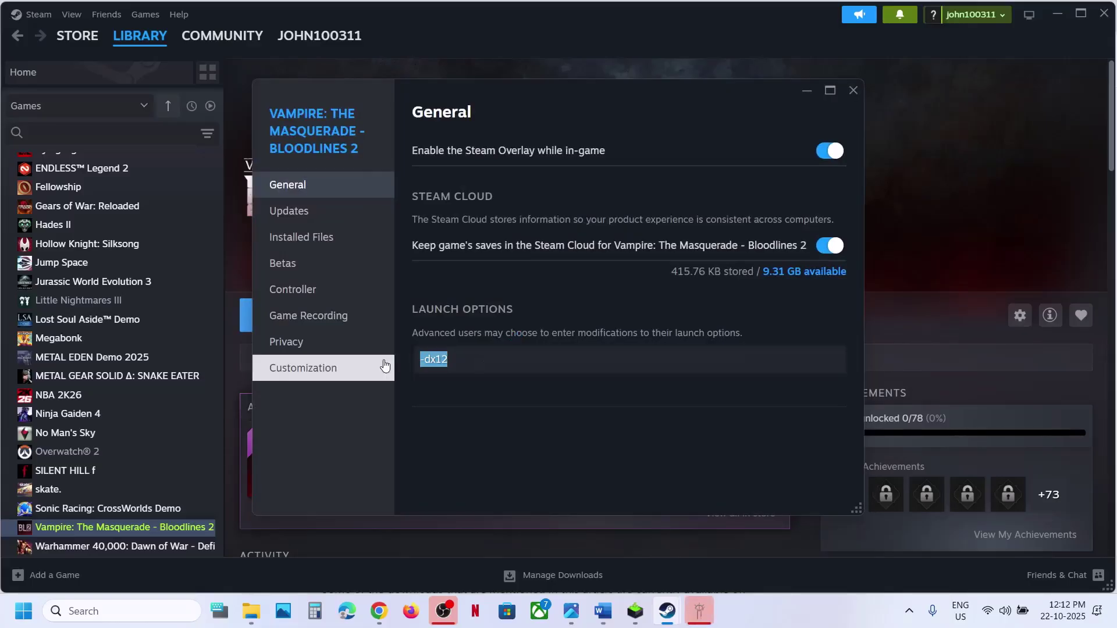
{"action": "left_click", "coordinate": [579, 430]}
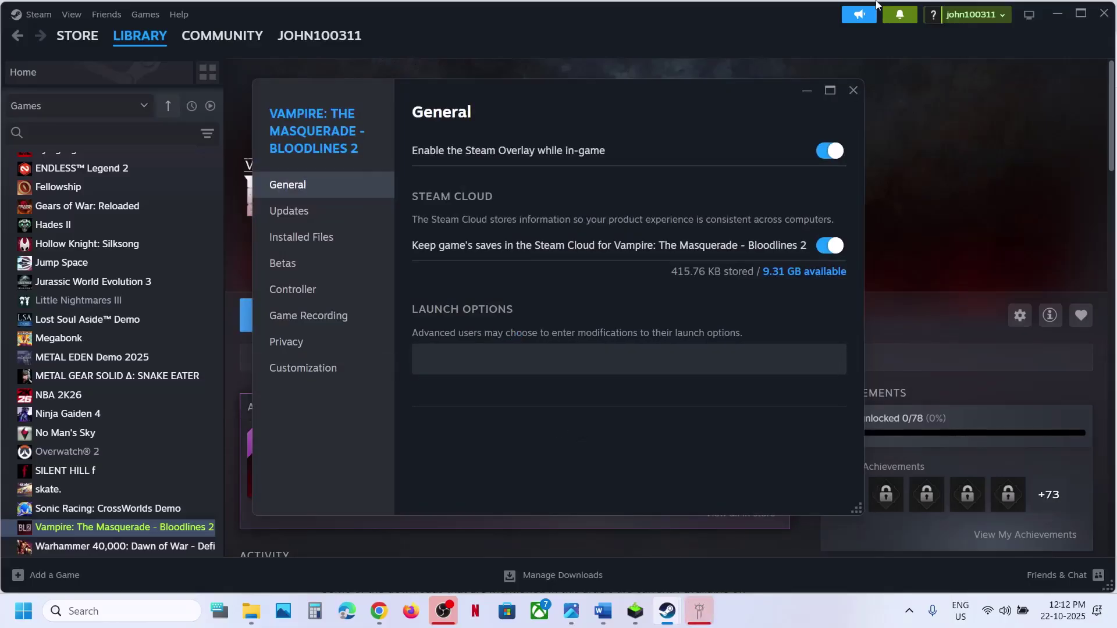
{"action": "left_click", "coordinate": [853, 86]}
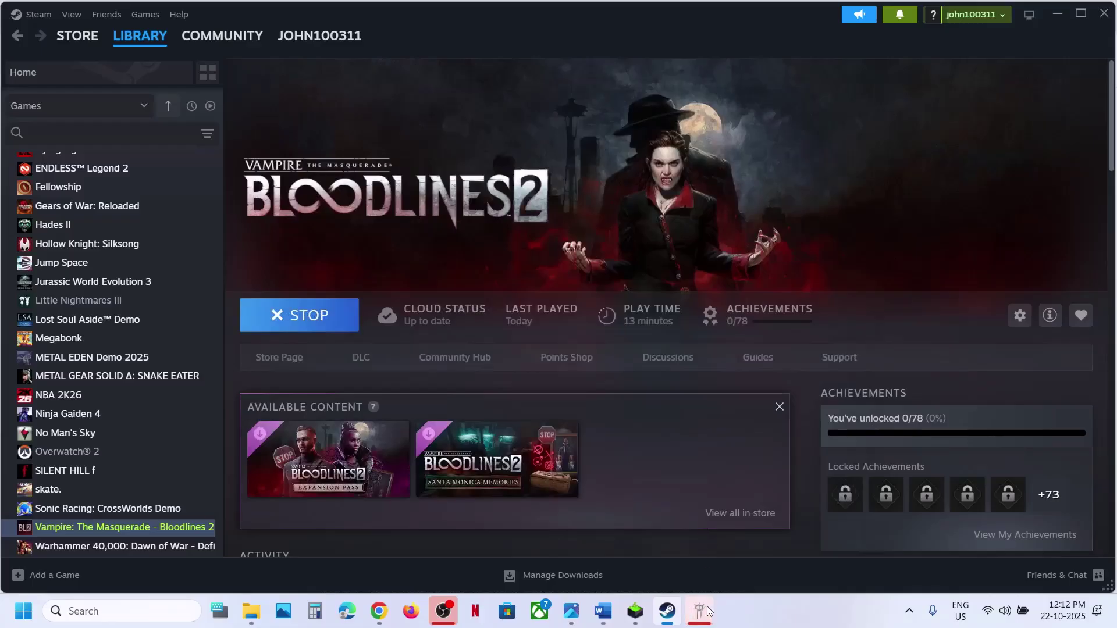
{"action": "left_click", "coordinate": [700, 610]}
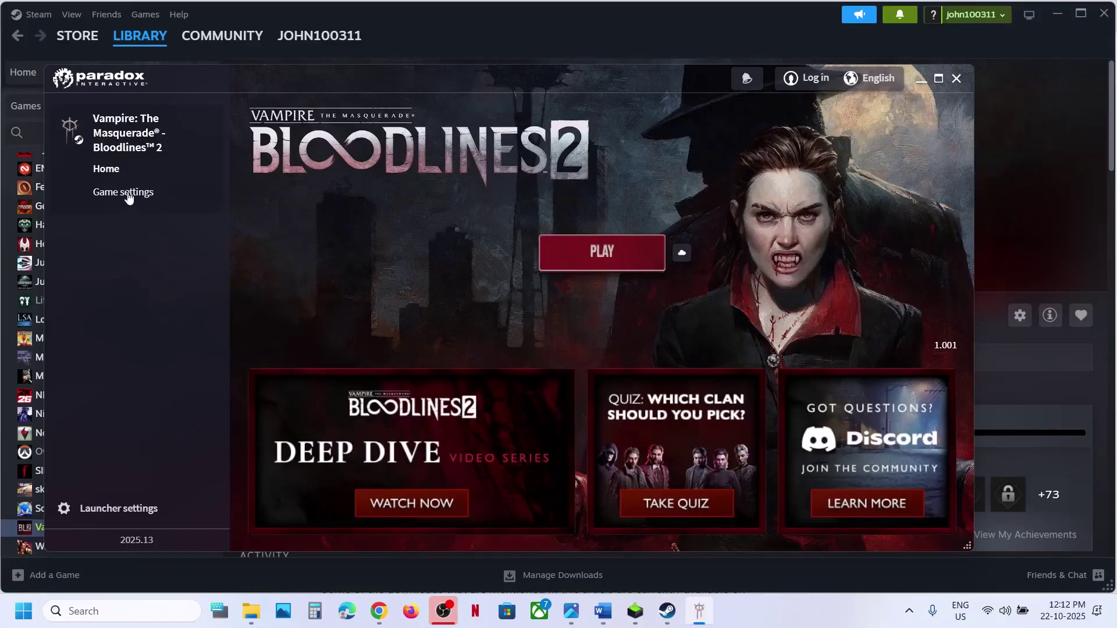
Choose Windowed under Display mode in Game settings, then close the Paradox launcher
{"action": "left_click", "coordinate": [124, 195]}
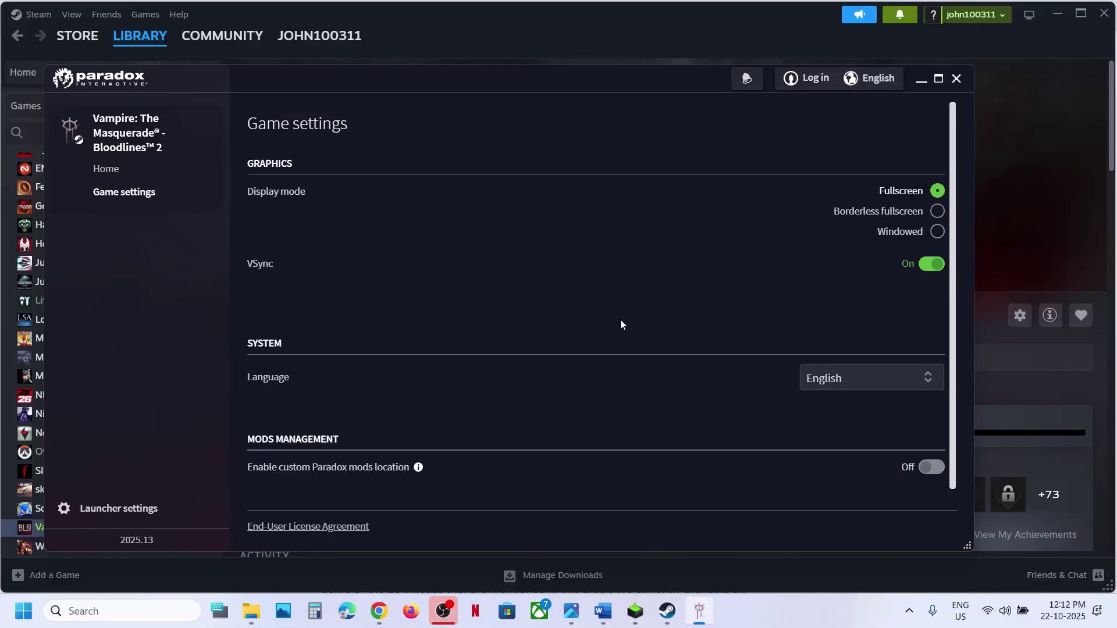
{"action": "scroll", "coordinate": [620, 319], "scroll_direction": "down", "scroll_amount": 1}
{"action": "scroll", "coordinate": [621, 319], "scroll_direction": "up", "scroll_amount": 1}
{"action": "left_click", "coordinate": [937, 232]}
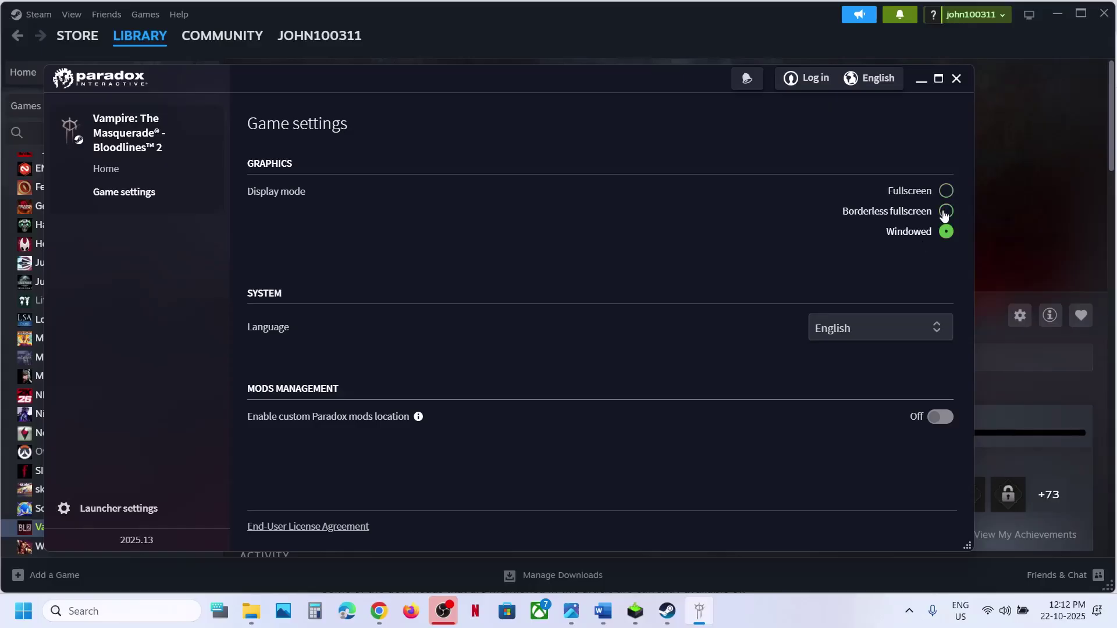
{"action": "left_click", "coordinate": [956, 79]}
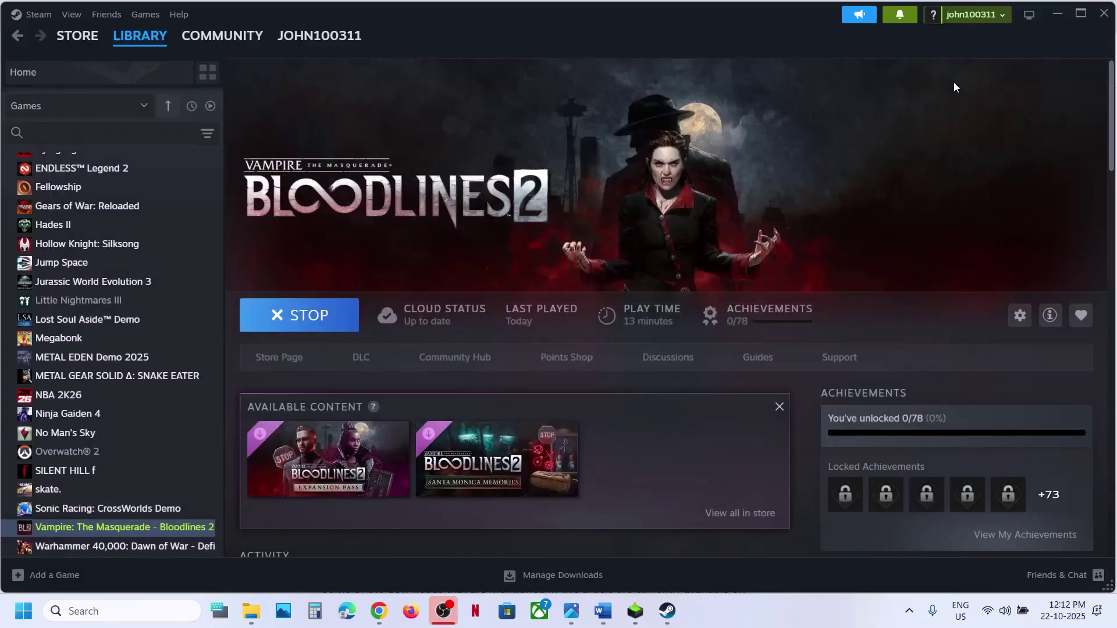
Highlight Step 5 'Rename the config folder' in the guide, then return to the Win64 folder
{"action": "left_click", "coordinate": [605, 620]}
{"action": "scroll", "coordinate": [373, 387], "scroll_direction": "down", "scroll_amount": 3}
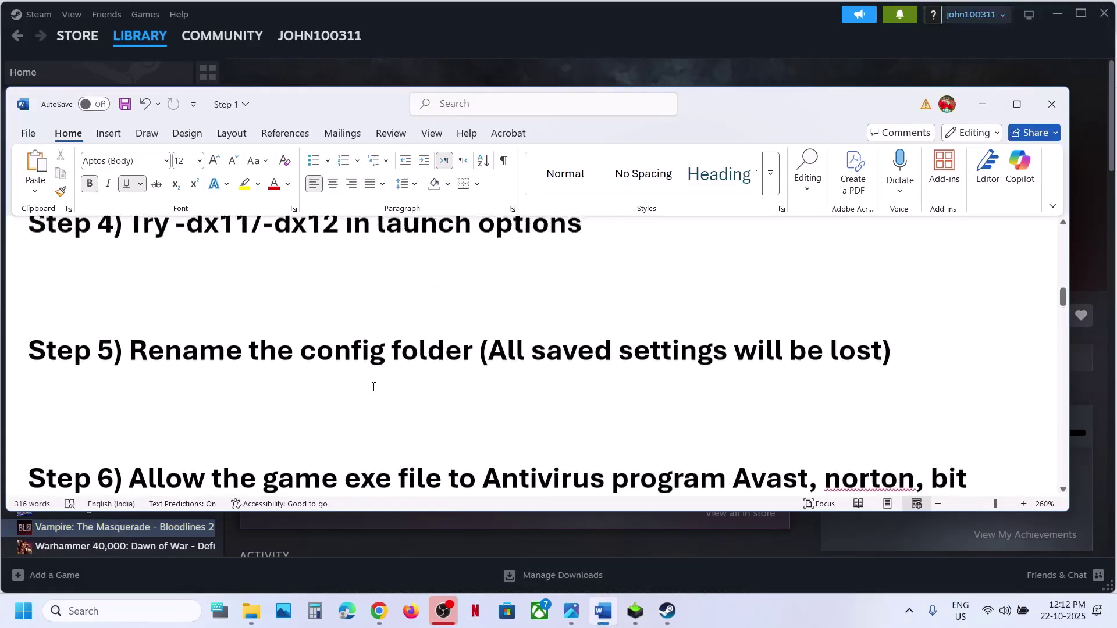
{"action": "left_click_drag", "start_coordinate": [175, 280], "coordinate": [474, 285]}
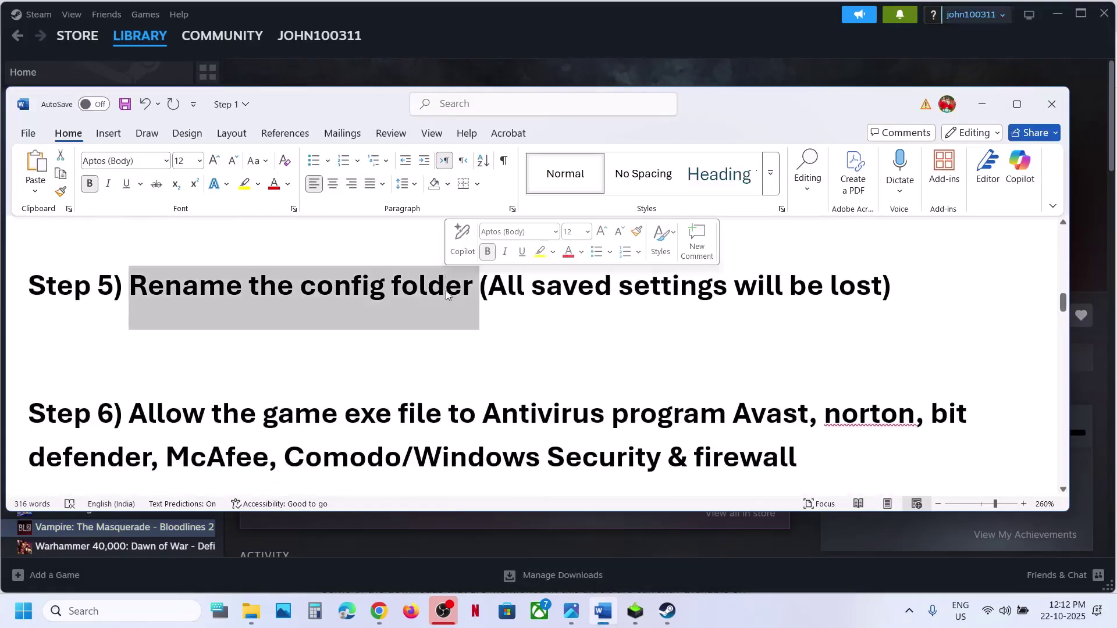
{"action": "left_click", "coordinate": [256, 616]}
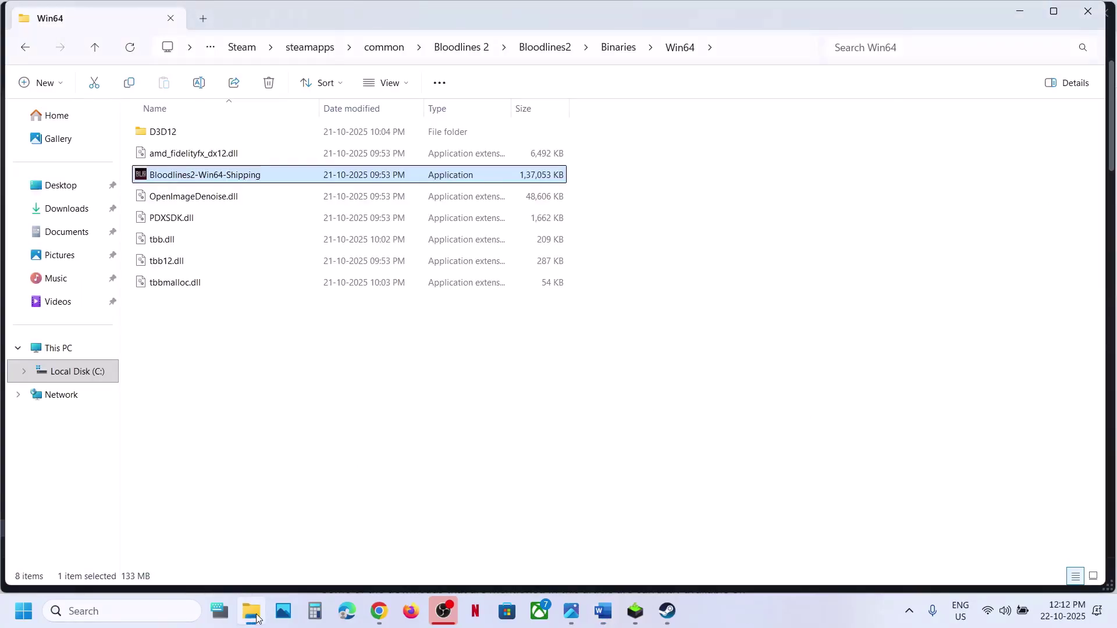
Browse from This PC to the user's AppData folder, revealing hidden items
{"action": "left_click", "coordinate": [61, 349]}
{"action": "double_click", "coordinate": [179, 156]}
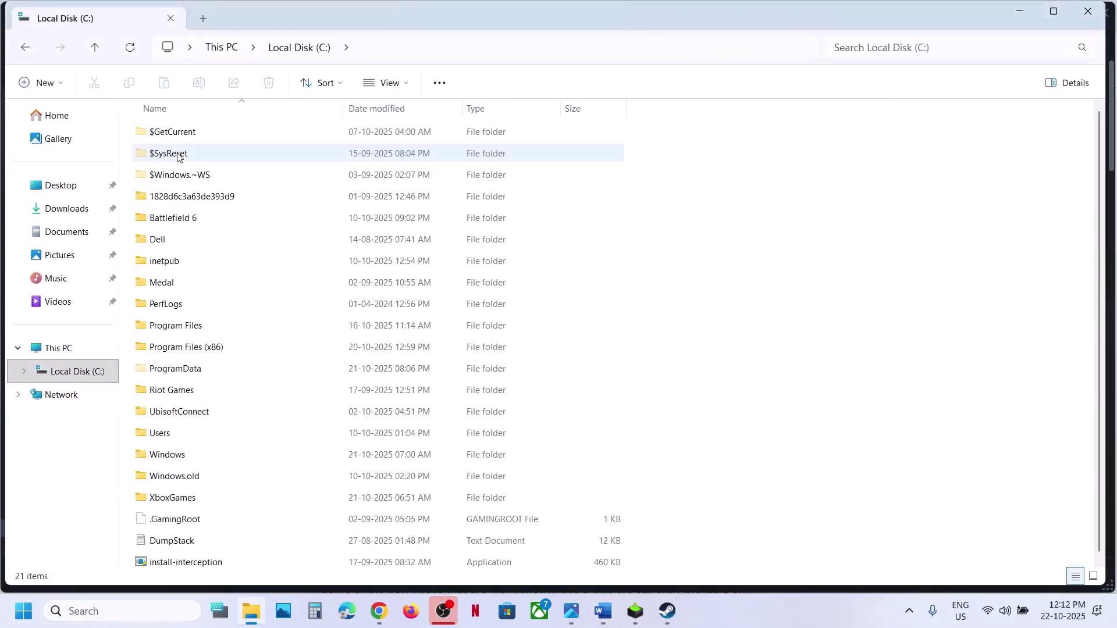
{"action": "double_click", "coordinate": [167, 442]}
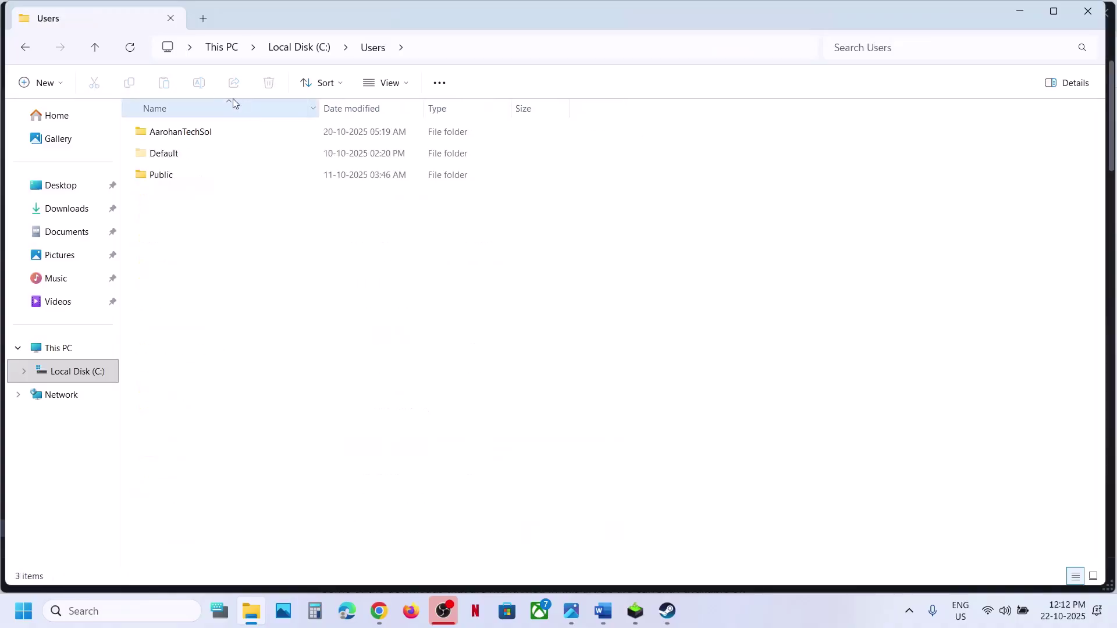
{"action": "double_click", "coordinate": [198, 132]}
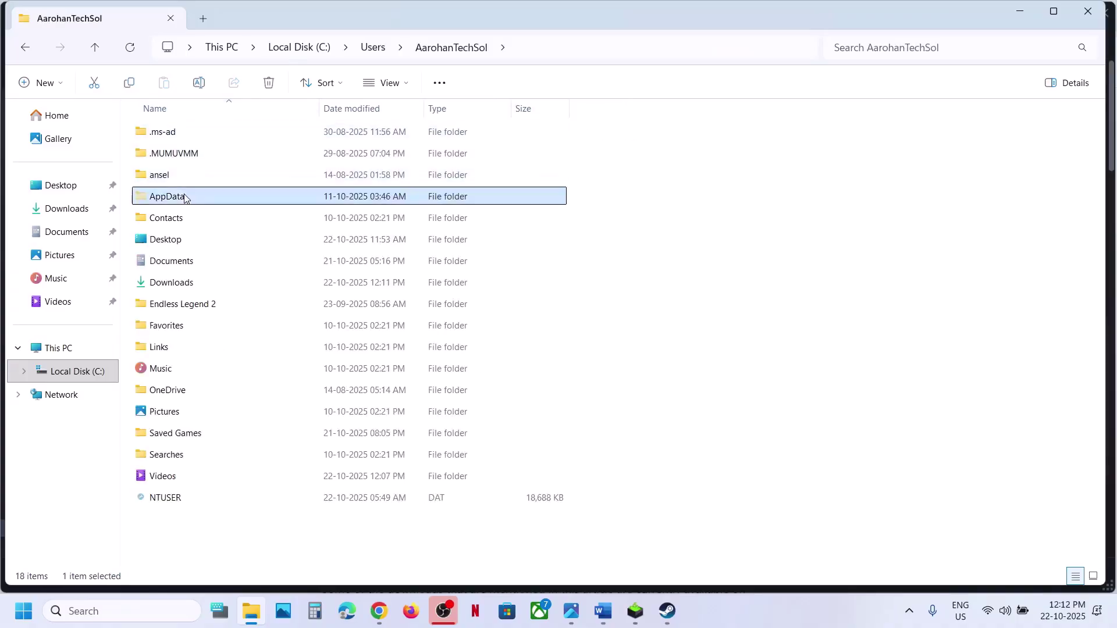
{"action": "double_click", "coordinate": [187, 196]}
{"action": "left_click", "coordinate": [94, 48]}
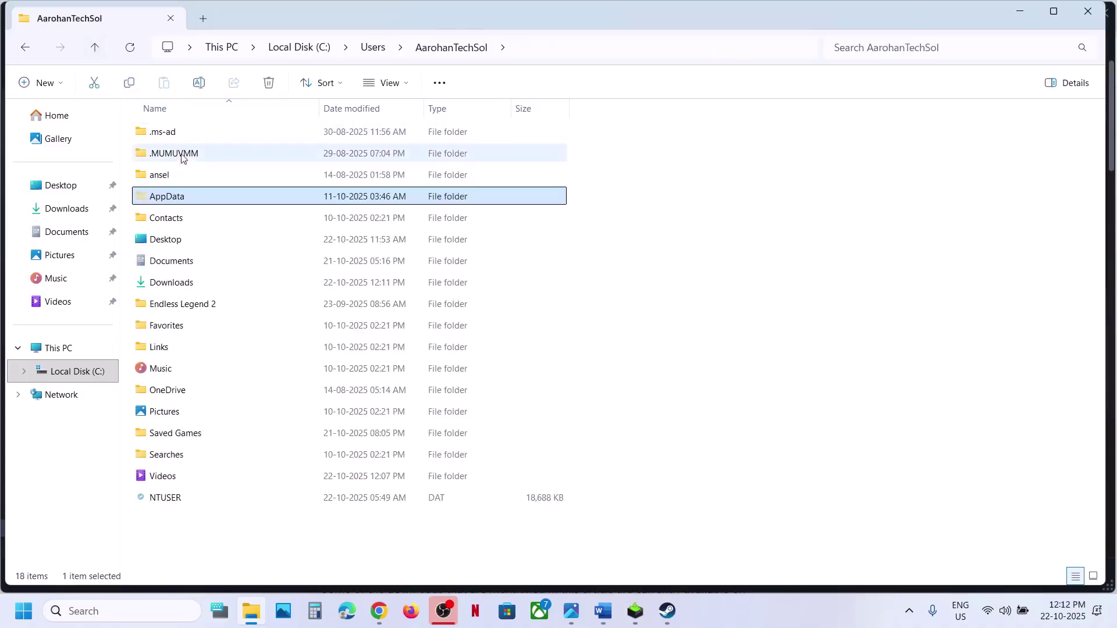
{"action": "left_click", "coordinate": [406, 88]}
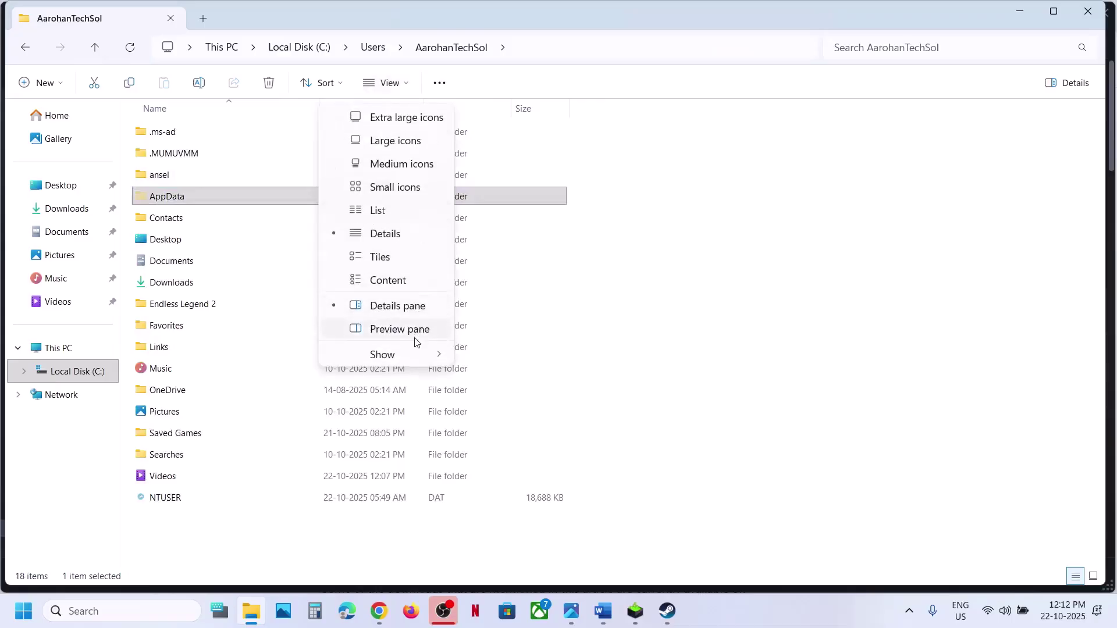
{"action": "mouse_move", "coordinate": [384, 354]}
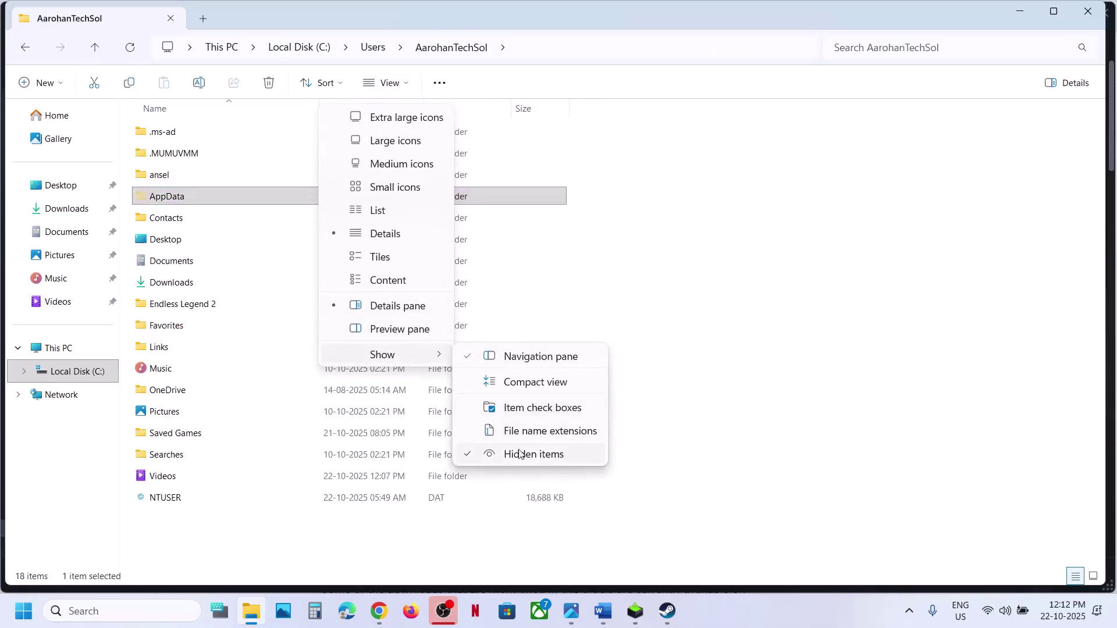
{"action": "left_click", "coordinate": [184, 204]}
{"action": "double_click", "coordinate": [184, 197]}
Go into Local\Bloodlines2\Steam\Saved and select the Config folder
{"action": "double_click", "coordinate": [166, 132]}
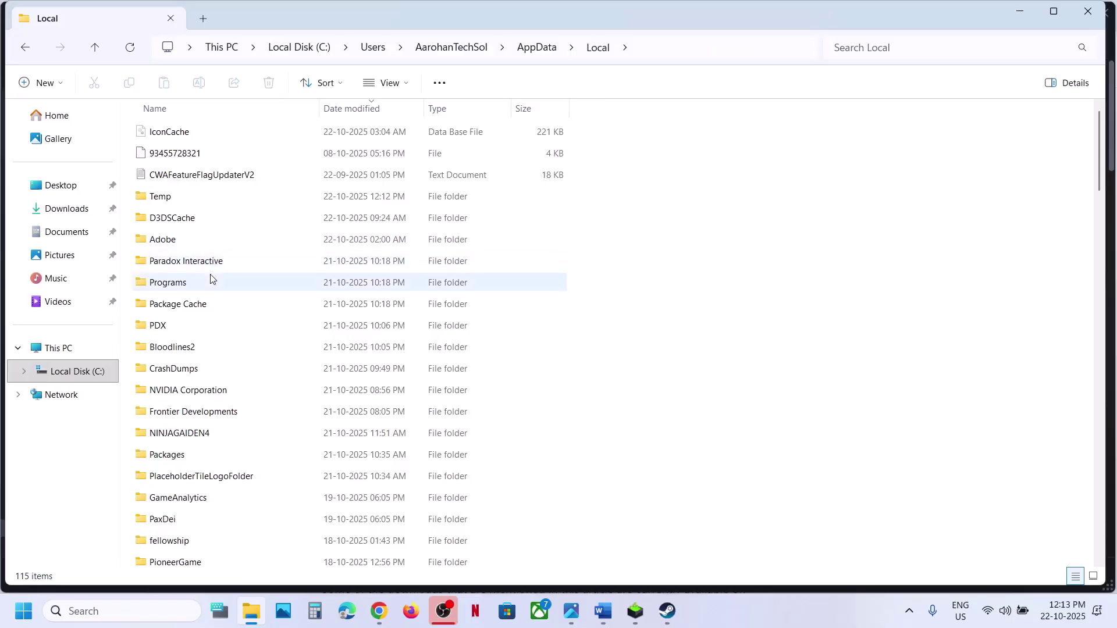
{"action": "left_click", "coordinate": [189, 354]}
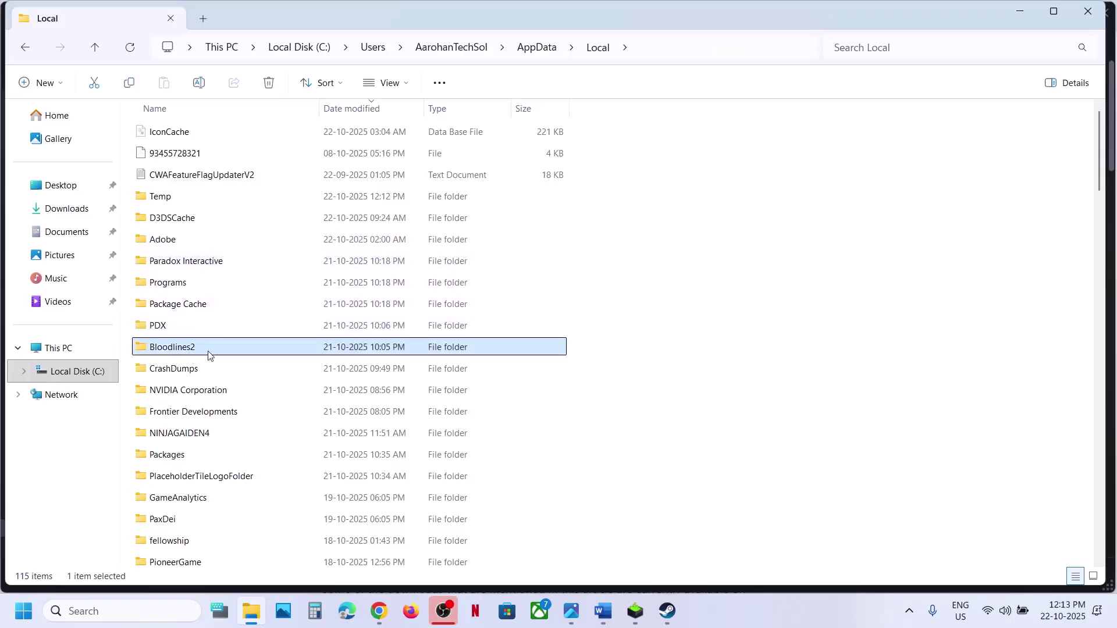
{"action": "double_click", "coordinate": [208, 354]}
{"action": "double_click", "coordinate": [194, 132]}
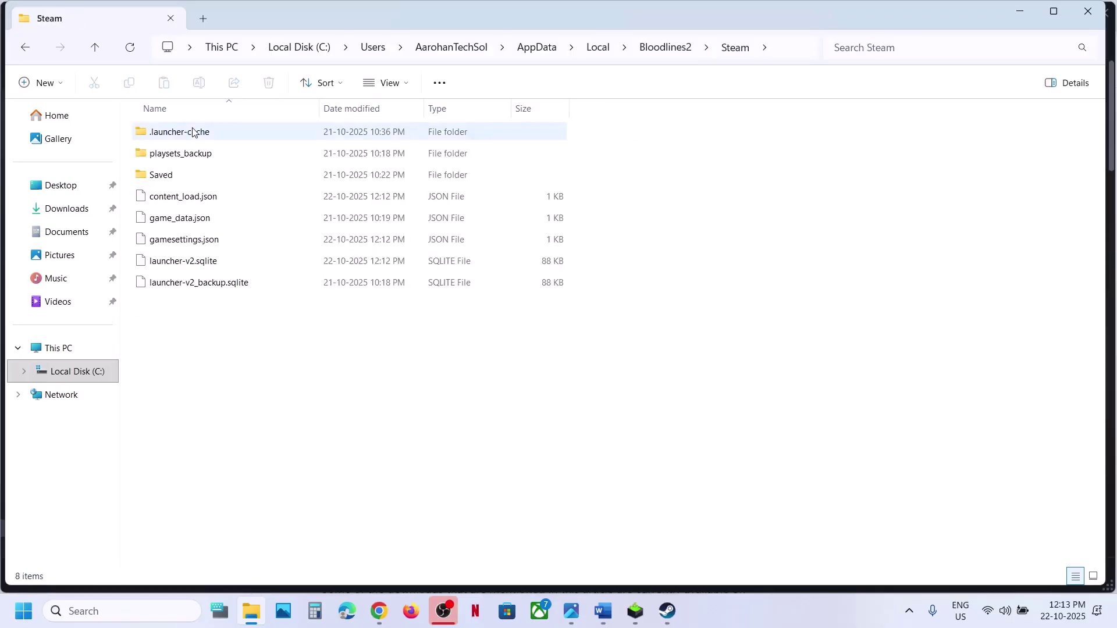
{"action": "double_click", "coordinate": [173, 176]}
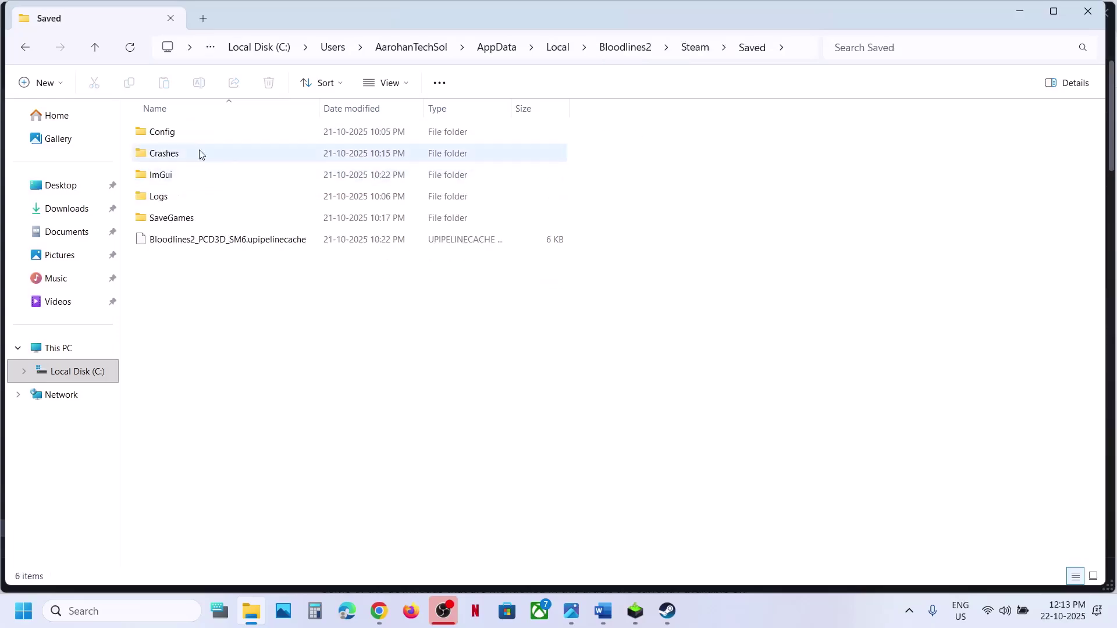
{"action": "left_click", "coordinate": [177, 137]}
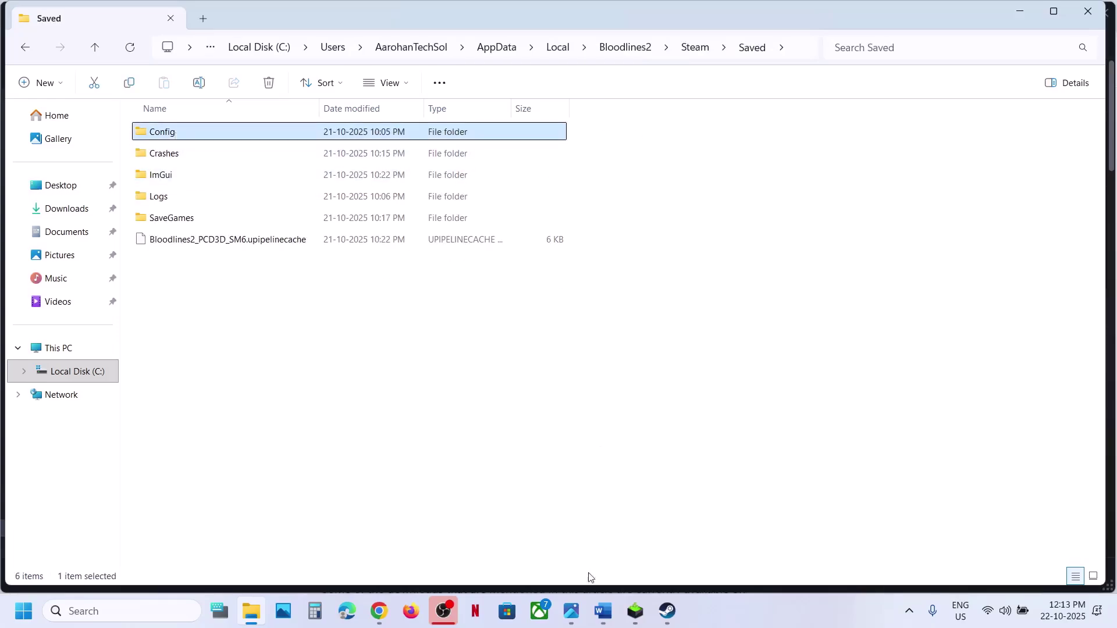
Note the guide's lost-settings warning, then rename Config to Config.old
{"action": "left_click", "coordinate": [604, 609]}
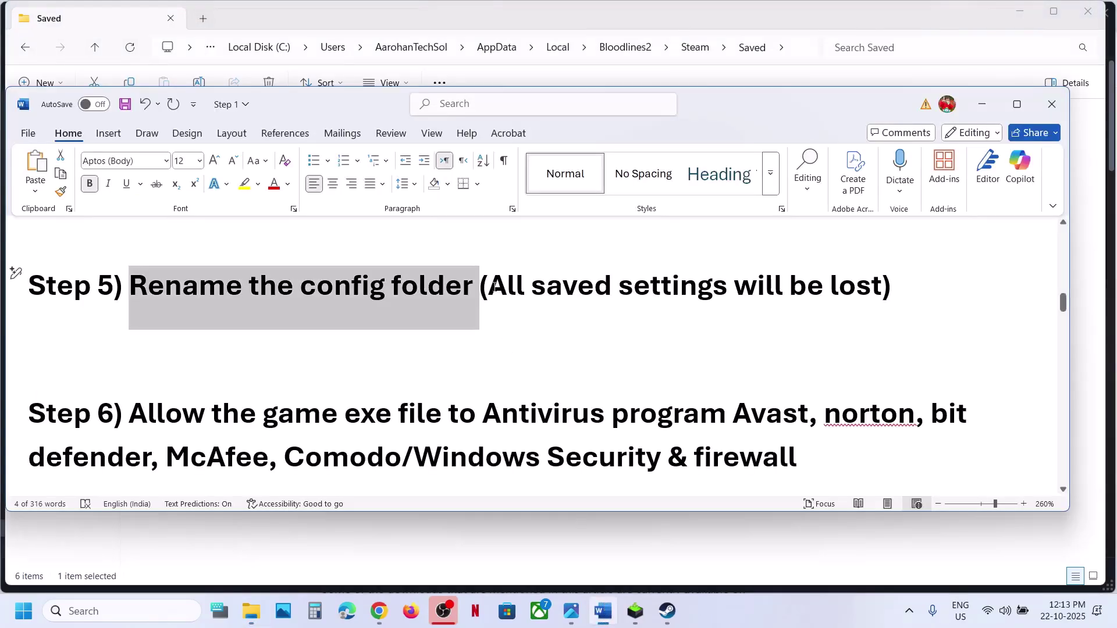
{"action": "left_click_drag", "start_coordinate": [494, 286], "coordinate": [882, 288]}
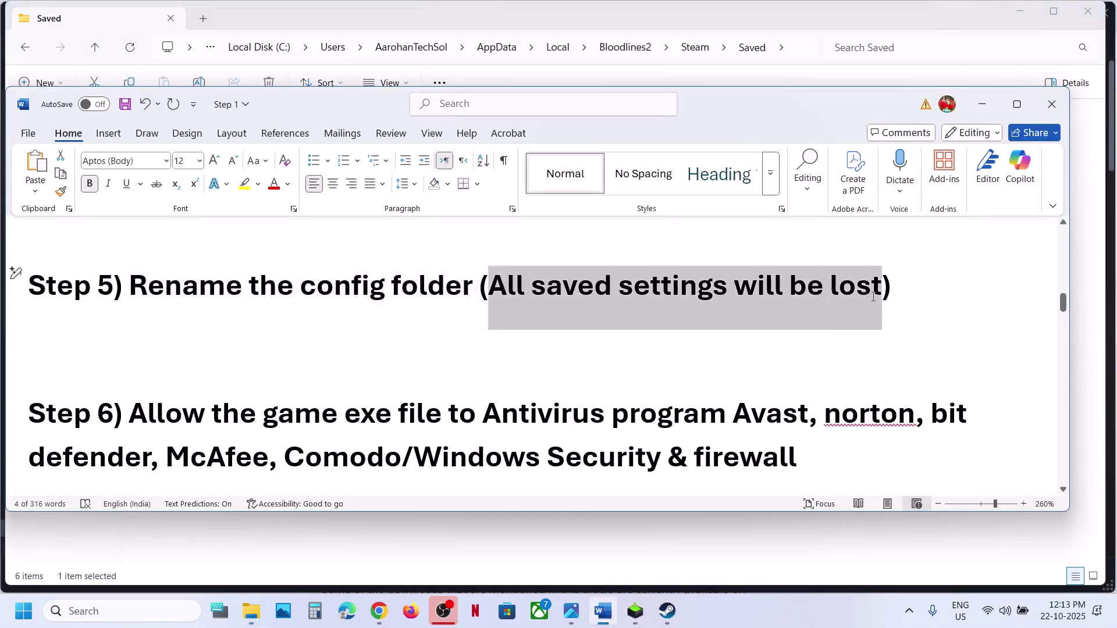
{"action": "left_click", "coordinate": [982, 115]}
{"action": "right_click", "coordinate": [239, 127]}
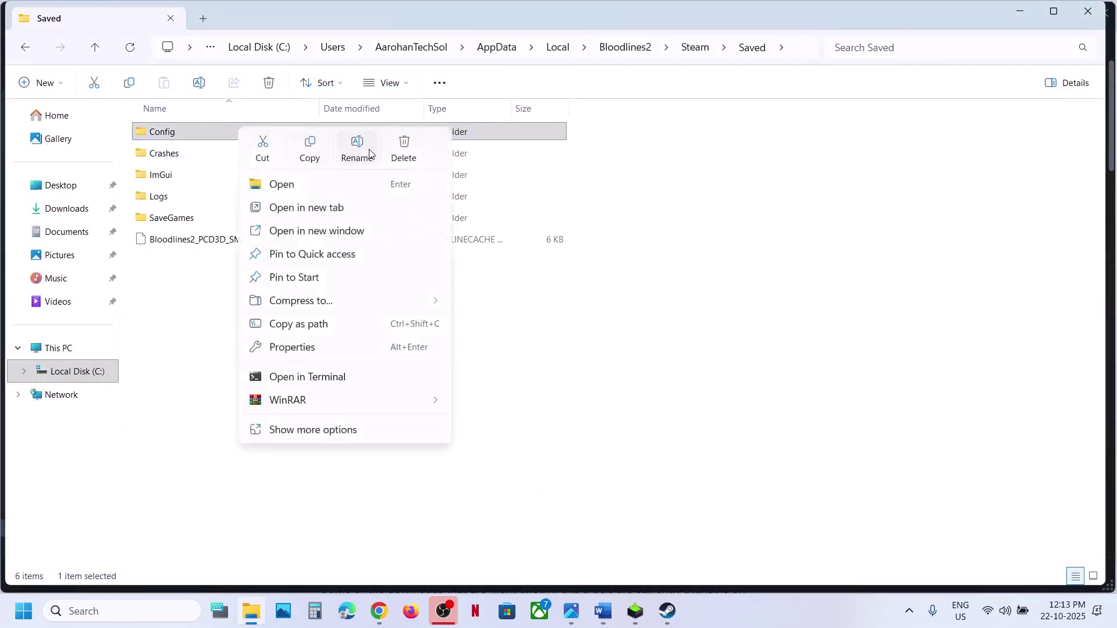
{"action": "left_click", "coordinate": [366, 147]}
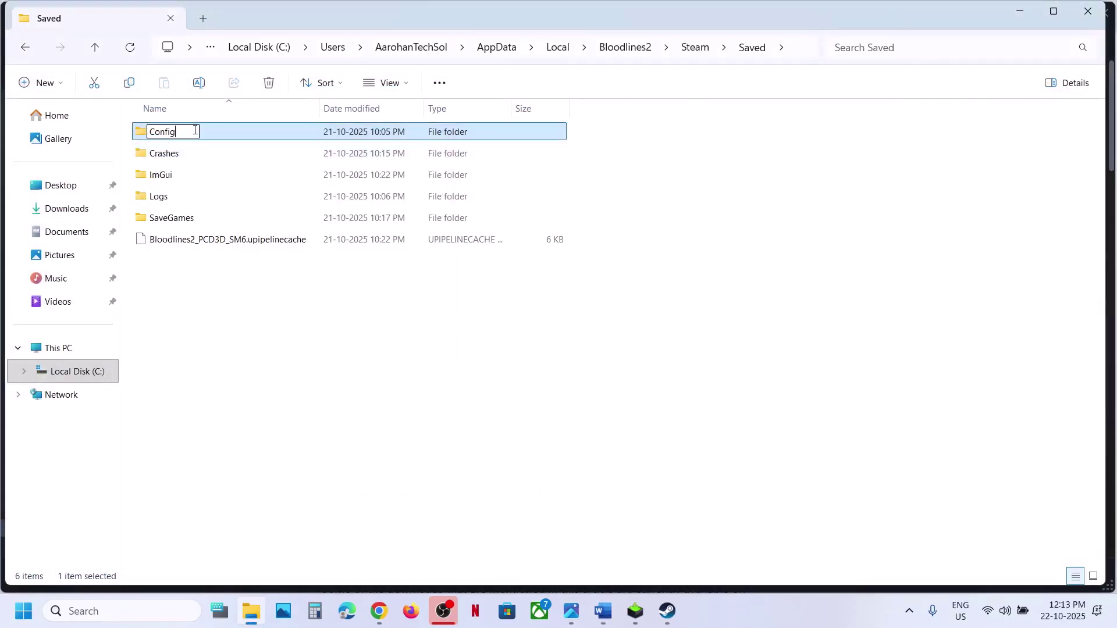
{"action": "type", "text": ".old"}
{"action": "key", "text": "Return"}
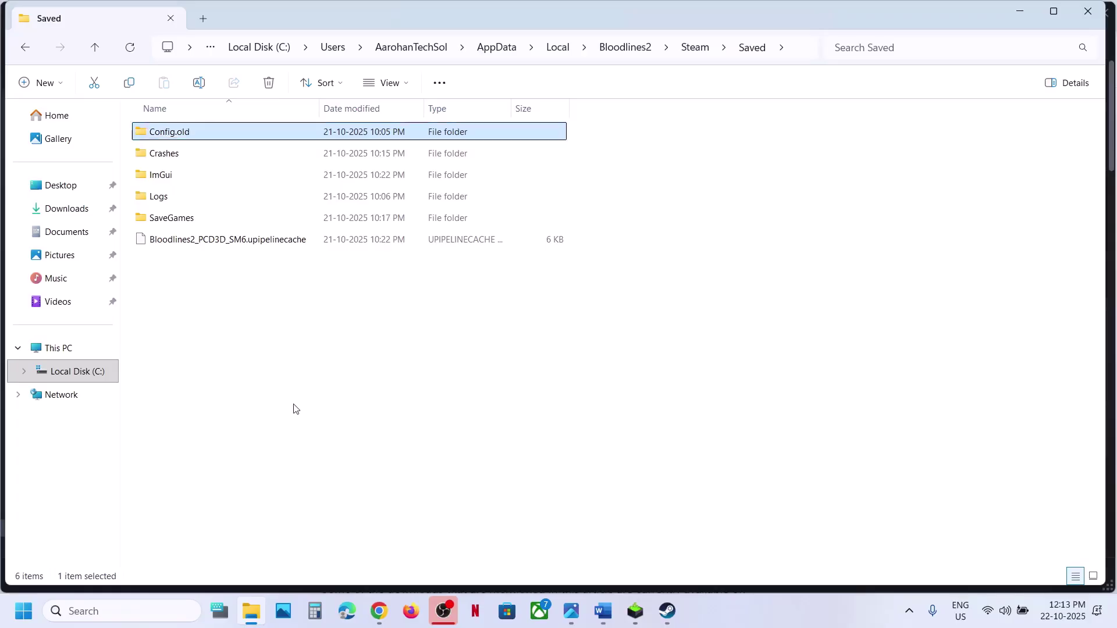
{"action": "left_click", "coordinate": [443, 406]}
Read Step 6 in the guide, then open Windows Settings with Win+I
{"action": "left_click", "coordinate": [603, 611]}
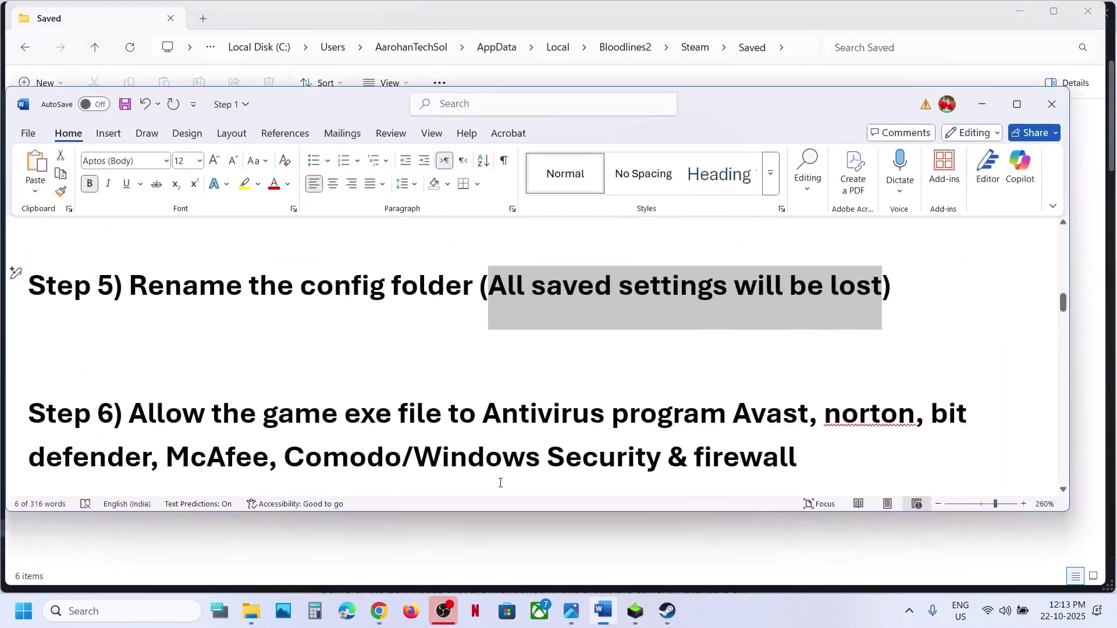
{"action": "scroll", "coordinate": [411, 441], "scroll_direction": "down", "scroll_amount": 1}
{"action": "left_click_drag", "start_coordinate": [154, 361], "coordinate": [770, 365]}
{"action": "left_click", "coordinate": [771, 365]}
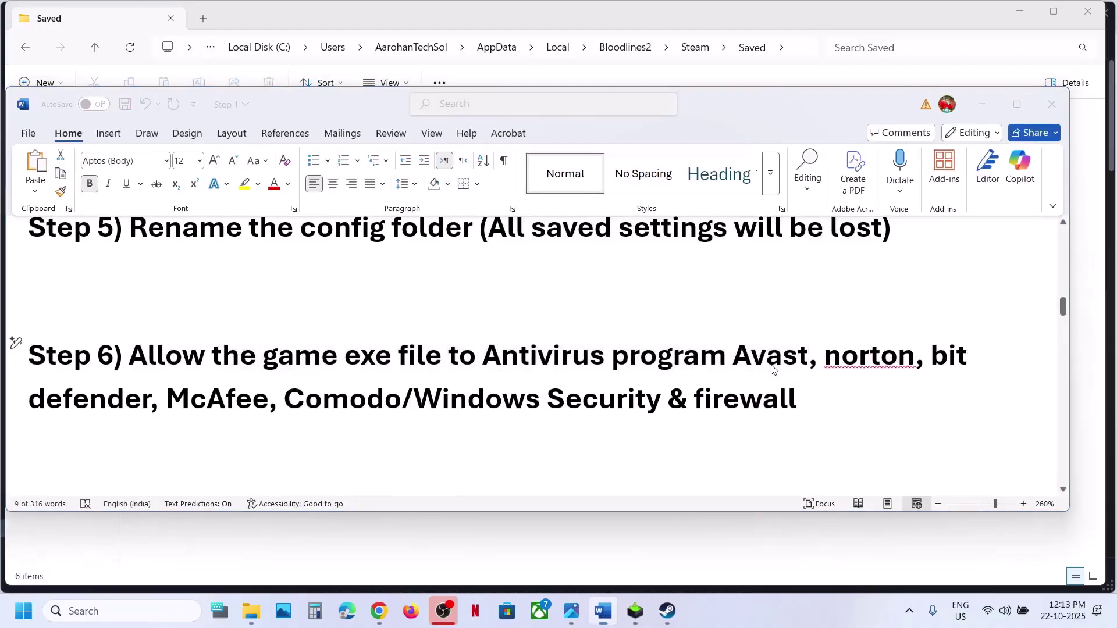
{"action": "key", "text": "super+i"}
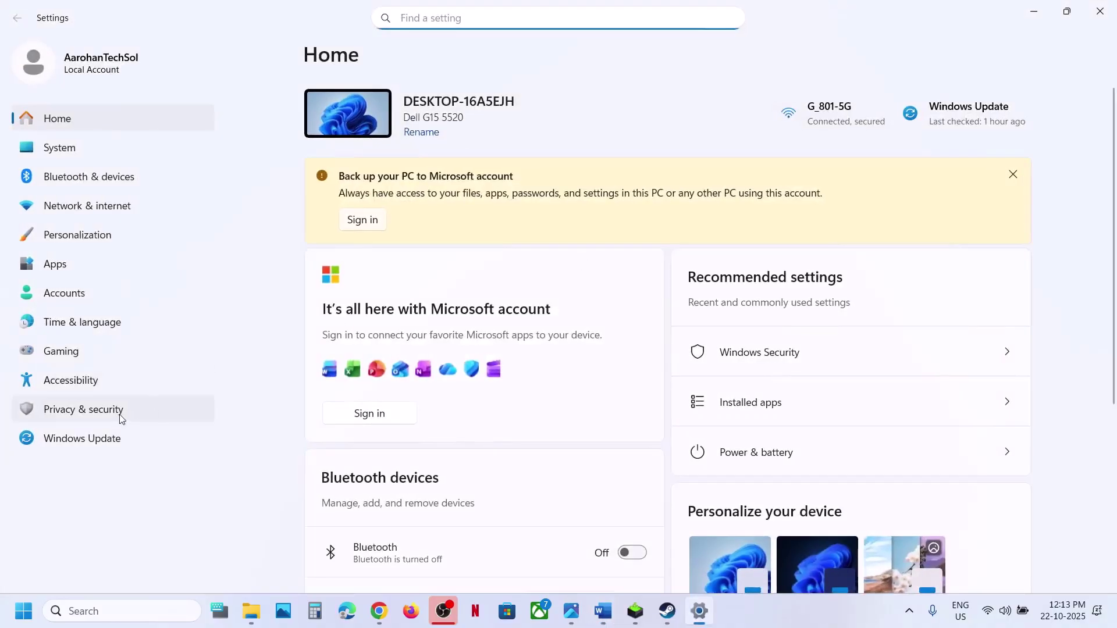
Go to Privacy & security > Windows Security and launch Virus & threat protection
{"action": "left_click", "coordinate": [120, 414]}
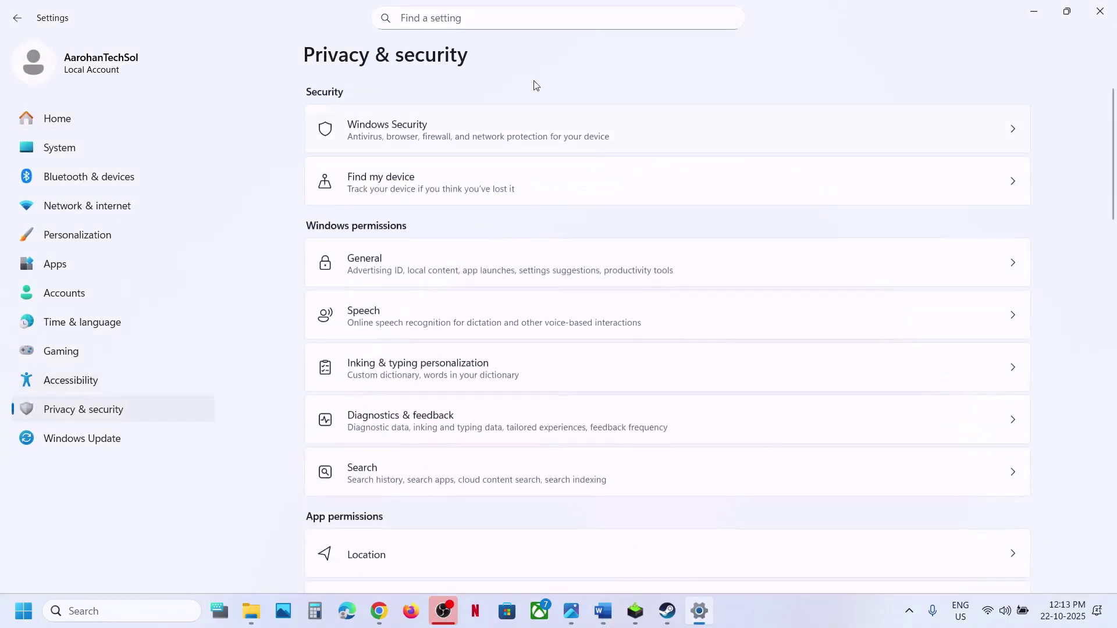
{"action": "left_click", "coordinate": [391, 142]}
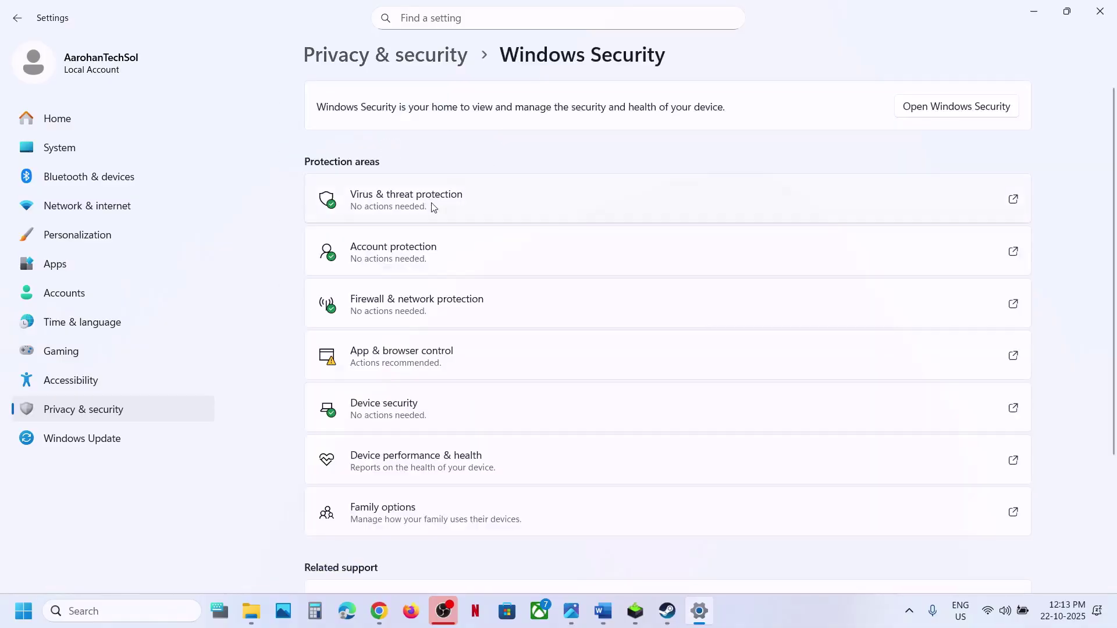
{"action": "left_click", "coordinate": [433, 208]}
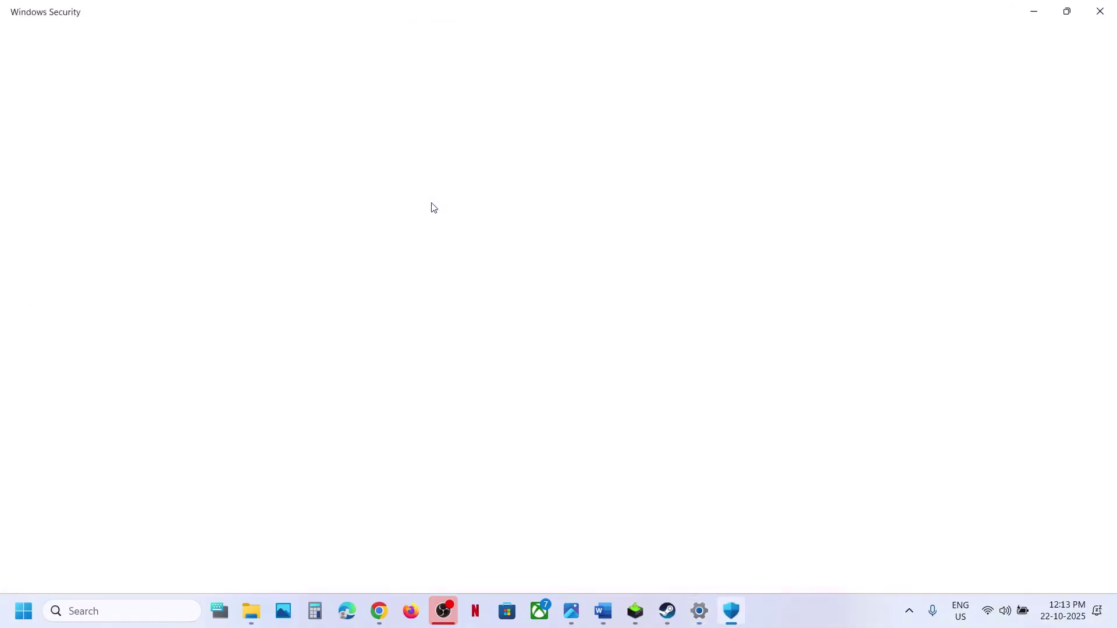
Open Ransomware protection's Controlled folder access allowed-apps list, approving the admin prompt
{"action": "scroll", "coordinate": [372, 442], "scroll_direction": "down", "scroll_amount": 3}
{"action": "scroll", "coordinate": [310, 539], "scroll_direction": "up", "scroll_amount": 2}
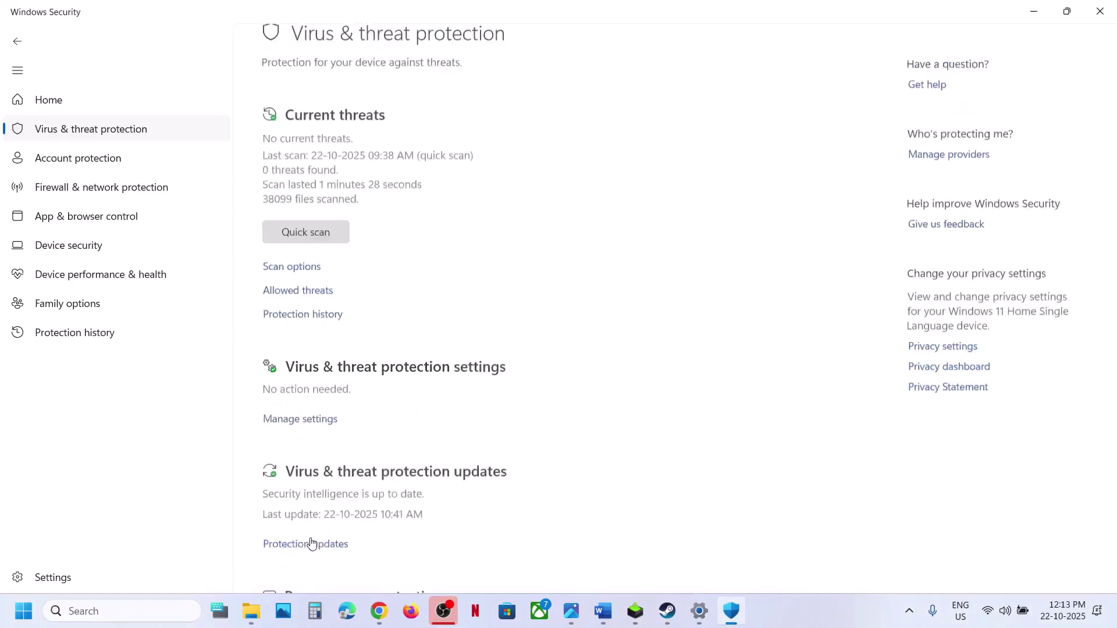
{"action": "scroll", "coordinate": [311, 543], "scroll_direction": "down", "scroll_amount": 3}
{"action": "left_click", "coordinate": [338, 419]}
{"action": "left_click", "coordinate": [344, 309]}
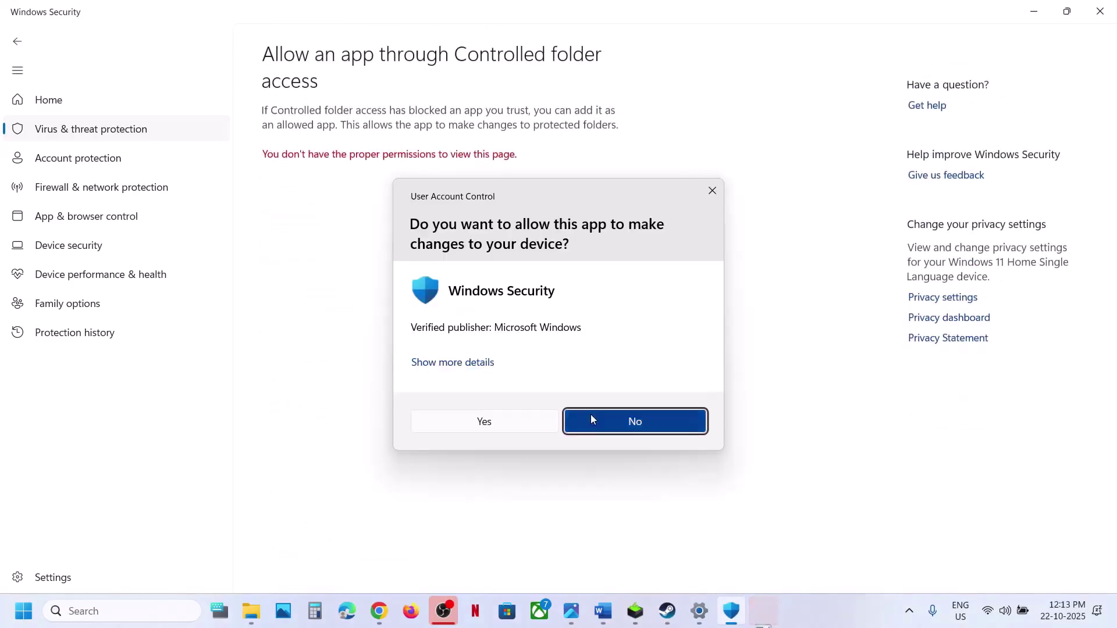
{"action": "left_click", "coordinate": [501, 431]}
{"action": "scroll", "coordinate": [459, 252], "scroll_direction": "down", "scroll_amount": 2}
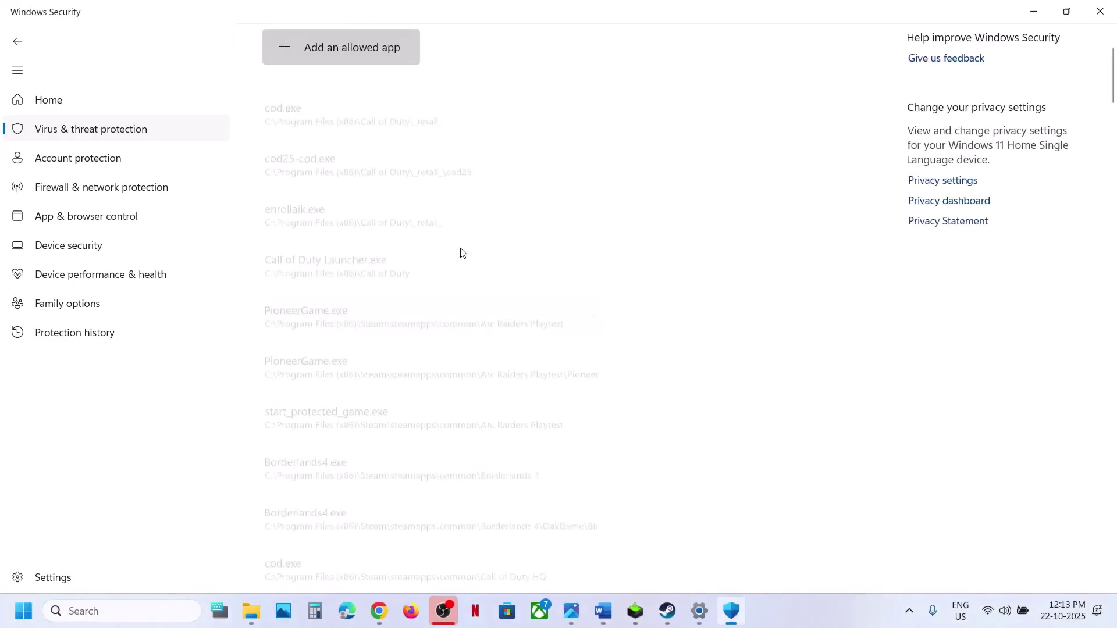
Add Bloodlines2.exe from the Steam common game folder as an allowed app
{"action": "left_click", "coordinate": [342, 58]}
{"action": "left_click", "coordinate": [344, 109]}
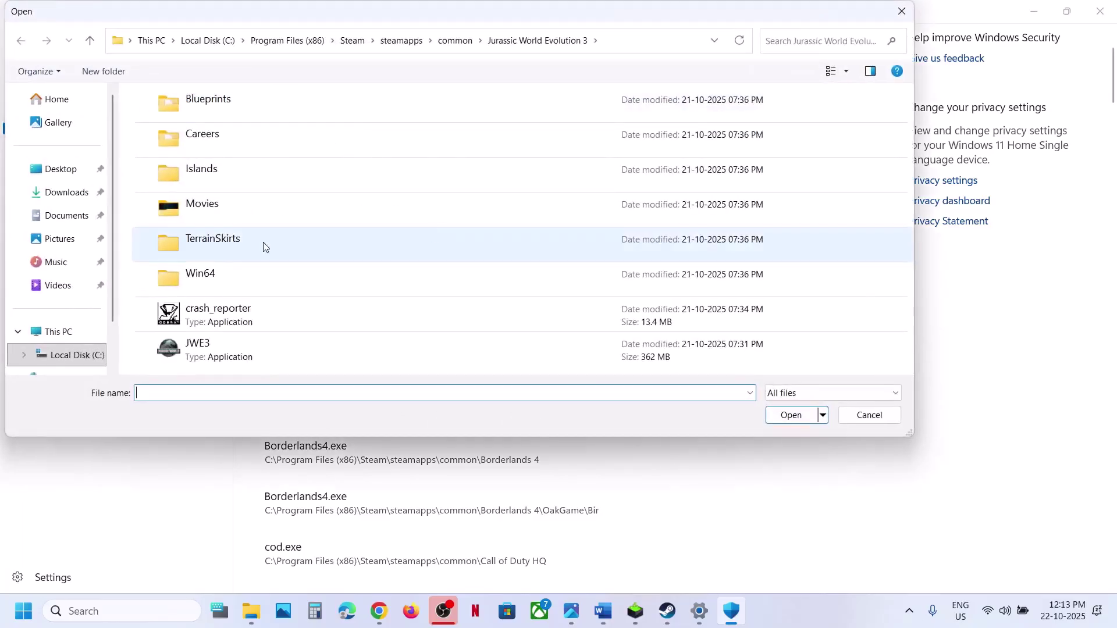
{"action": "left_click", "coordinate": [455, 40]}
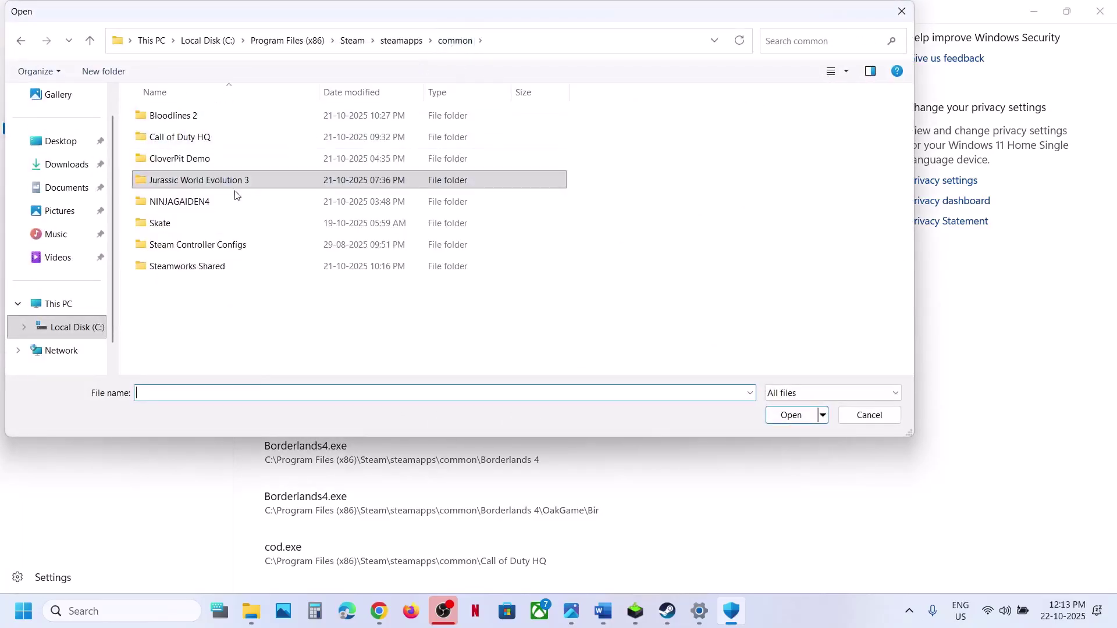
{"action": "double_click", "coordinate": [190, 115]}
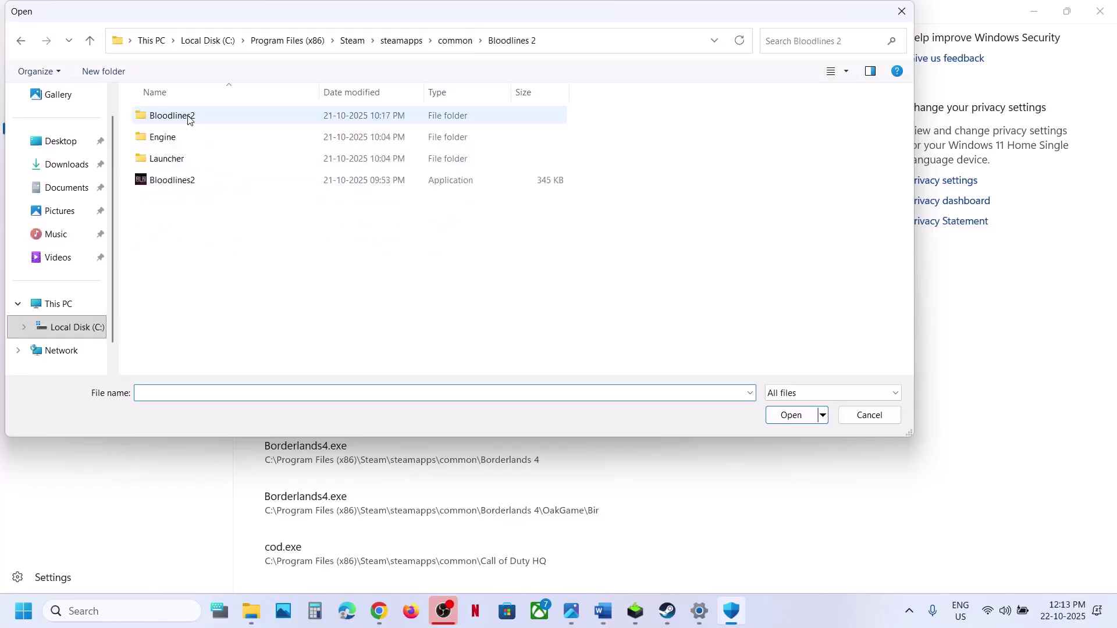
{"action": "left_click", "coordinate": [179, 181]}
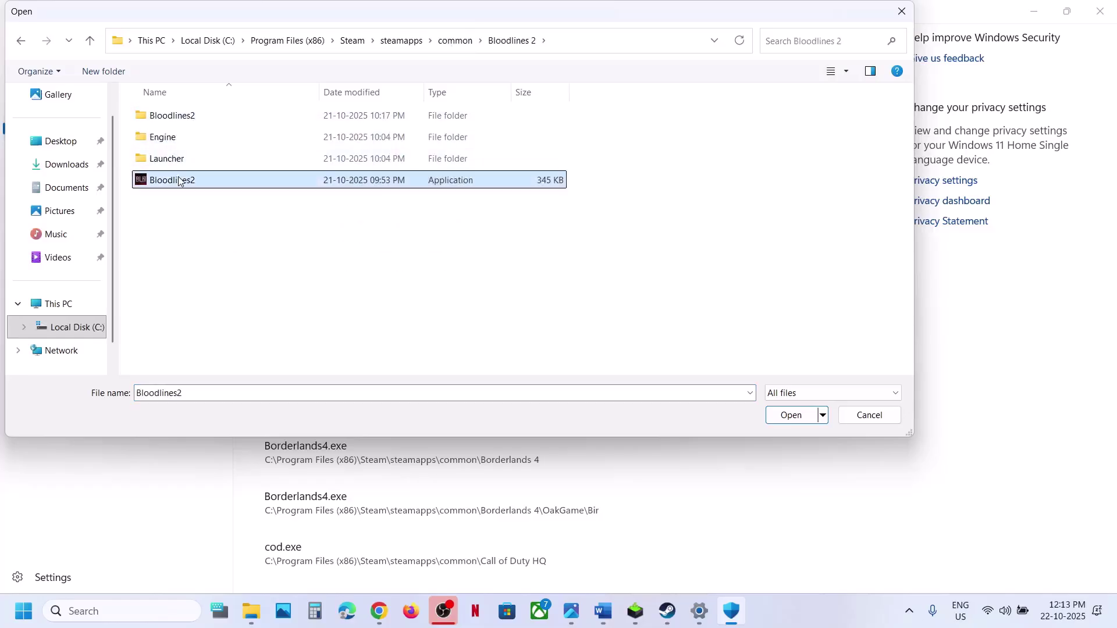
{"action": "left_click", "coordinate": [789, 415]}
Add Bloodlines2-Win64-Shipping from Bloodlines2\Binaries\Win64 as another allowed app
{"action": "left_click", "coordinate": [325, 52]}
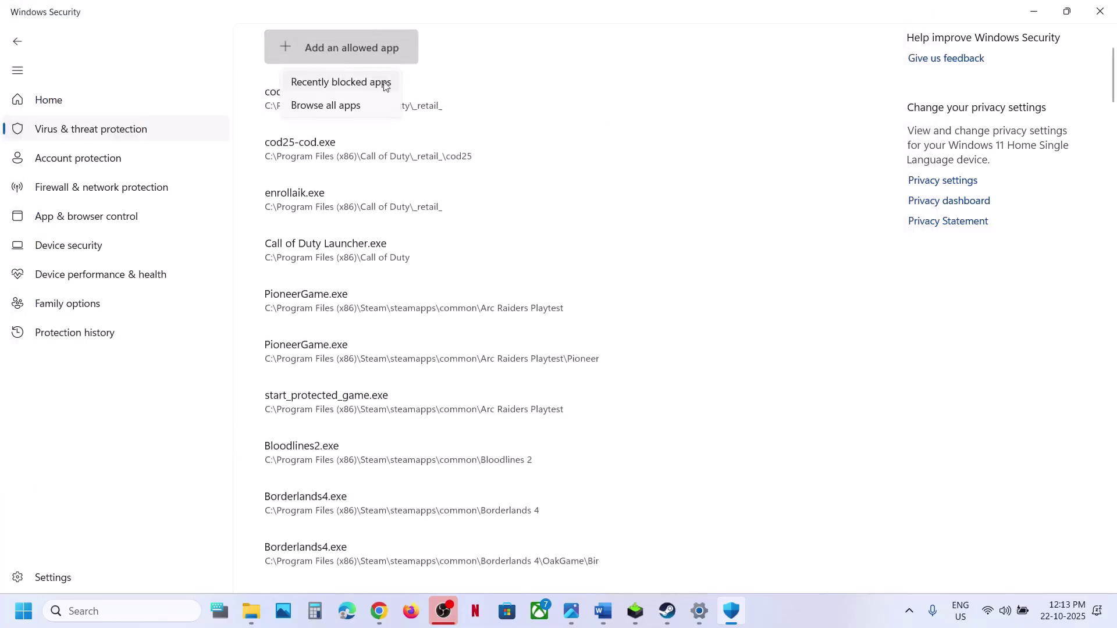
{"action": "left_click", "coordinate": [349, 107]}
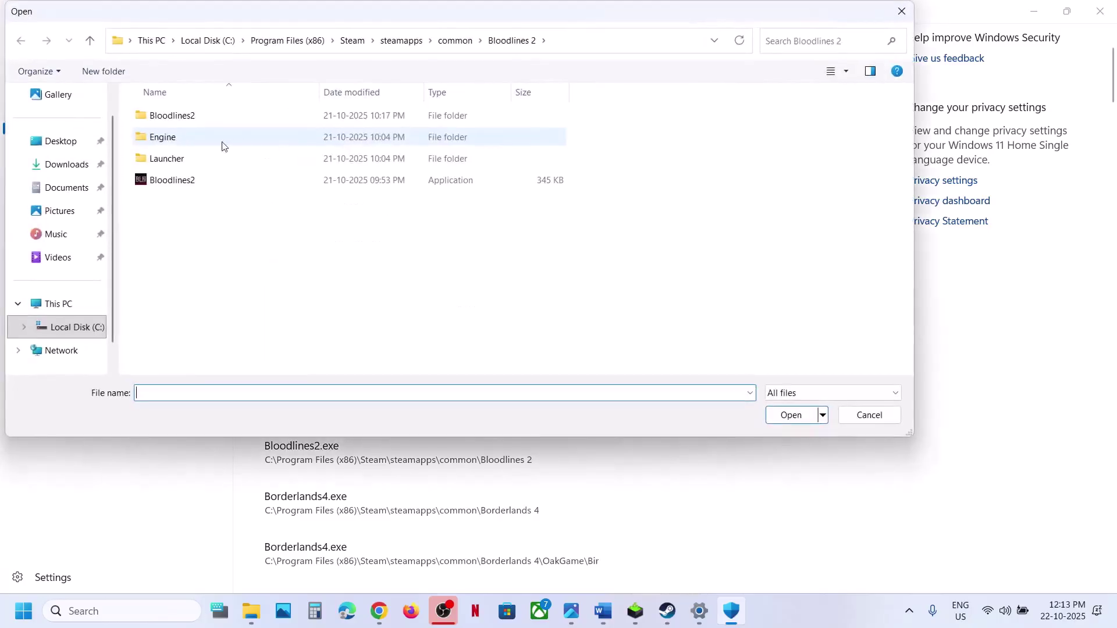
{"action": "double_click", "coordinate": [172, 115]}
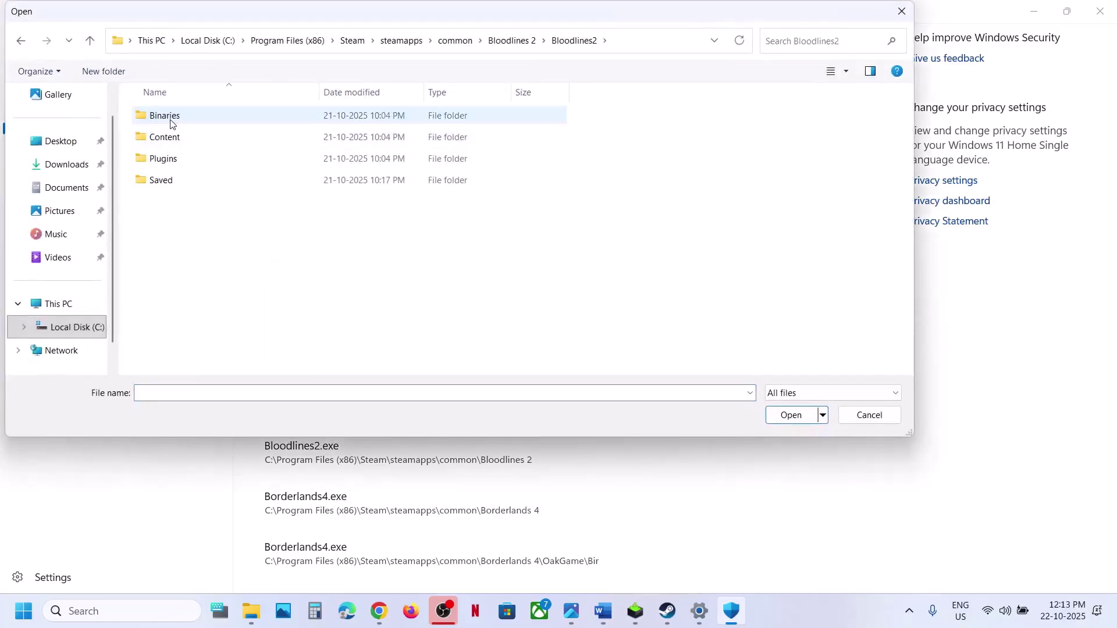
{"action": "double_click", "coordinate": [171, 122]}
{"action": "double_click", "coordinate": [169, 122]}
{"action": "left_click", "coordinate": [180, 139]}
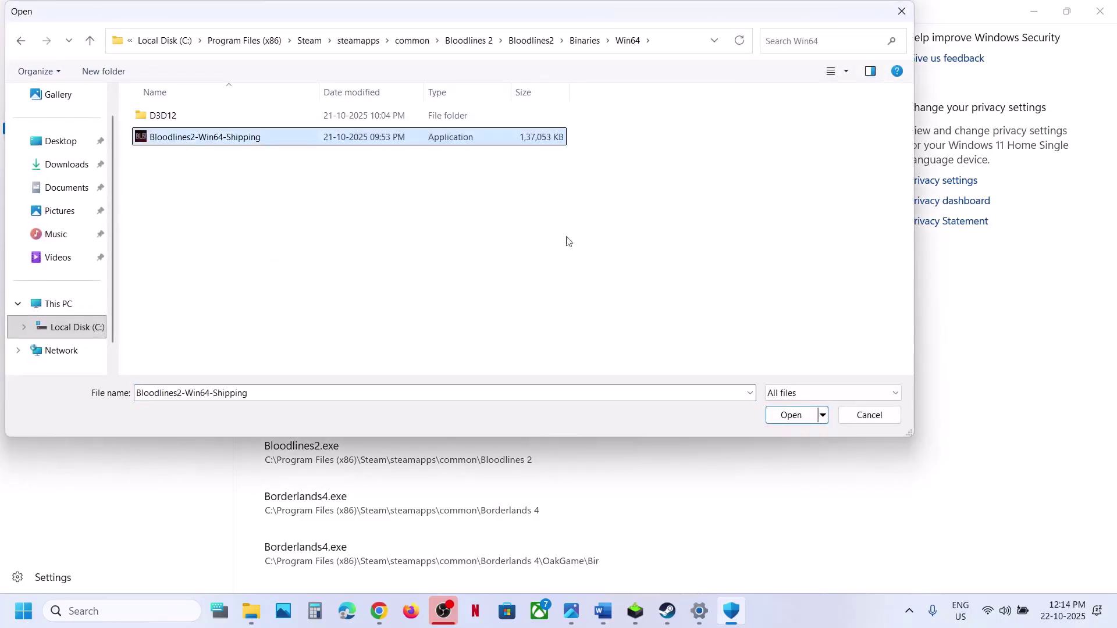
{"action": "left_click", "coordinate": [786, 417]}
Close Windows Security and Settings, then search 'control' to open Control Panel
{"action": "left_click", "coordinate": [1100, 11]}
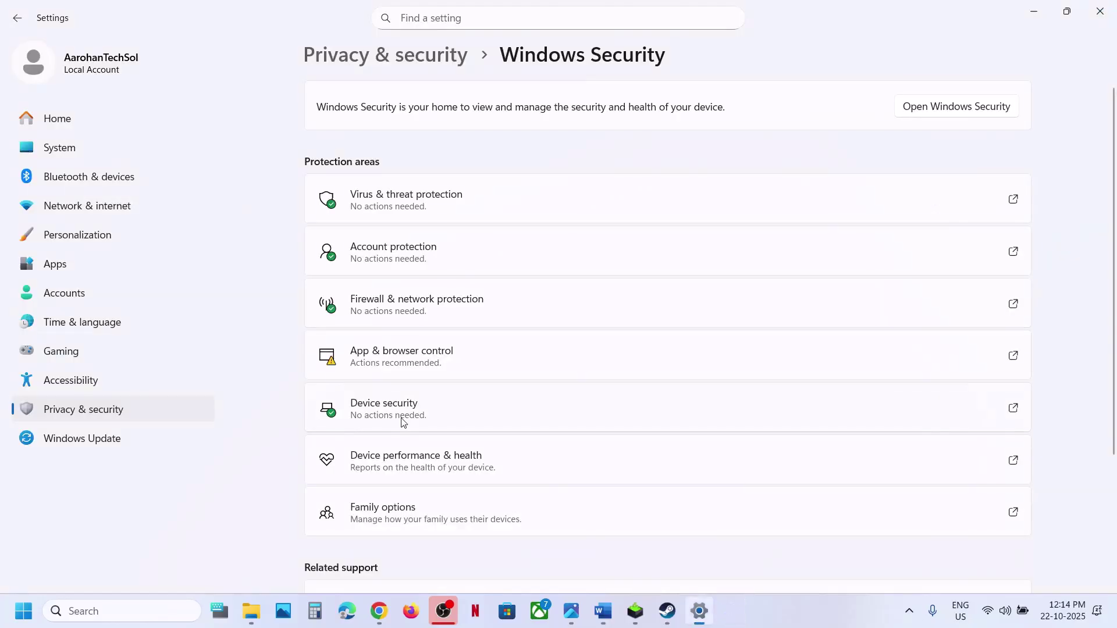
{"action": "left_click", "coordinate": [1101, 21]}
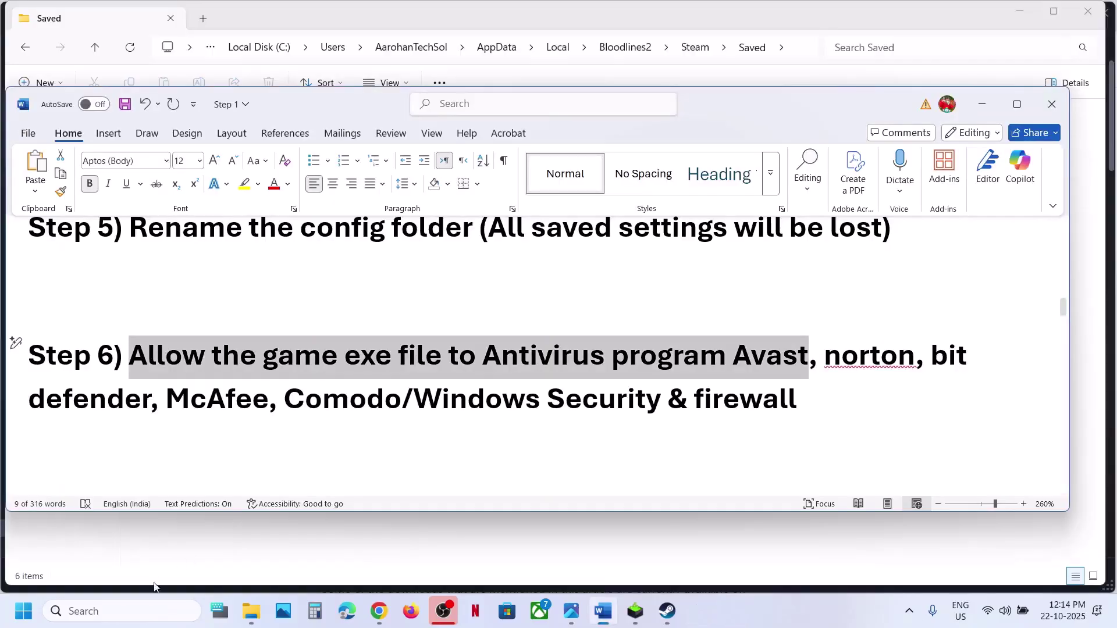
{"action": "left_click", "coordinate": [112, 617]}
{"action": "type", "text": "cont"}
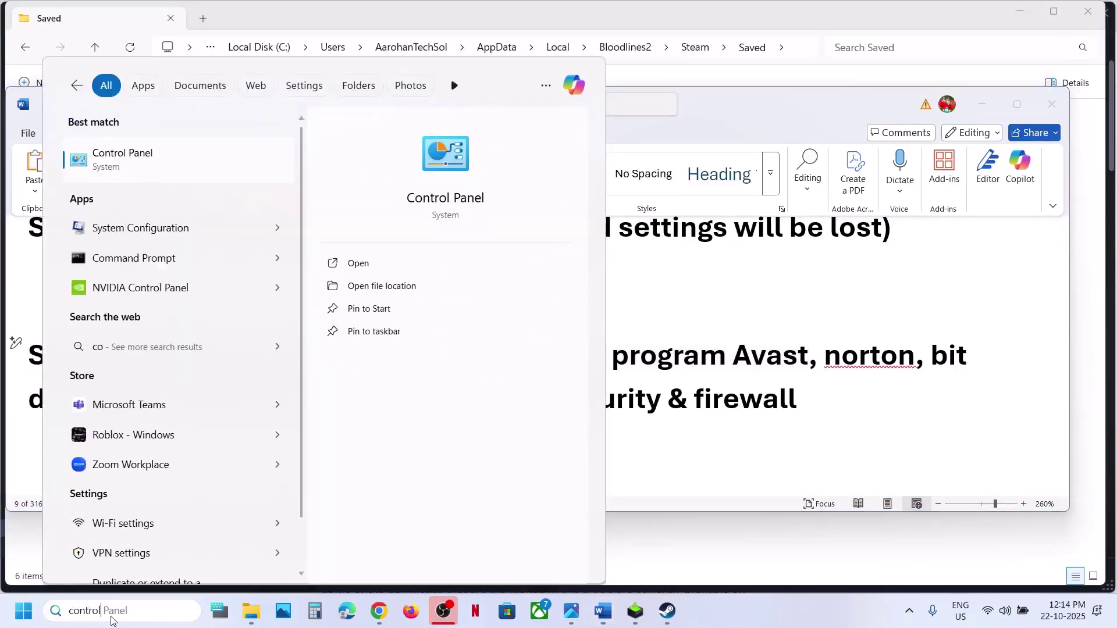
{"action": "type", "text": "rol"}
{"action": "key", "text": "Return"}
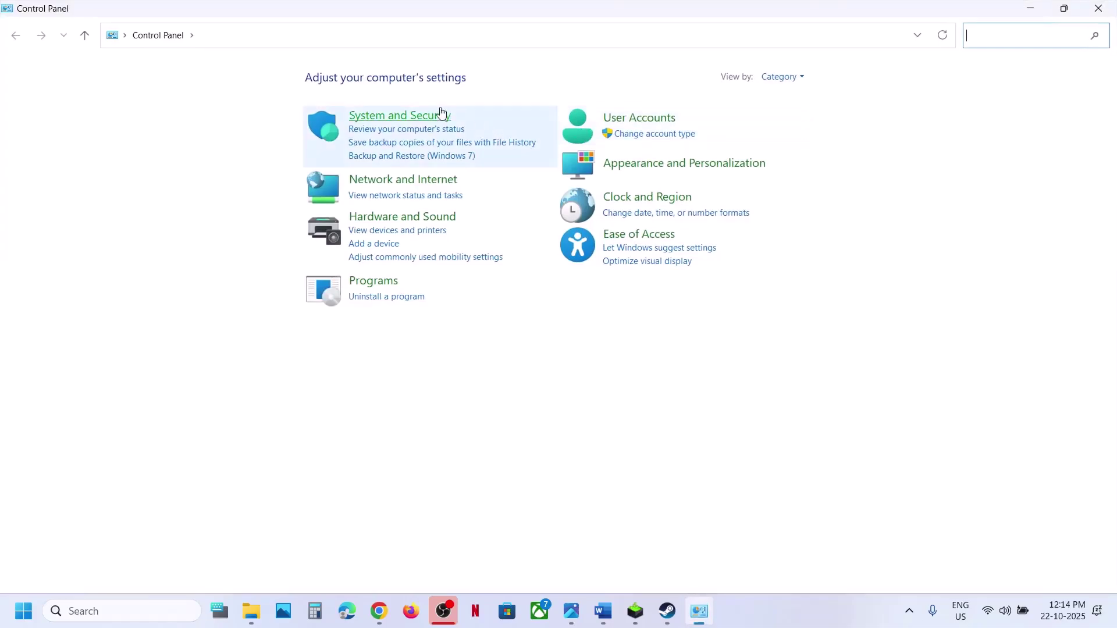
Open Windows Defender Firewall's allowed apps list under System and Security and unlock editing
{"action": "left_click", "coordinate": [433, 114]}
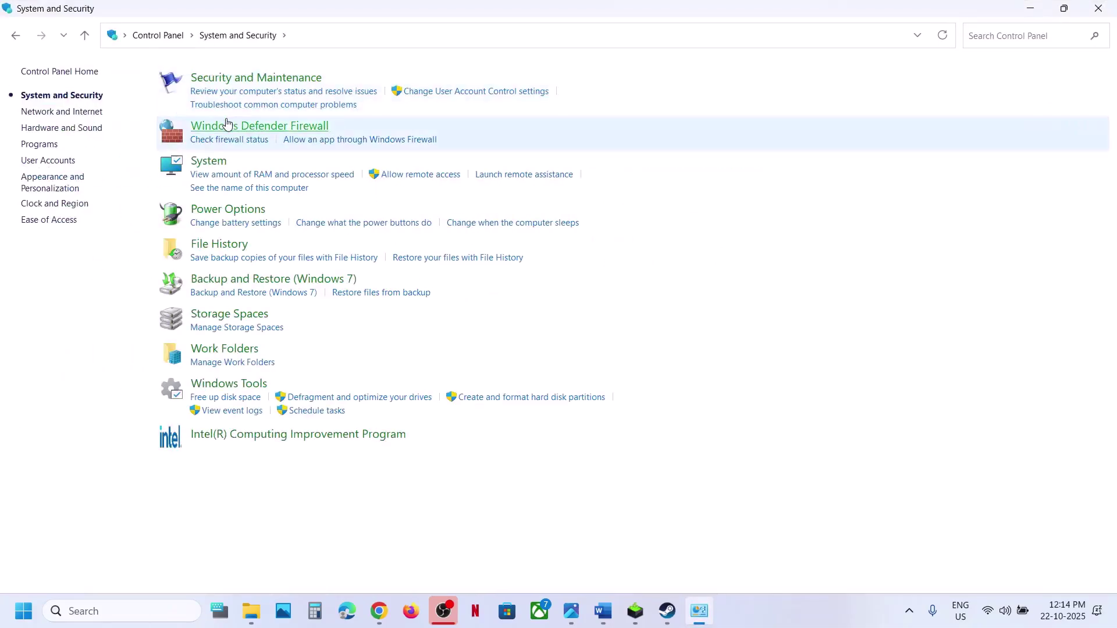
{"action": "left_click", "coordinate": [227, 124]}
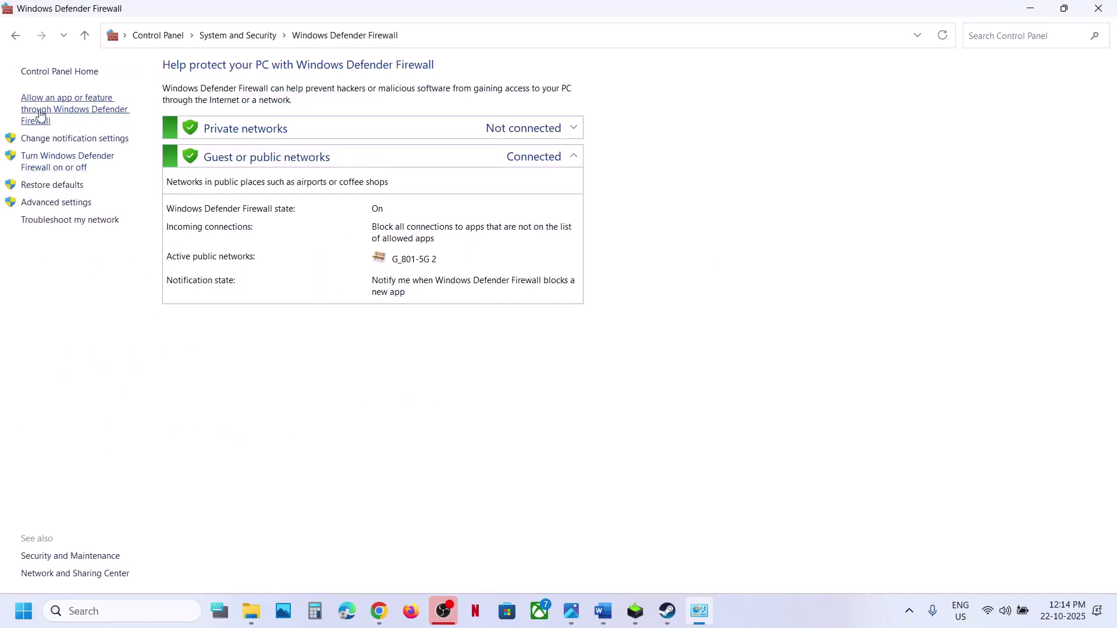
{"action": "left_click", "coordinate": [41, 114]}
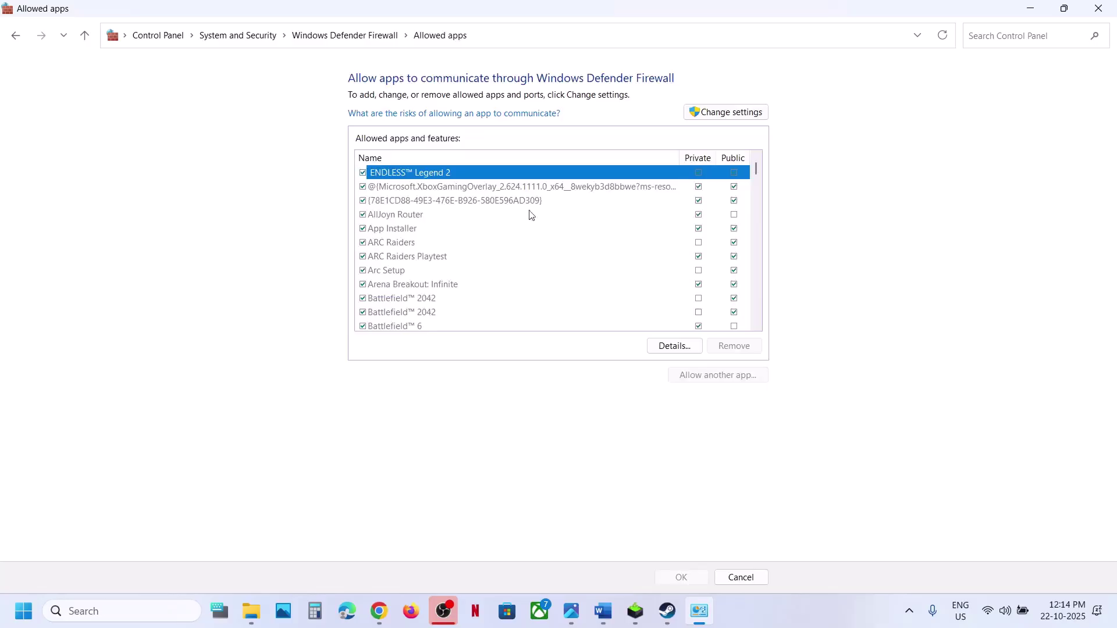
{"action": "left_click", "coordinate": [741, 121]}
Add Bloodlines2.exe from the Steam common folder to the firewall's allowed apps
{"action": "left_click", "coordinate": [704, 375]}
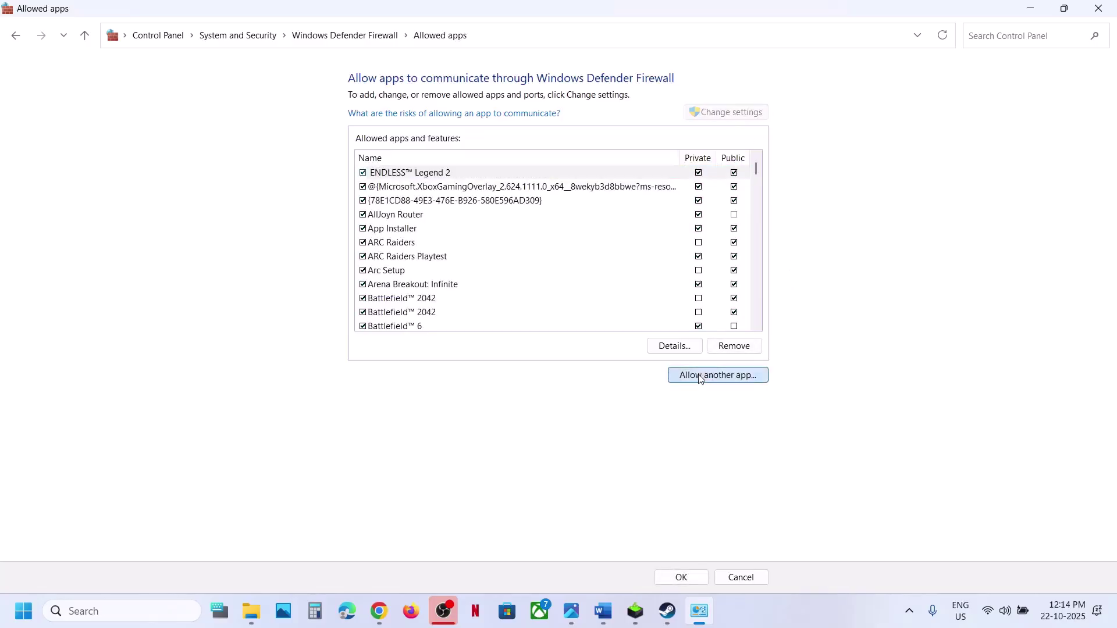
{"action": "left_click", "coordinate": [653, 374]}
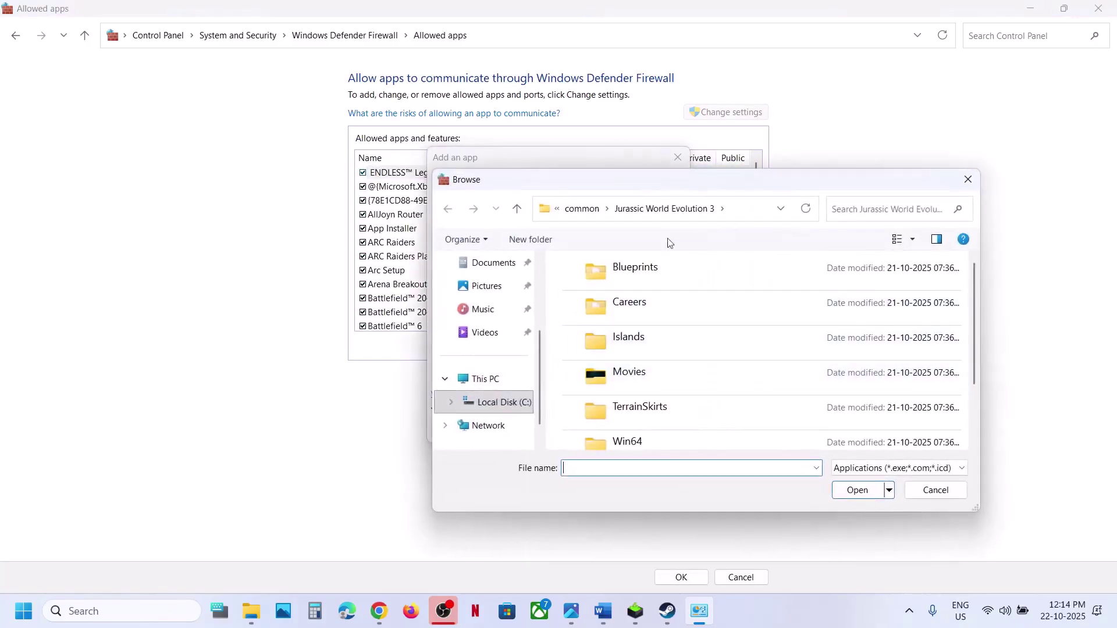
{"action": "left_click", "coordinate": [586, 208]}
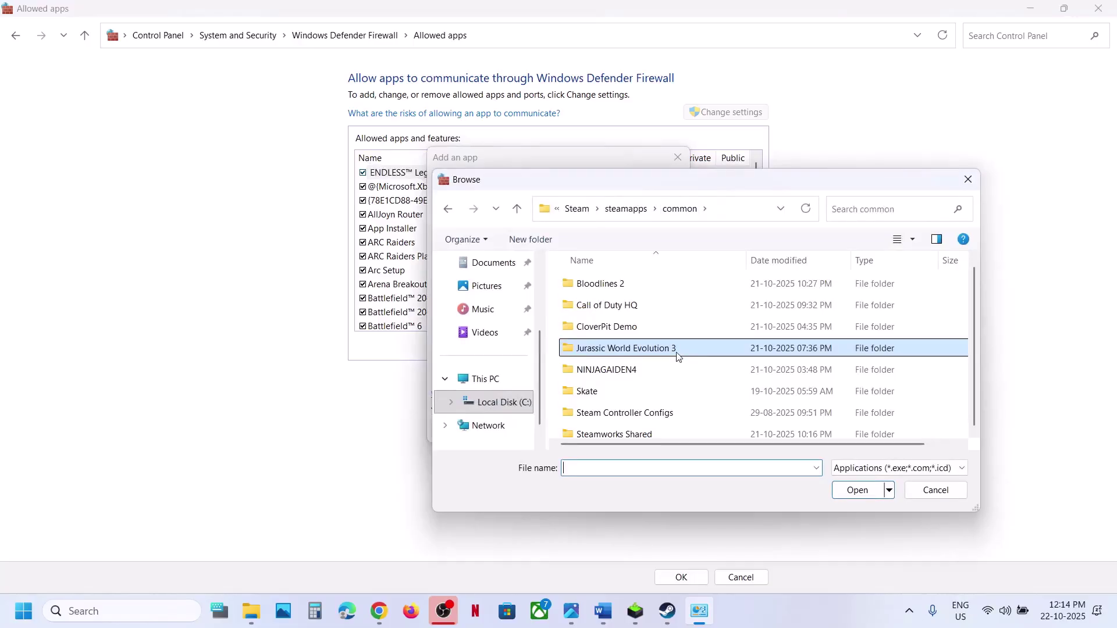
{"action": "double_click", "coordinate": [608, 283]}
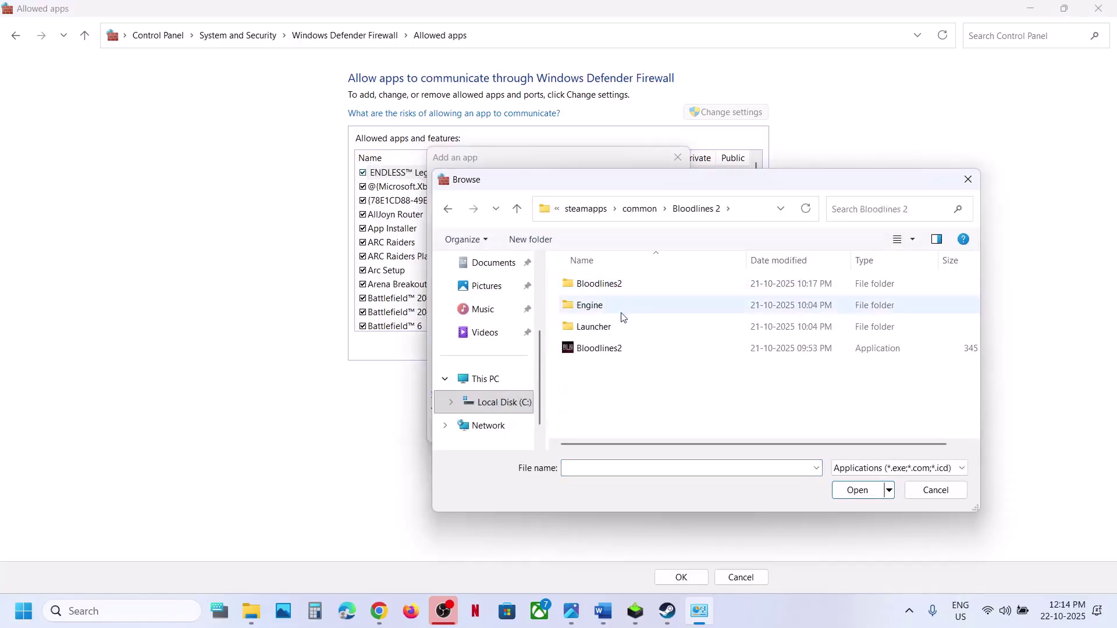
{"action": "left_click", "coordinate": [593, 344]}
{"action": "left_click", "coordinate": [857, 490]}
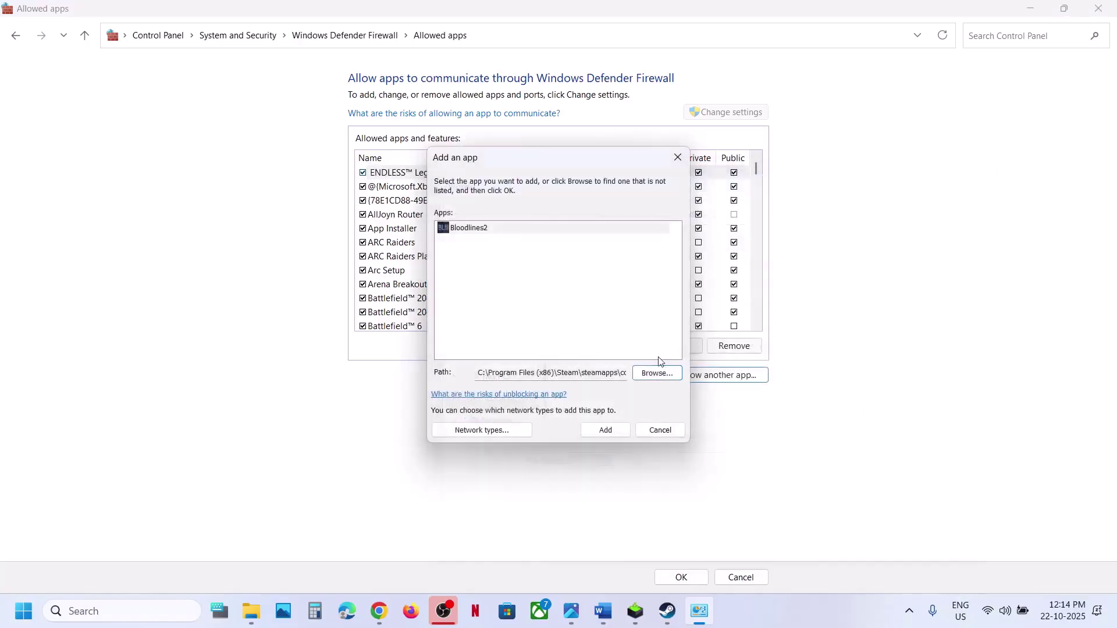
{"action": "left_click", "coordinate": [604, 437]}
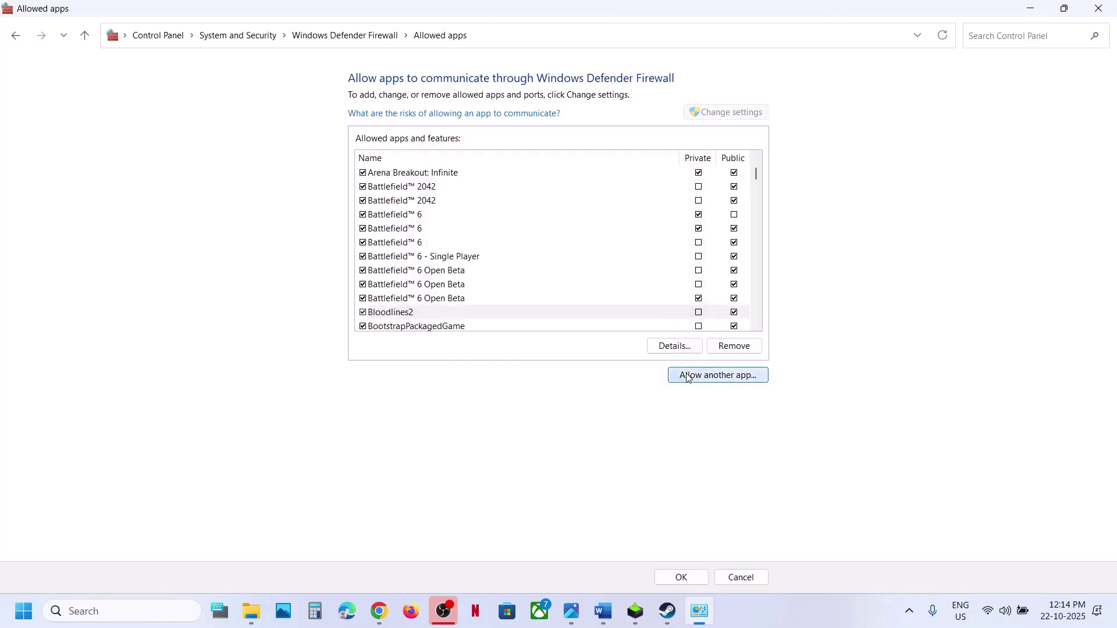
Add Bloodlines2-Win64-Shipping from Binaries\Win64 too, then save and close the window
{"action": "left_click", "coordinate": [688, 377]}
{"action": "left_click", "coordinate": [656, 373]}
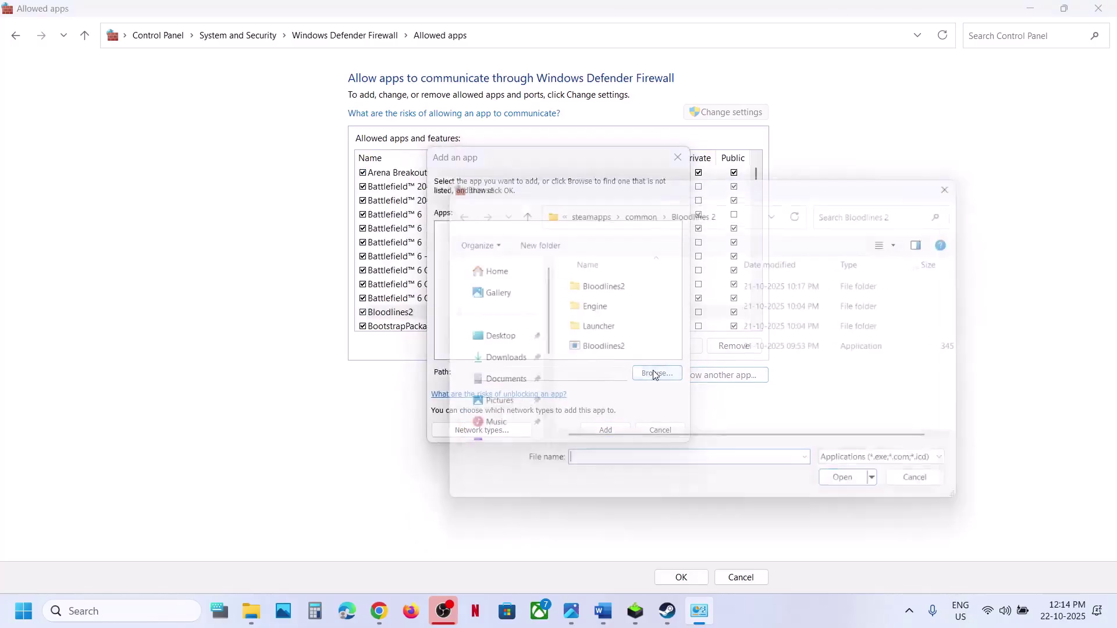
{"action": "left_click", "coordinate": [598, 284]}
{"action": "double_click", "coordinate": [598, 284]}
{"action": "double_click", "coordinate": [594, 283]}
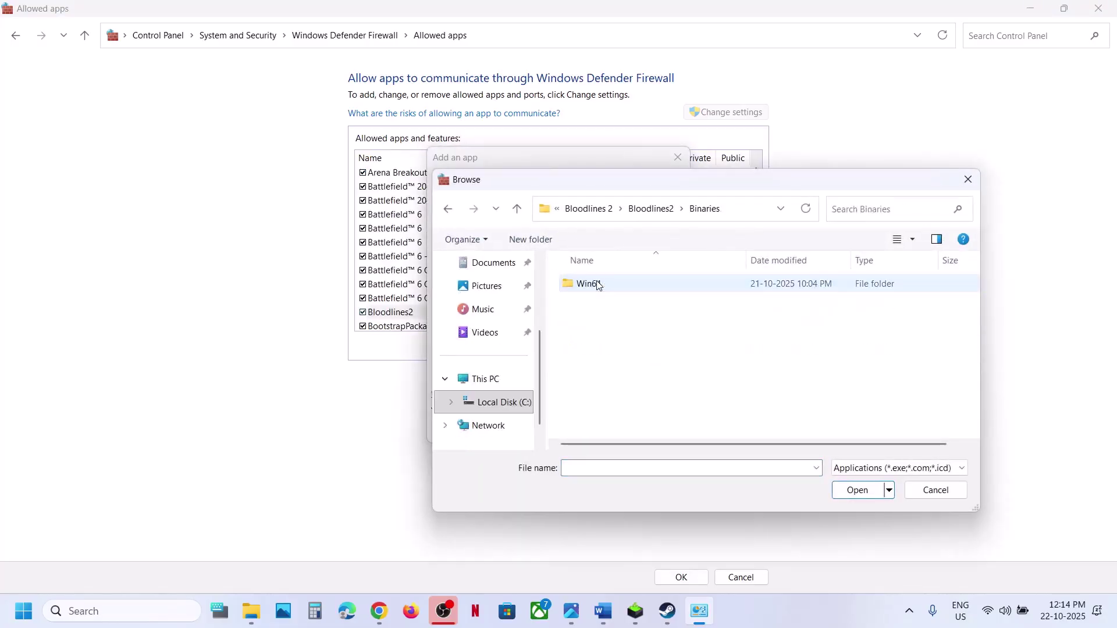
{"action": "double_click", "coordinate": [593, 283]}
{"action": "left_click", "coordinate": [628, 309]}
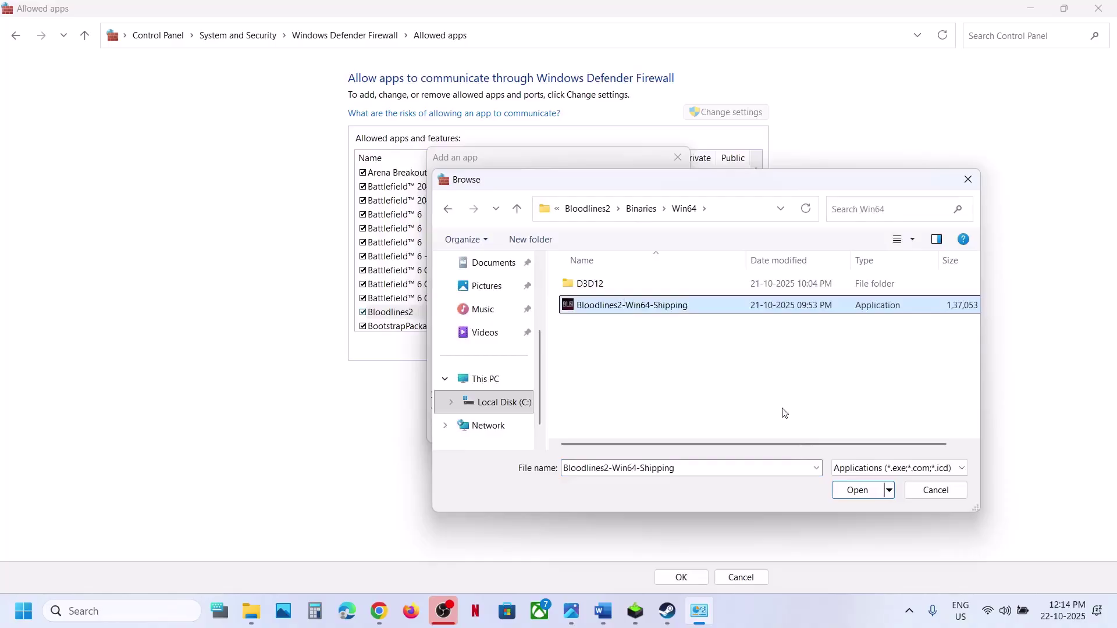
{"action": "left_click", "coordinate": [856, 489]}
{"action": "left_click", "coordinate": [595, 431]}
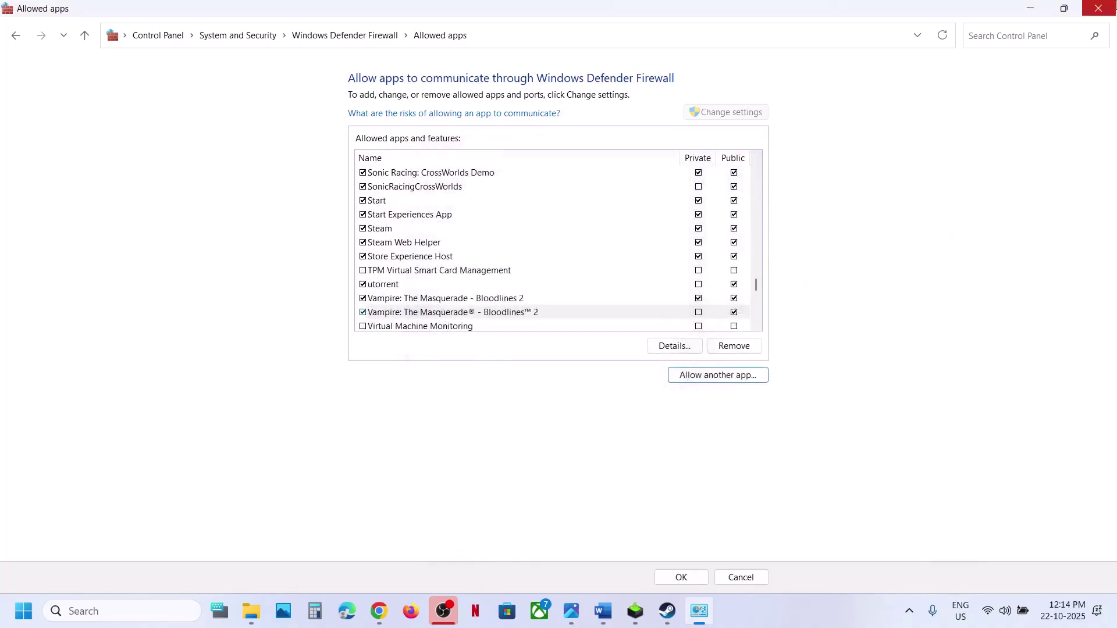
{"action": "left_click", "coordinate": [1098, 9]}
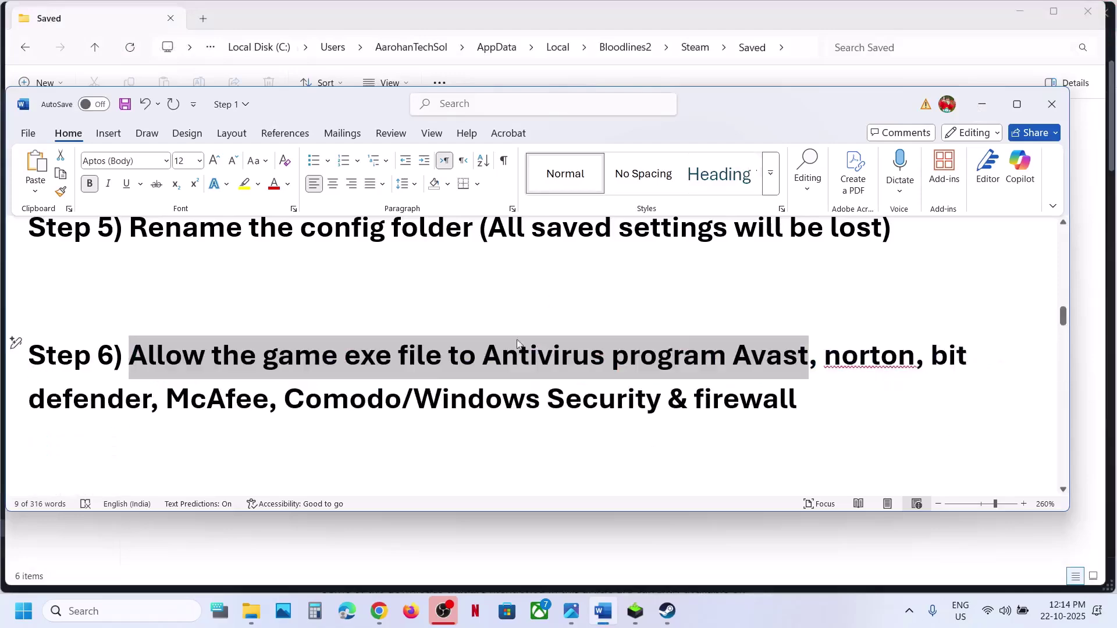
Review Step 6's antivirus list, then follow Step 7's NVIDIA driver download link
{"action": "scroll", "coordinate": [512, 348], "scroll_direction": "down", "scroll_amount": 4}
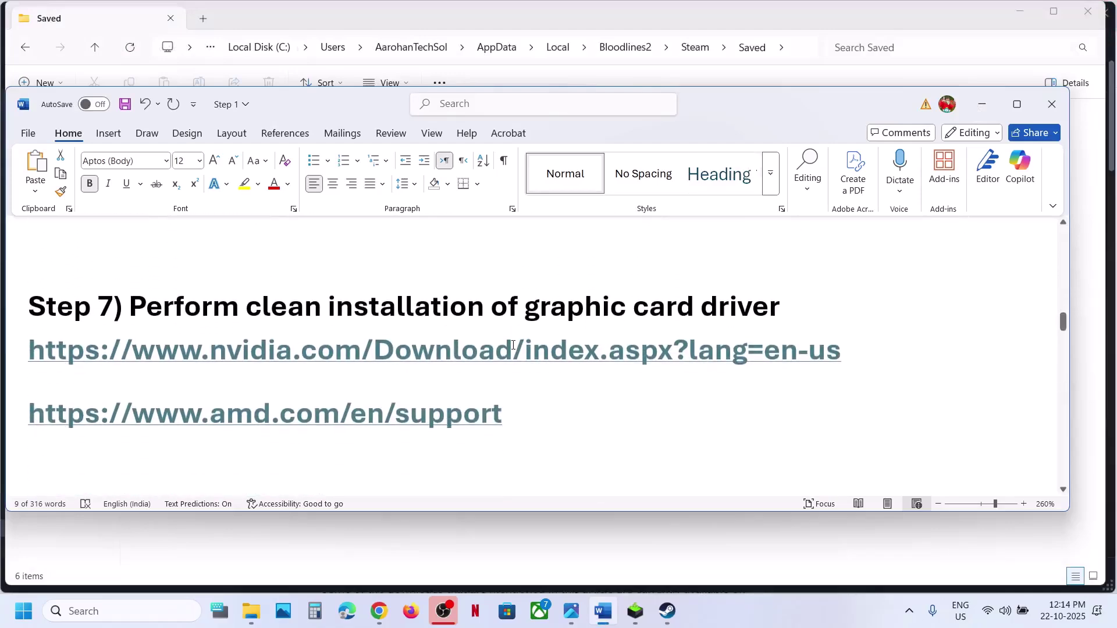
{"action": "scroll", "coordinate": [512, 348], "scroll_direction": "up", "scroll_amount": 3}
{"action": "scroll", "coordinate": [512, 348], "scroll_direction": "up", "scroll_amount": 1}
{"action": "left_click", "coordinate": [359, 361]}
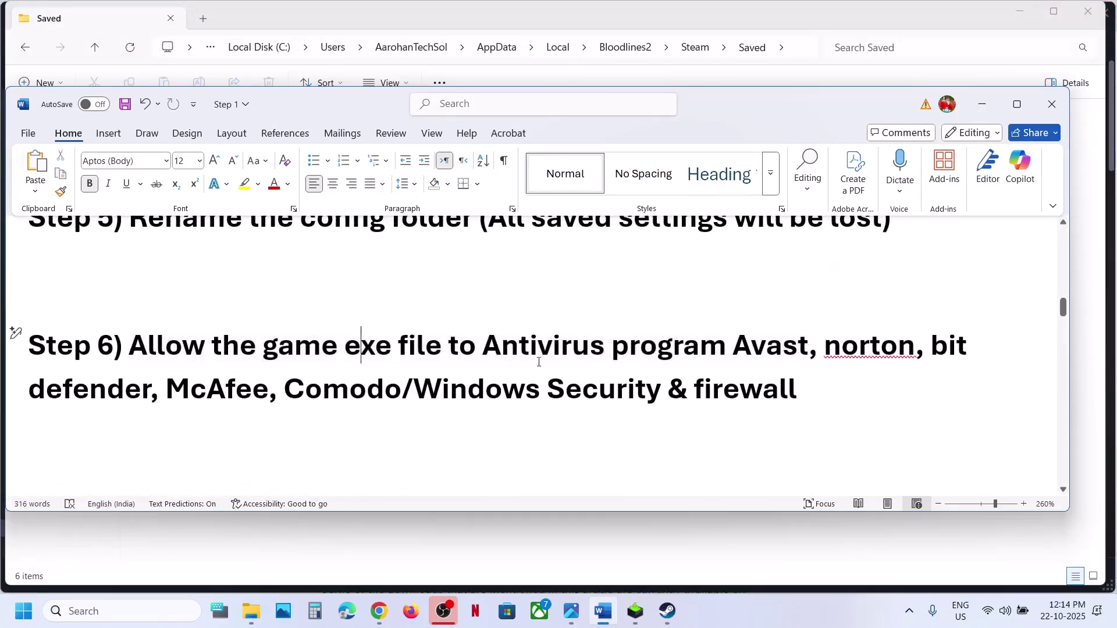
{"action": "left_click_drag", "start_coordinate": [743, 344], "coordinate": [401, 396]}
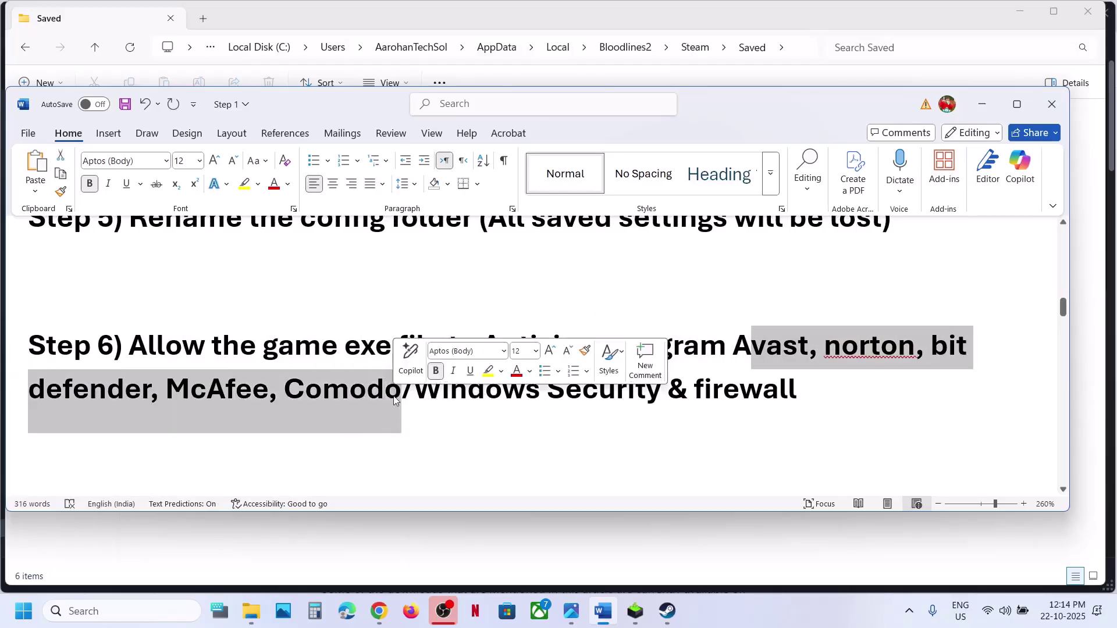
{"action": "scroll", "coordinate": [394, 396], "scroll_direction": "down", "scroll_amount": 2}
{"action": "scroll", "coordinate": [394, 396], "scroll_direction": "down", "scroll_amount": 1}
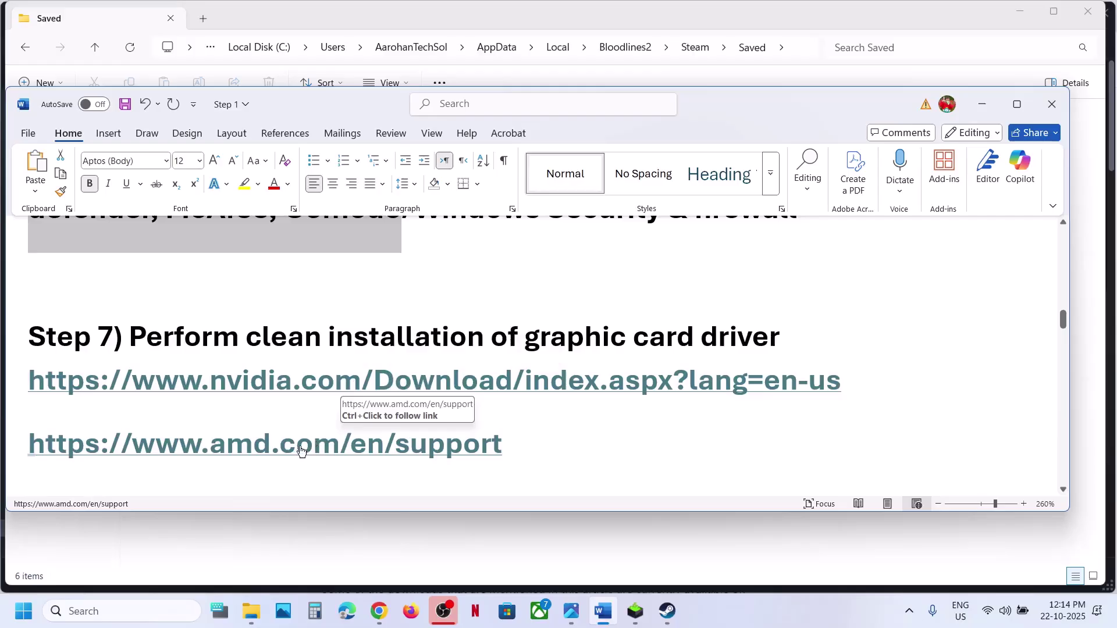
{"action": "left_click", "coordinate": [314, 379], "text": "ctrl"}
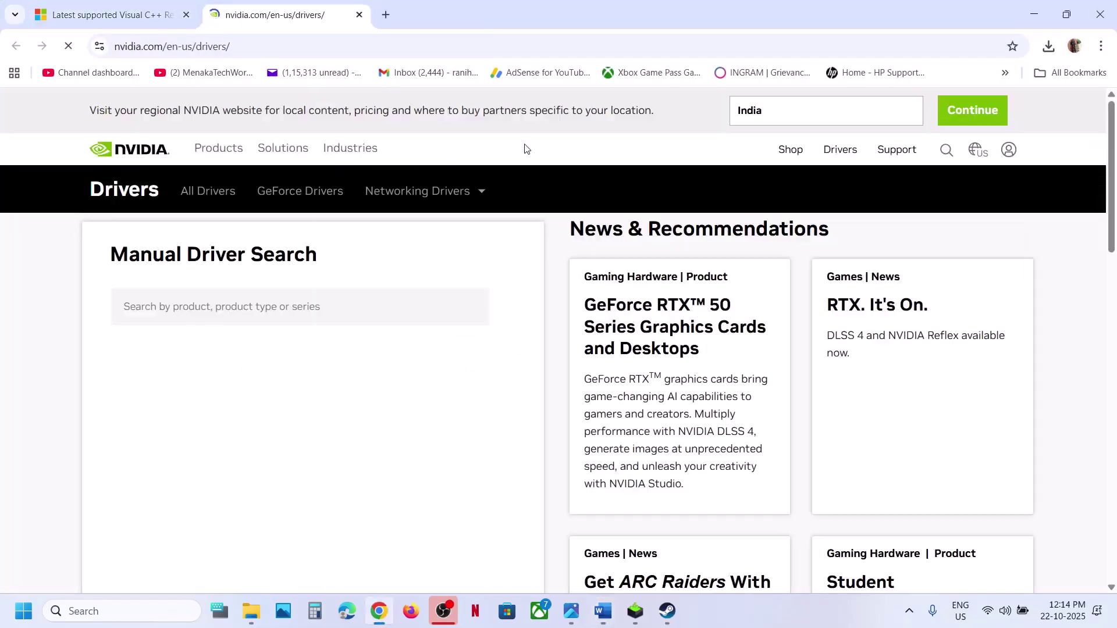
Search drivers for the RTX 3050 Laptop GPU on Windows 11 and open the Game Ready Driver 581.57 page
{"action": "scroll", "coordinate": [429, 299], "scroll_direction": "down", "scroll_amount": 5}
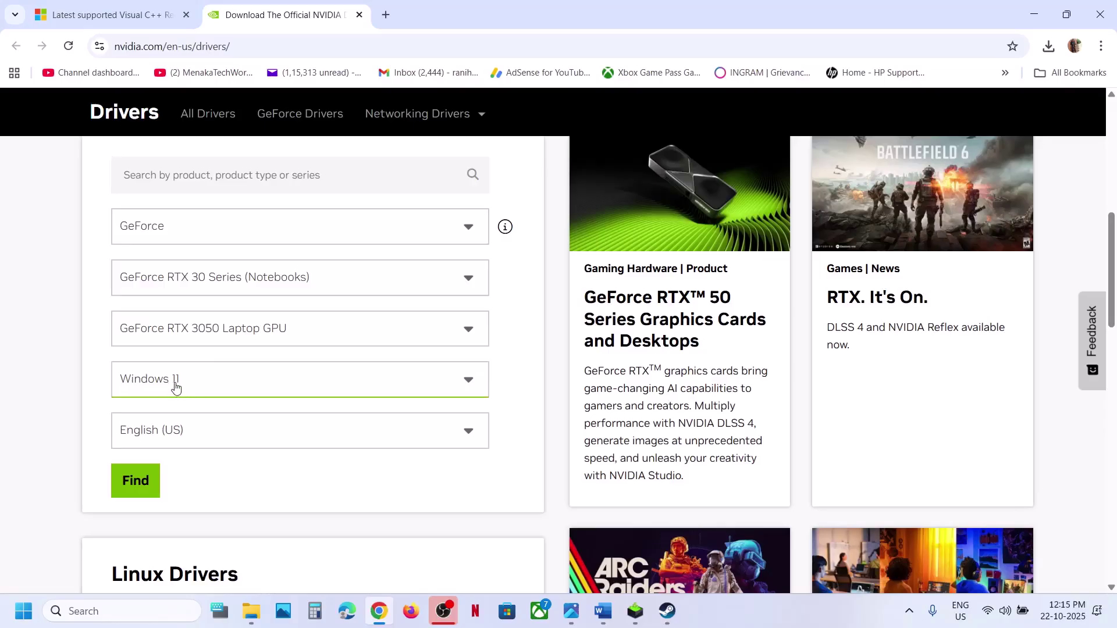
{"action": "left_click", "coordinate": [148, 481]}
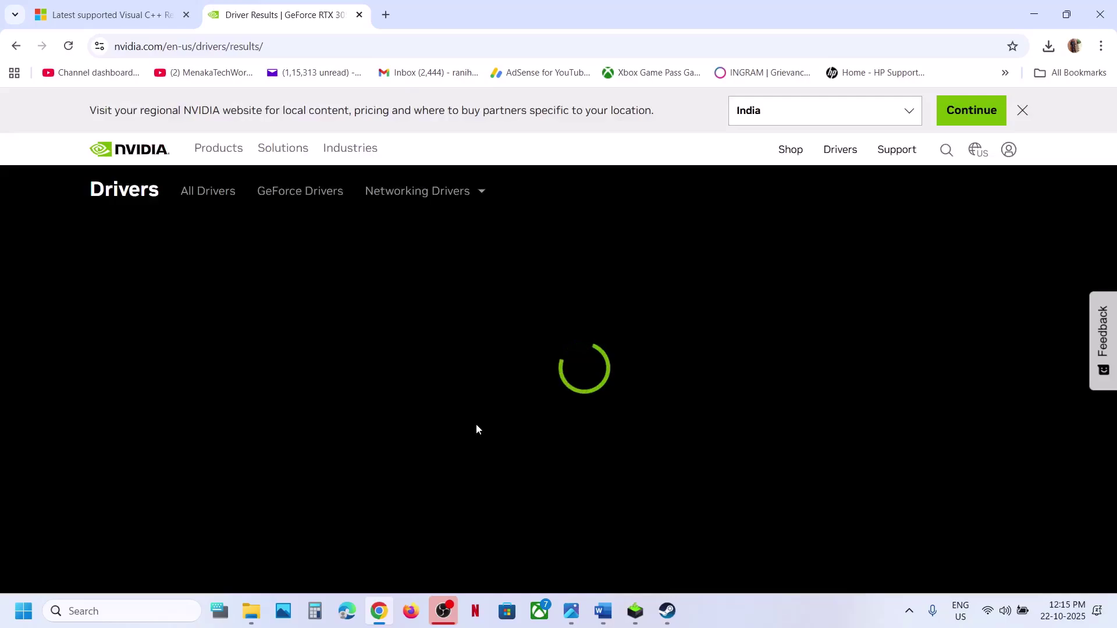
{"action": "scroll", "coordinate": [476, 425], "scroll_direction": "down", "scroll_amount": 3}
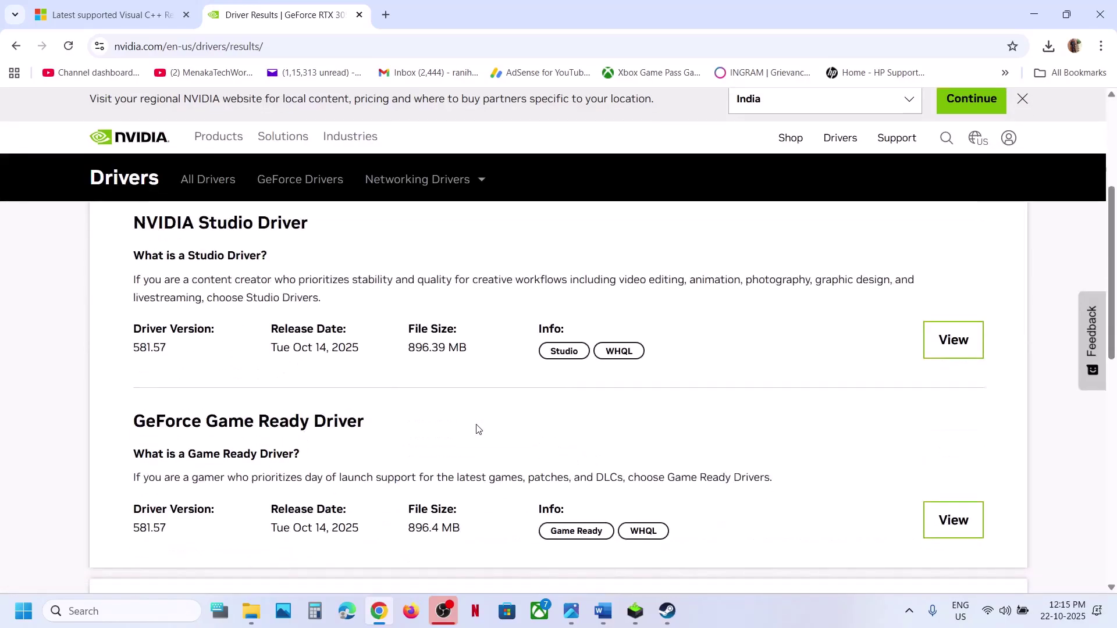
{"action": "left_click_drag", "start_coordinate": [135, 357], "coordinate": [858, 495]}
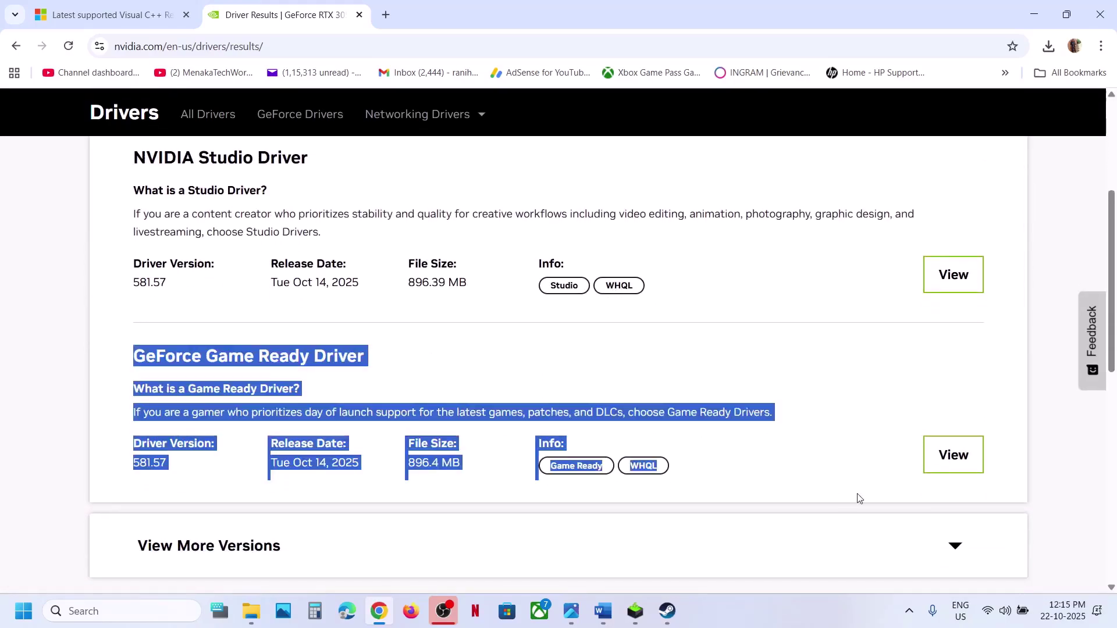
{"action": "left_click", "coordinate": [871, 459]}
{"action": "left_click", "coordinate": [974, 455]}
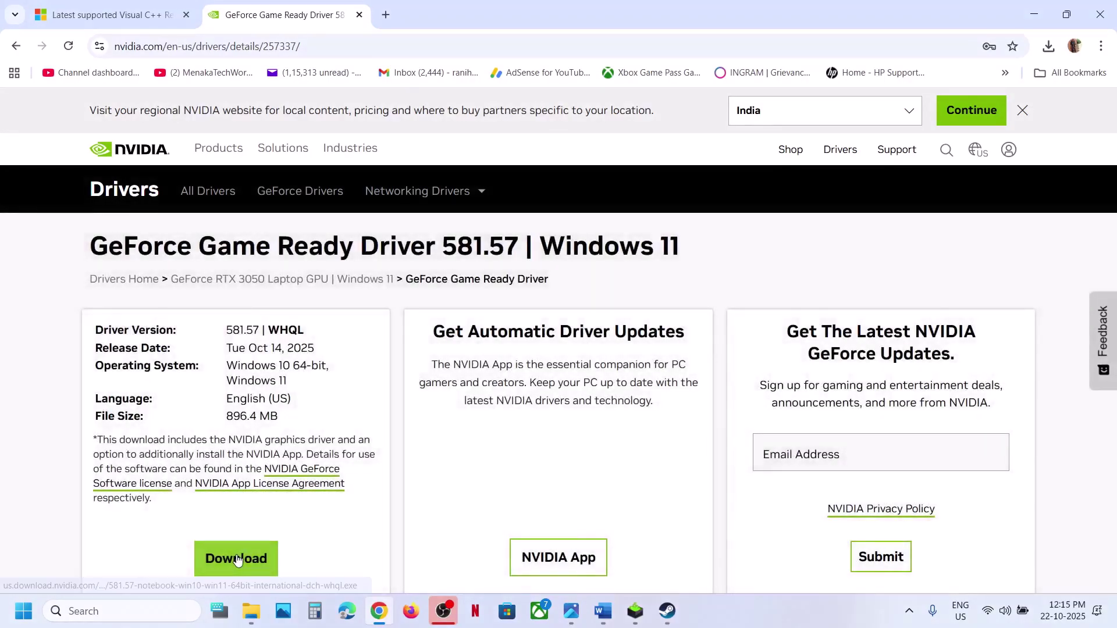
Download driver 581.57 and bring its NVIDIA installer to the front
{"action": "left_click", "coordinate": [237, 560]}
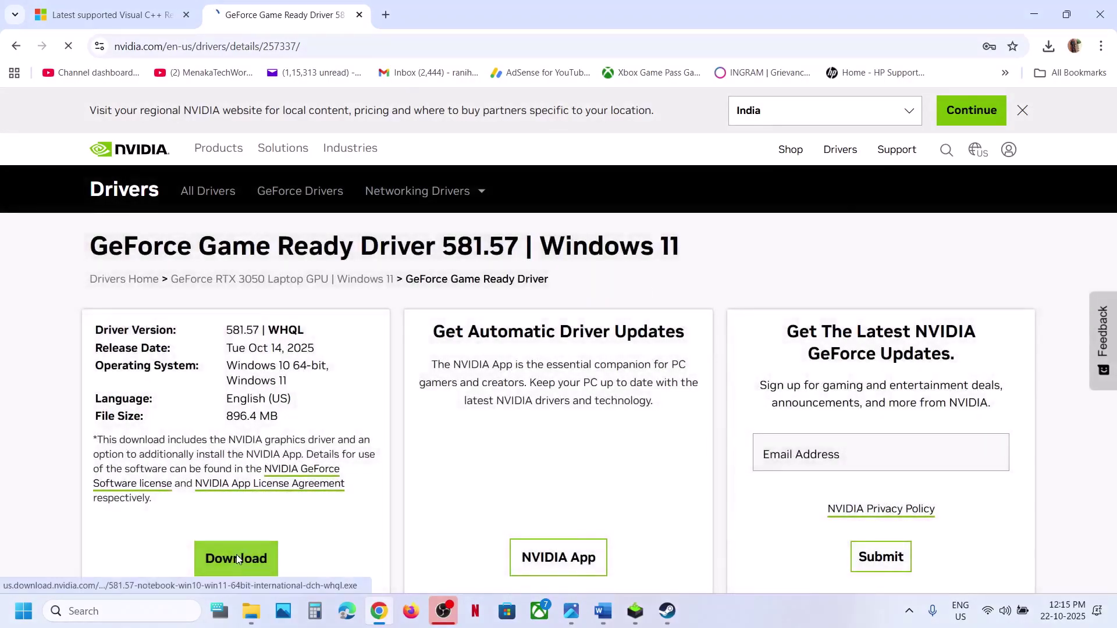
{"action": "left_click", "coordinate": [1049, 50]}
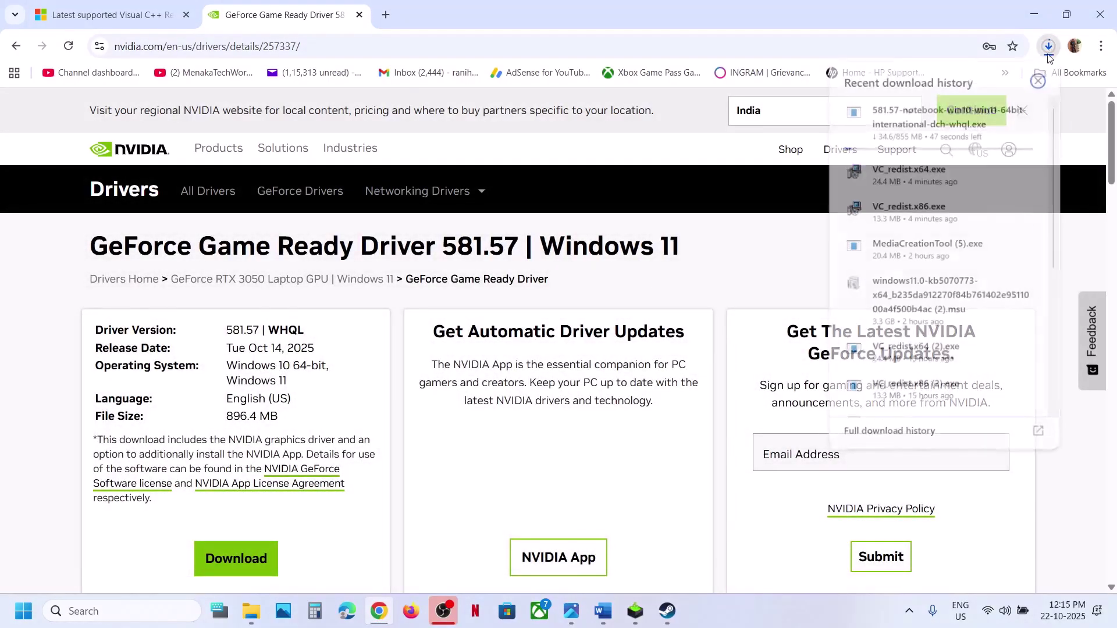
{"action": "left_click", "coordinate": [635, 611]}
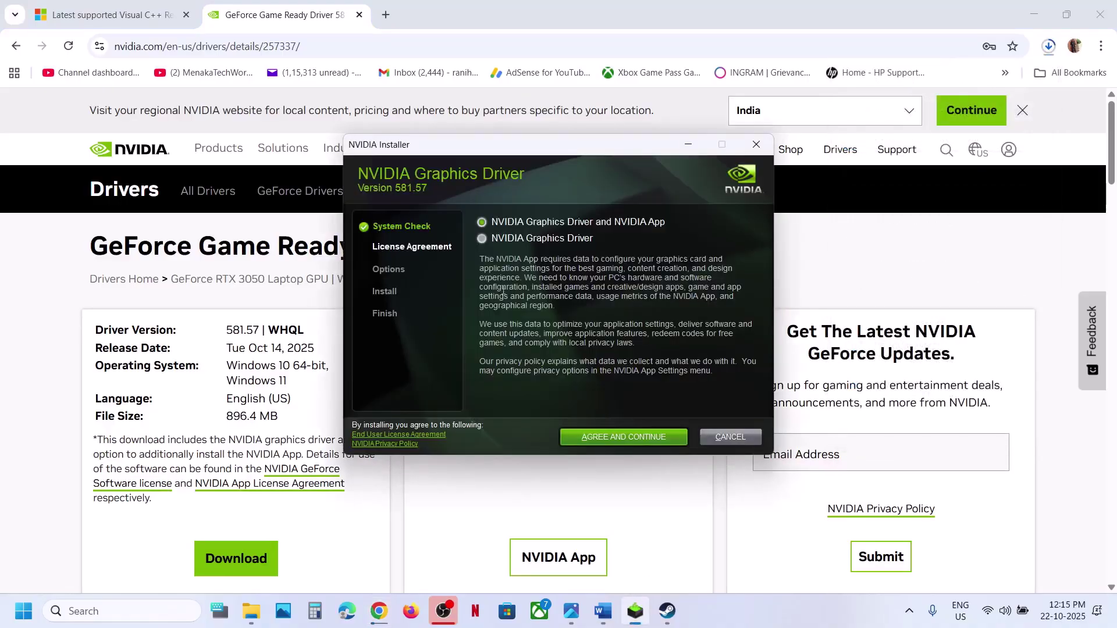
Agree to the NVIDIA licence and choose a Custom (Advanced) install, keeping clean installation ticked
{"action": "left_click", "coordinate": [600, 436]}
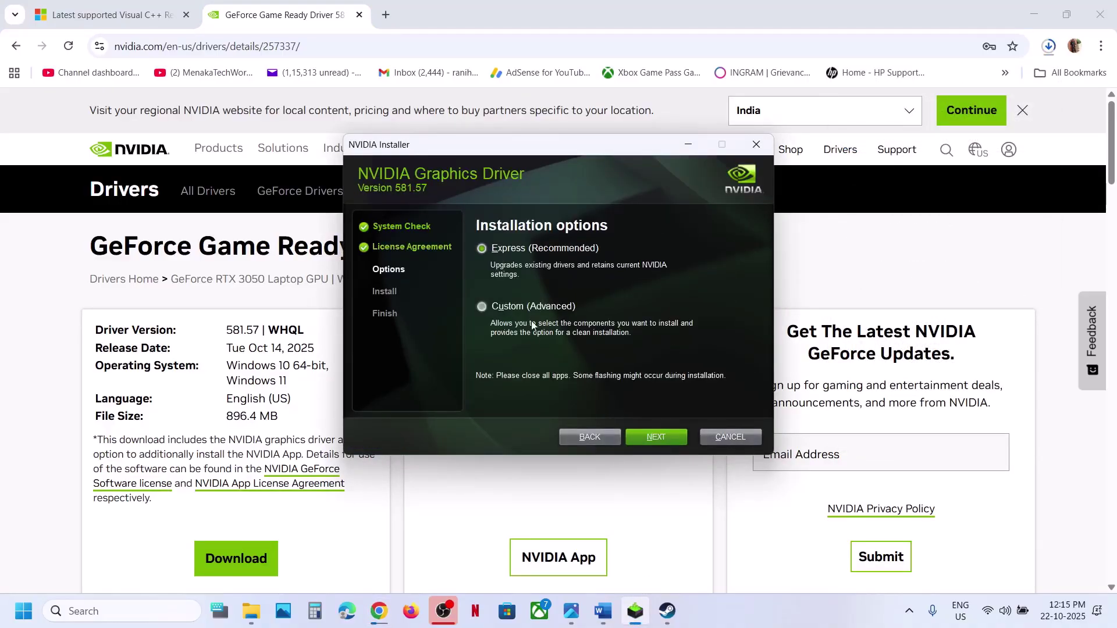
{"action": "left_click", "coordinate": [483, 307]}
{"action": "left_click", "coordinate": [665, 433]}
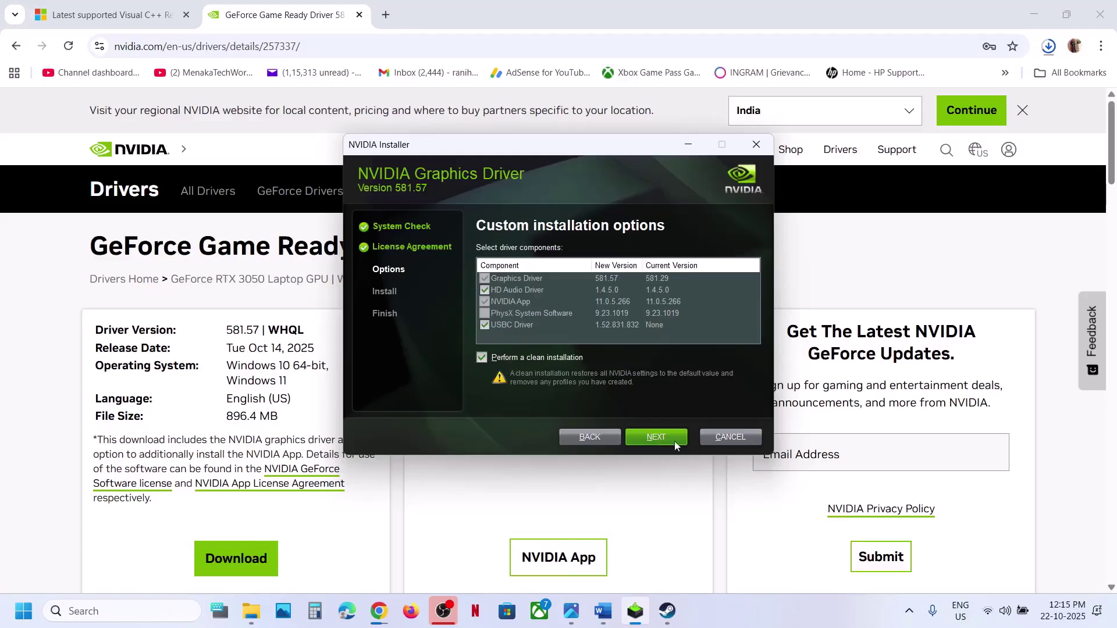
Leave the installer and bring up the Start menu's shutdown and restart options
{"action": "left_click", "coordinate": [428, 550]}
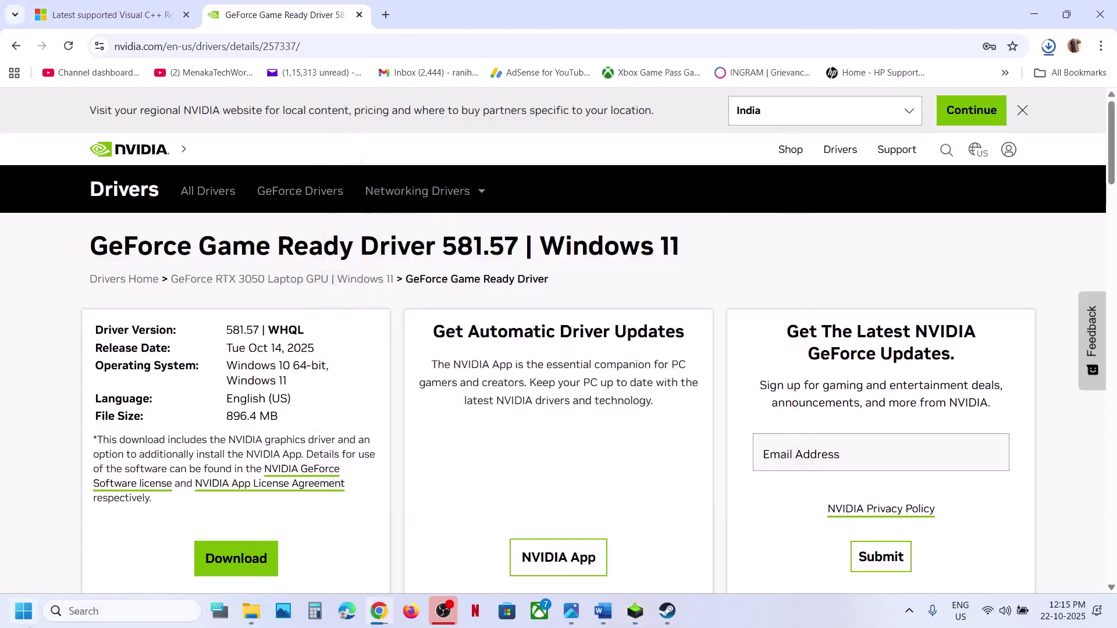
{"action": "left_click", "coordinate": [25, 612]}
{"action": "left_click", "coordinate": [420, 562]}
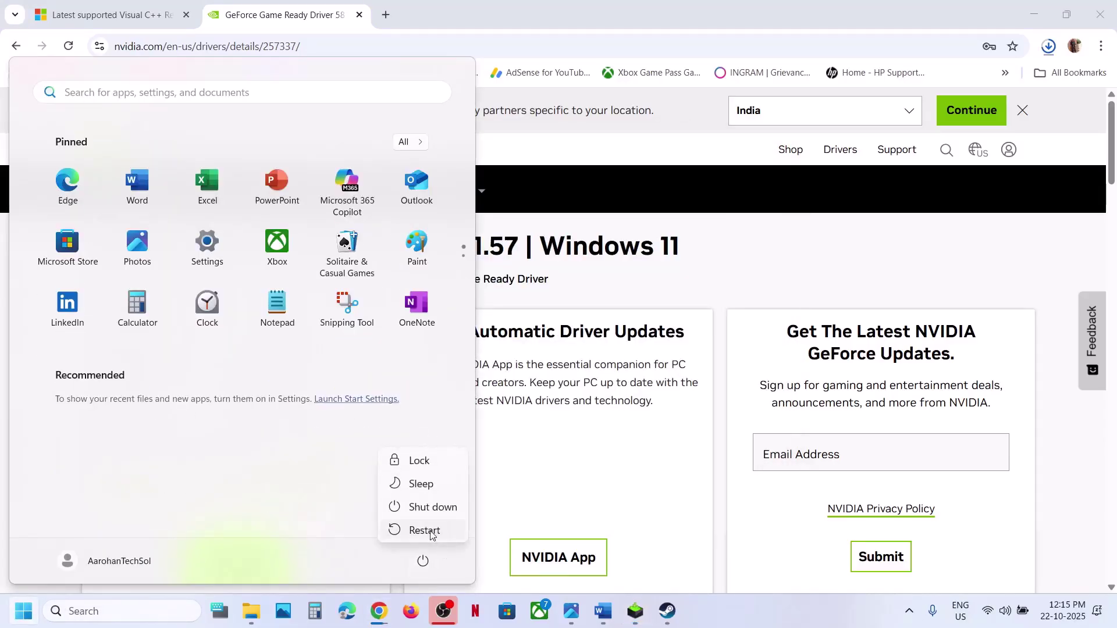
Bring the Word notes forward, scroll to Step 8 and select the word 'graphics'
{"action": "left_click", "coordinate": [668, 611]}
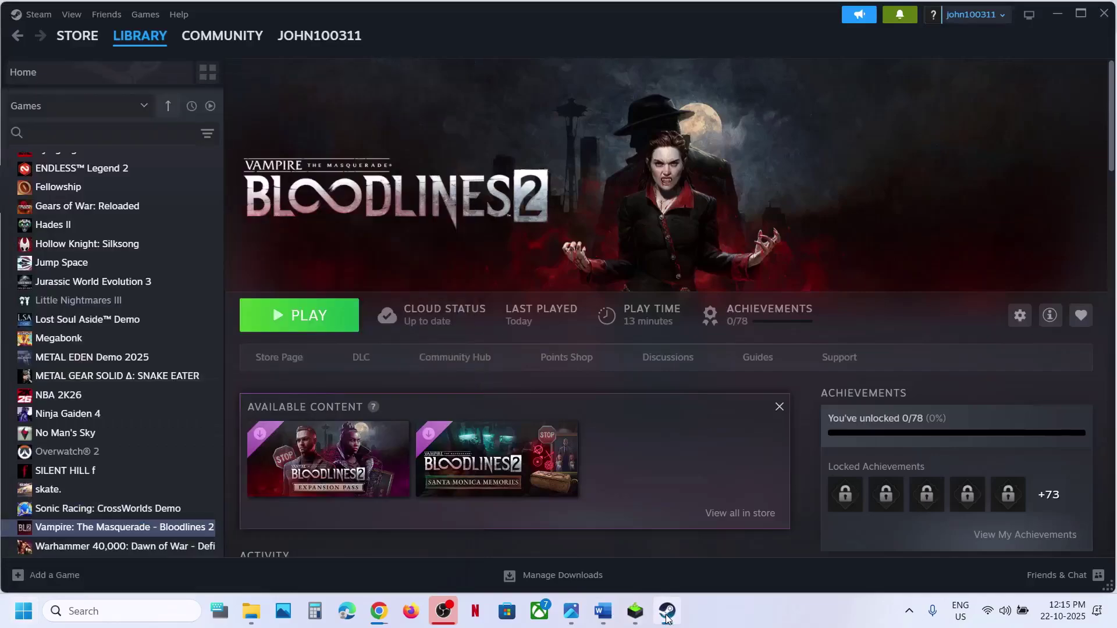
{"action": "left_click", "coordinate": [603, 612]}
{"action": "scroll", "coordinate": [316, 371], "scroll_direction": "down", "scroll_amount": 4}
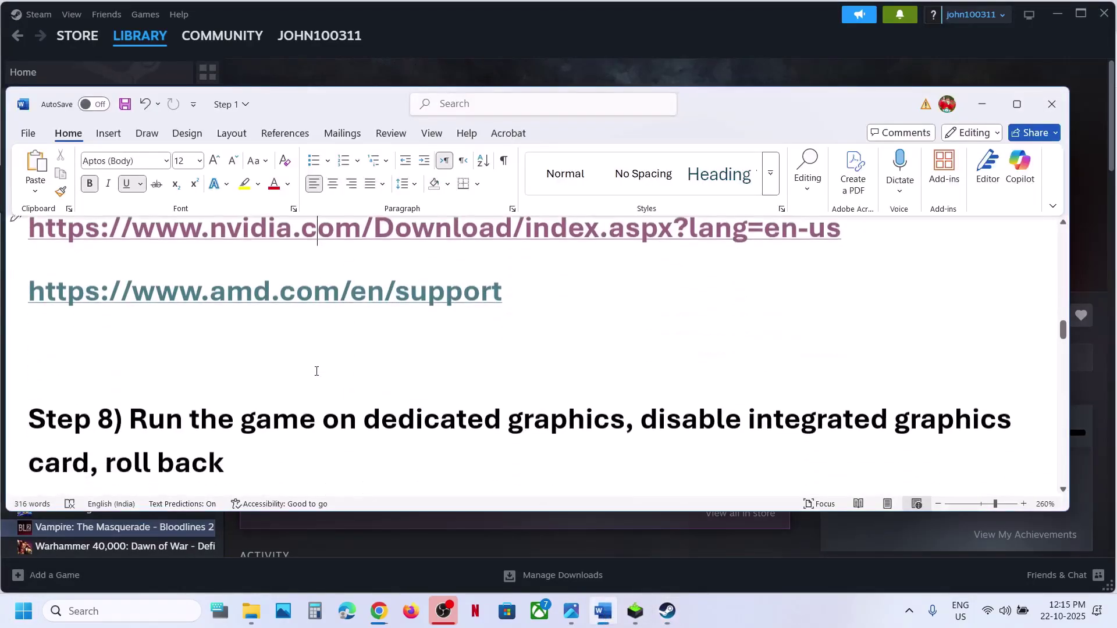
{"action": "double_click", "coordinate": [562, 348]}
{"action": "key", "text": "ctrl+c"}
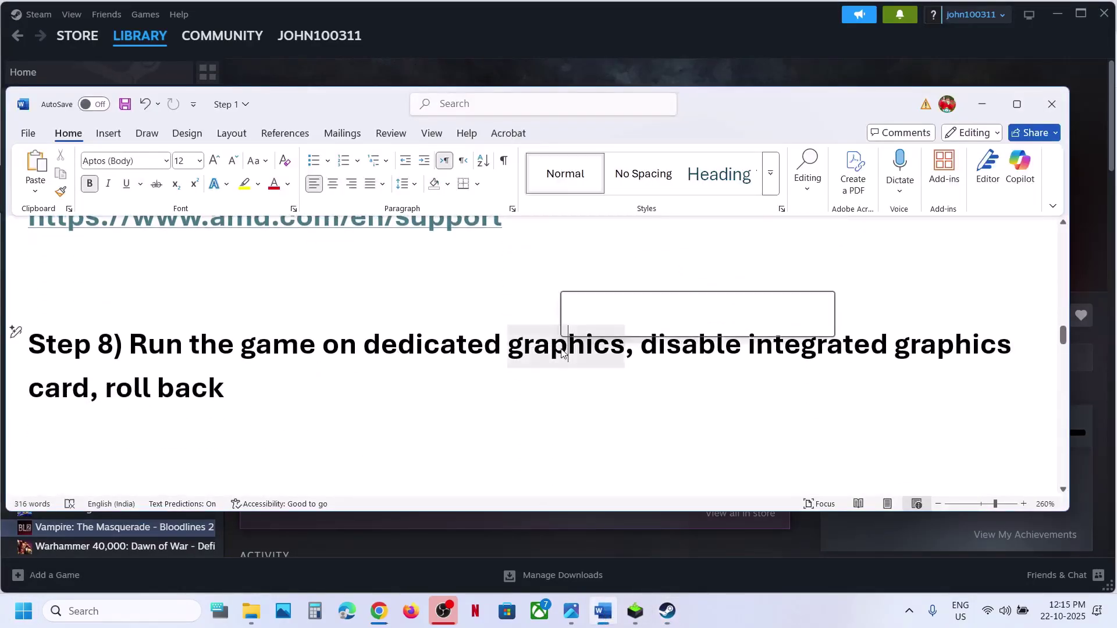
Search Windows for 'graphics' and open the Graphics settings page
{"action": "left_click", "coordinate": [128, 620]}
{"action": "key", "text": "ctrl+v"}
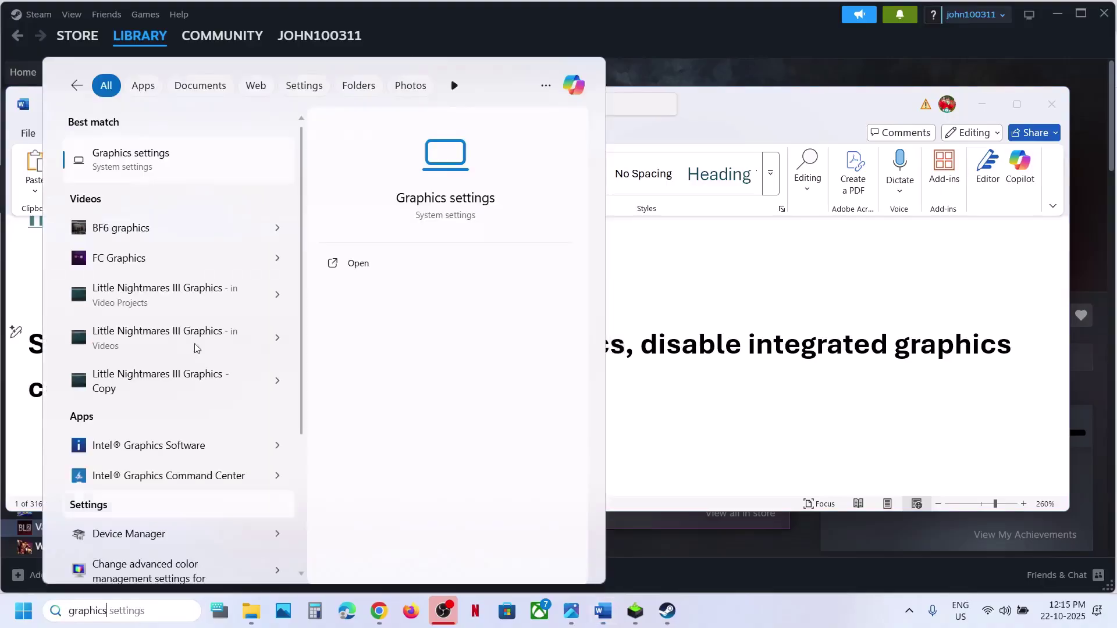
{"action": "left_click", "coordinate": [150, 176]}
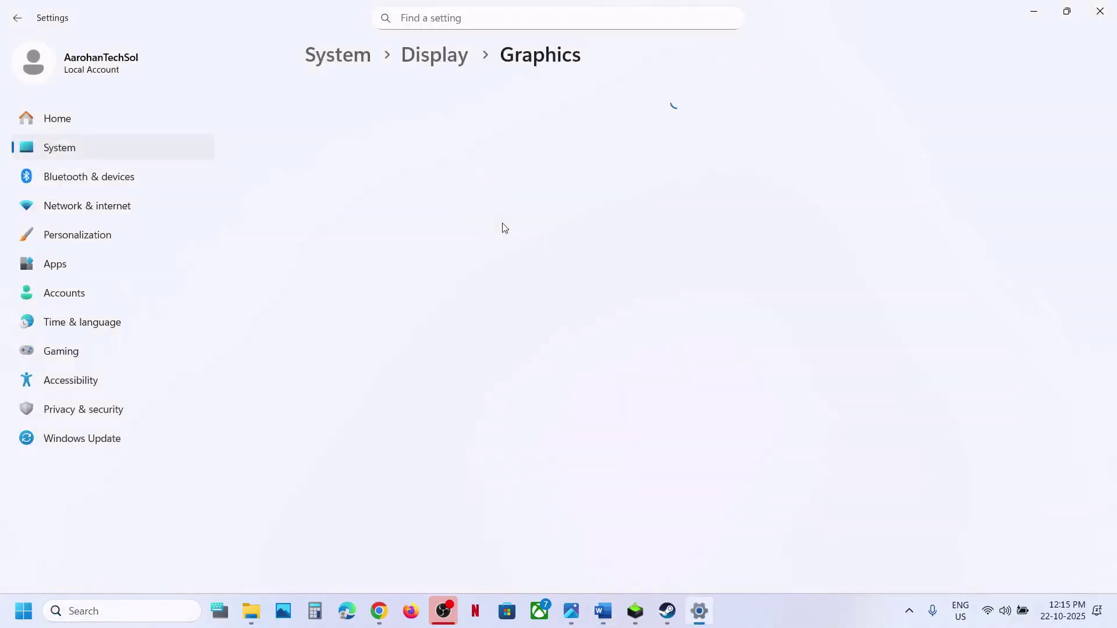
Add the Bloodlines2 application from the Bloodlines 2 game folder as a desktop app
{"action": "left_click", "coordinate": [807, 402]}
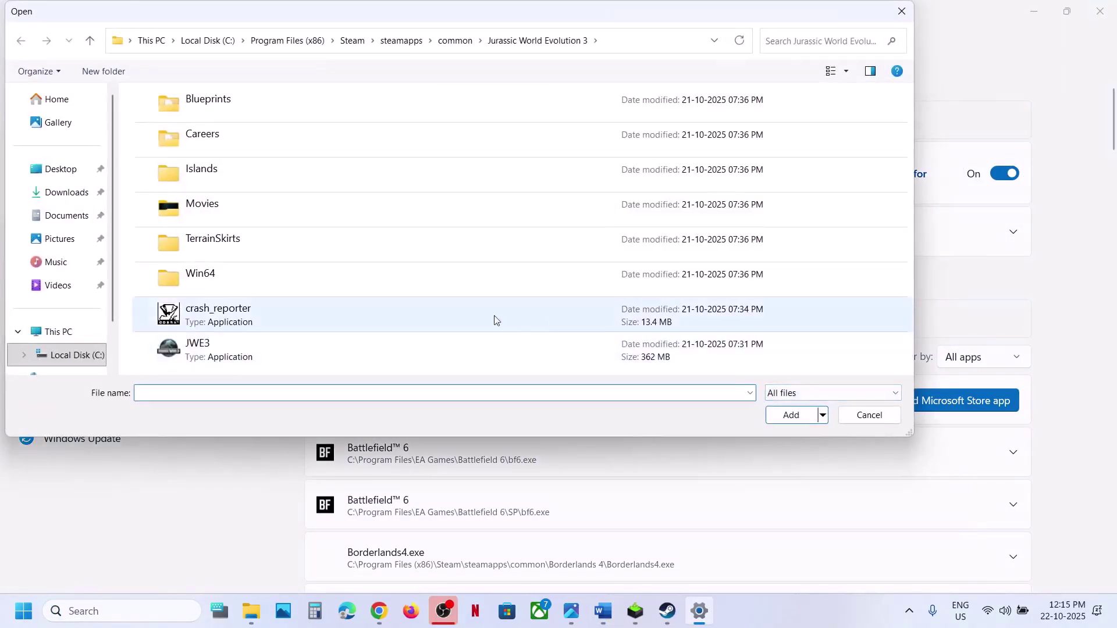
{"action": "left_click", "coordinate": [451, 40]}
{"action": "double_click", "coordinate": [175, 115]}
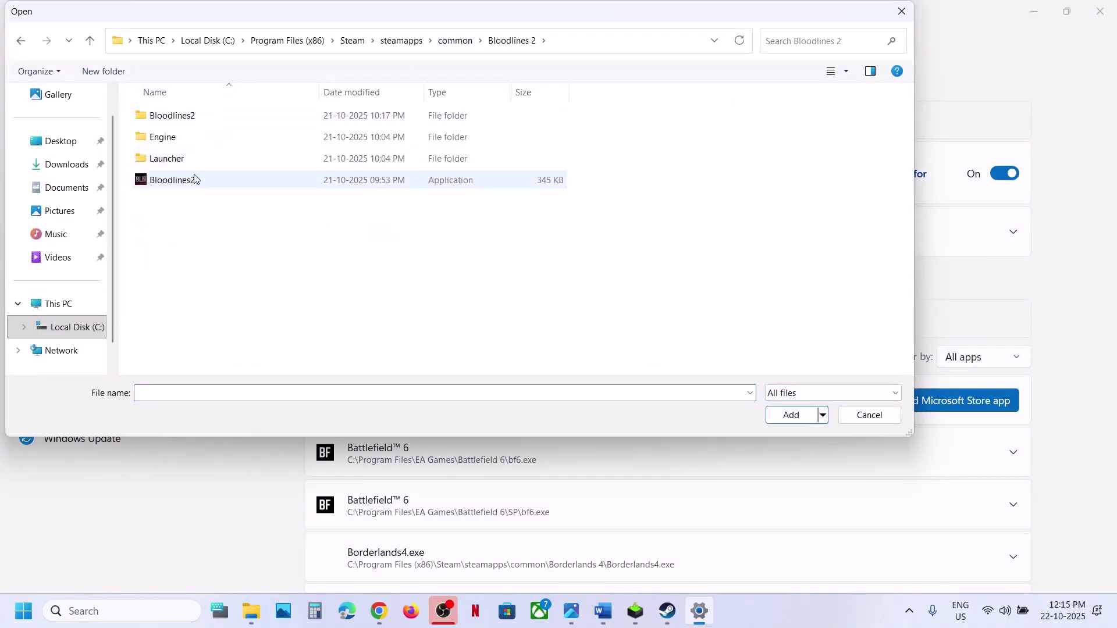
{"action": "left_click", "coordinate": [186, 181]}
{"action": "left_click", "coordinate": [790, 415]}
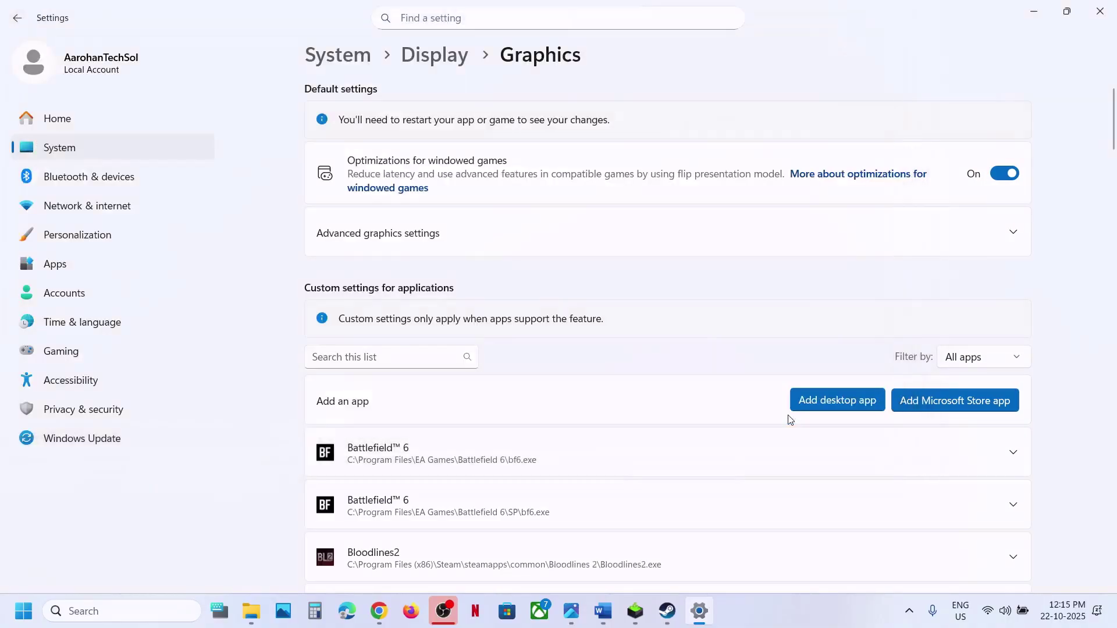
Set Bloodlines2's GPU preference to High Performance (NVIDIA GeForce RTX 3050 Laptop GPU)
{"action": "scroll", "coordinate": [490, 432], "scroll_direction": "down", "scroll_amount": 3}
{"action": "left_click", "coordinate": [417, 393]}
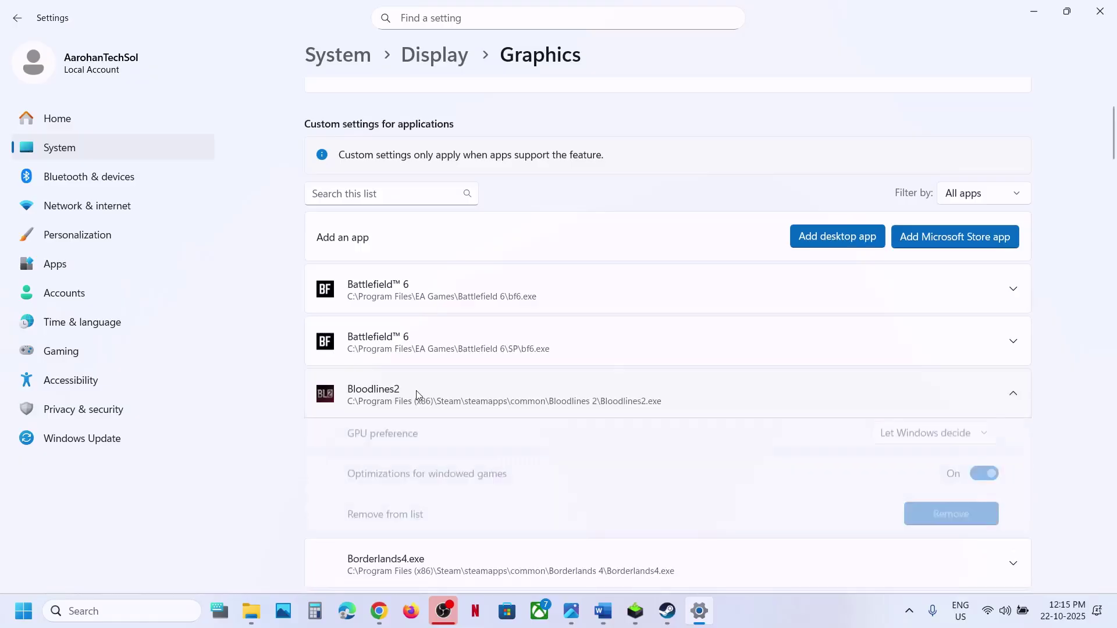
{"action": "left_click", "coordinate": [925, 438]}
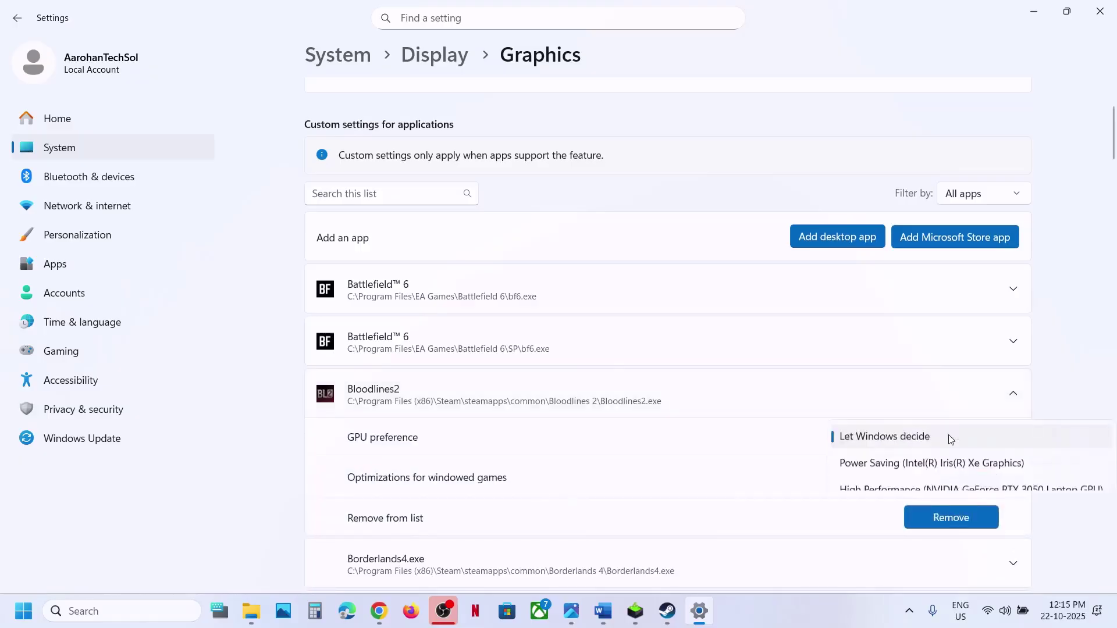
{"action": "left_click", "coordinate": [937, 494]}
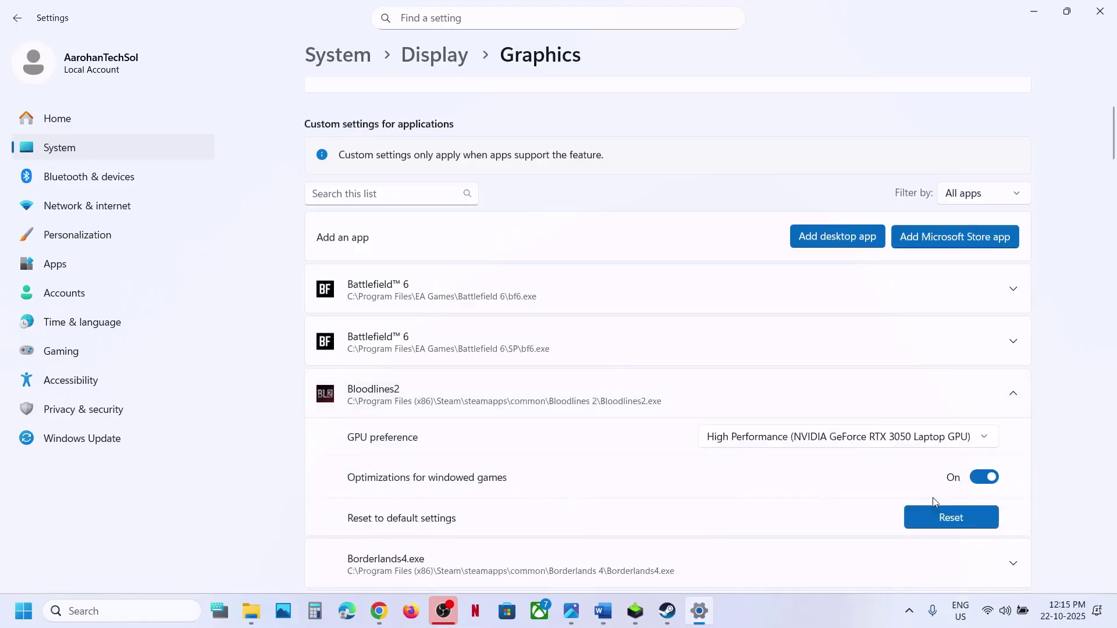
Add Bloodlines2\Binaries\Win64\Bloodlines2-Win64-Shipping as another desktop app
{"action": "left_click", "coordinate": [854, 239]}
{"action": "double_click", "coordinate": [196, 121]}
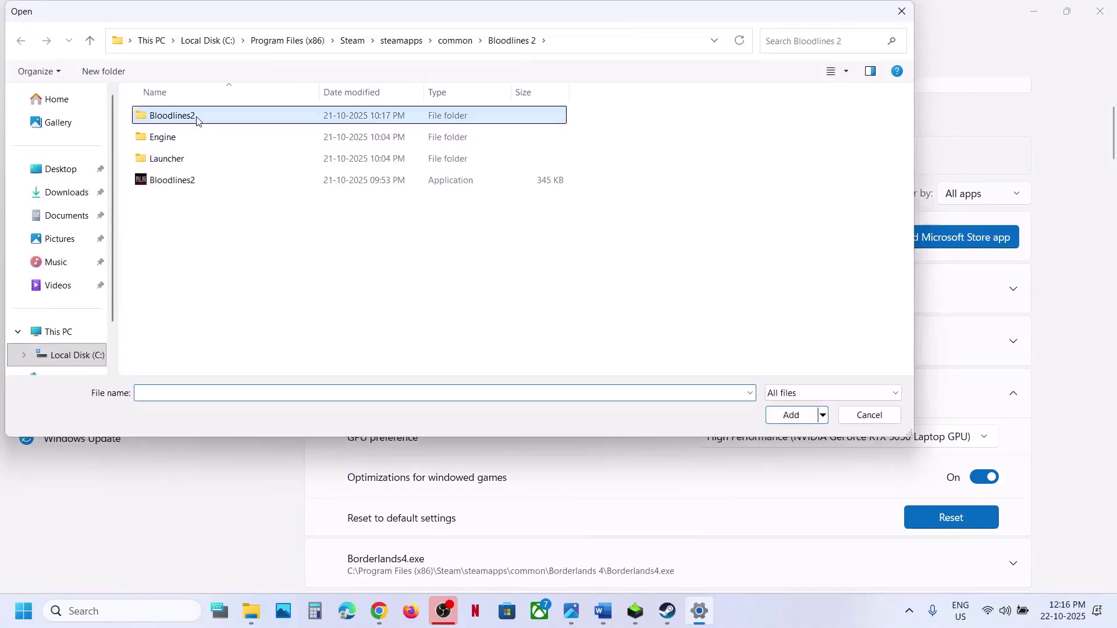
{"action": "double_click", "coordinate": [196, 121]}
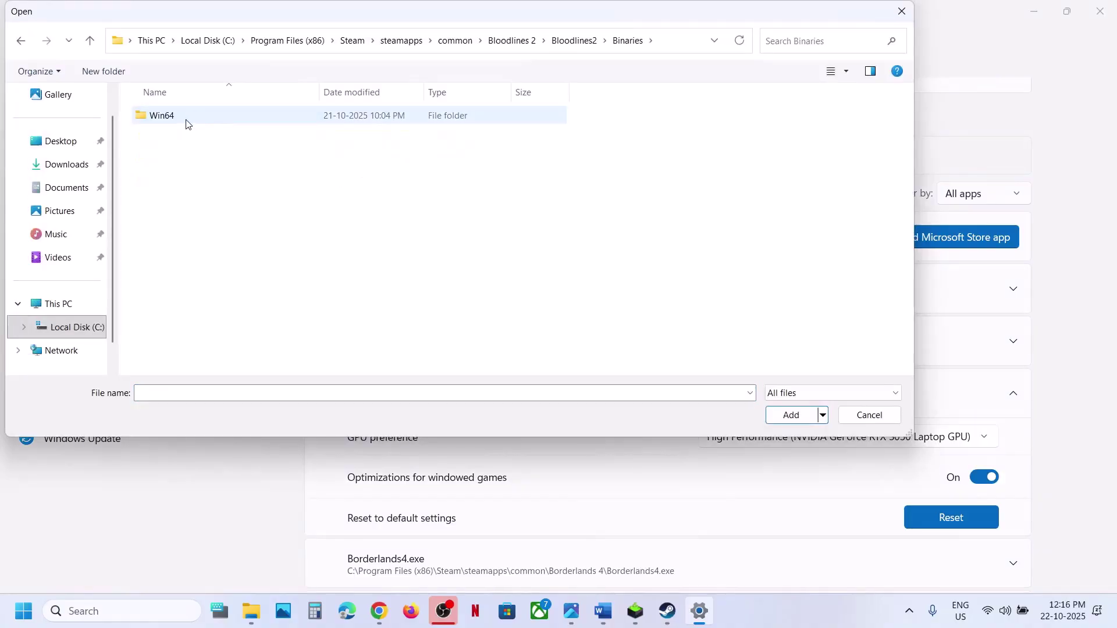
{"action": "double_click", "coordinate": [185, 120]}
{"action": "left_click", "coordinate": [209, 140]}
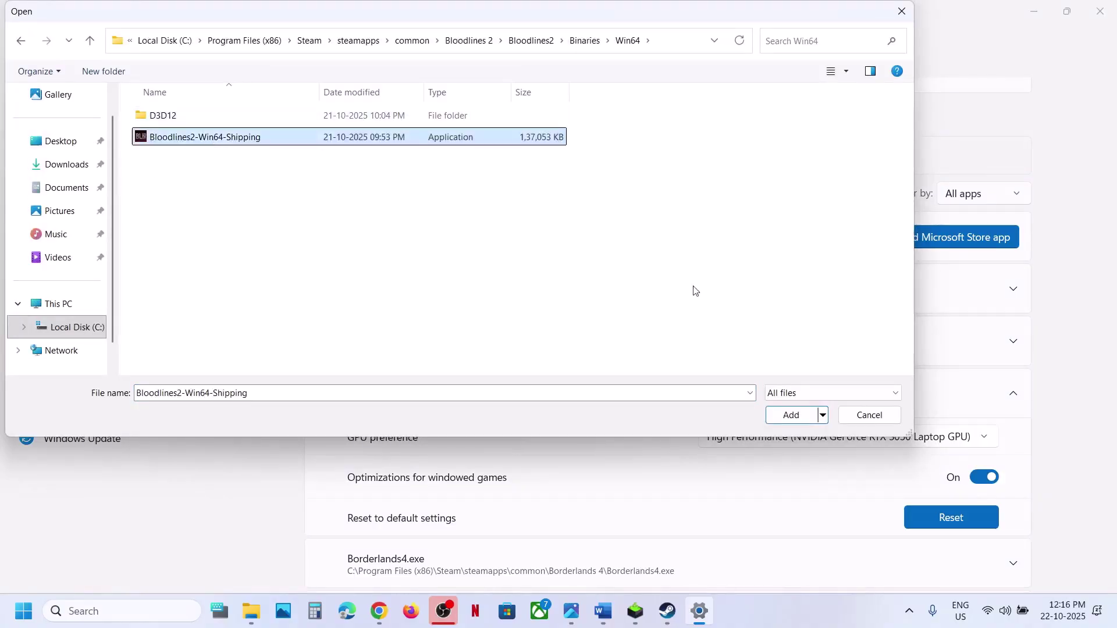
{"action": "left_click", "coordinate": [783, 415]}
{"action": "scroll", "coordinate": [522, 421], "scroll_direction": "down", "scroll_amount": 3}
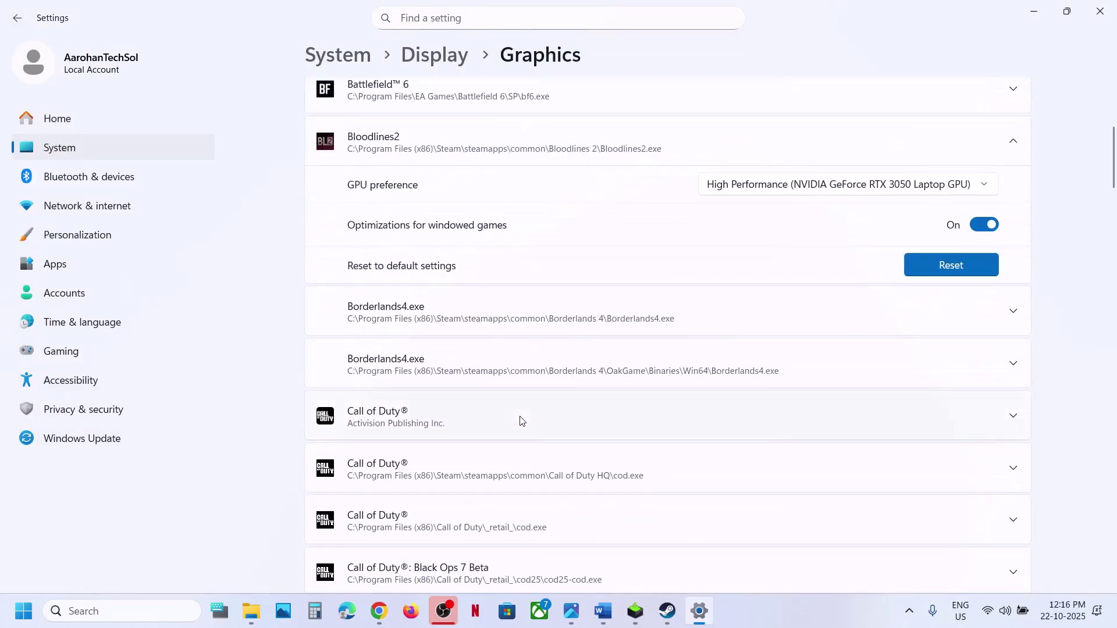
Set the Bloodlines 2 shipping executable's GPU preference to High Performance NVIDIA, then close Settings
{"action": "scroll", "coordinate": [503, 327], "scroll_direction": "down", "scroll_amount": 4}
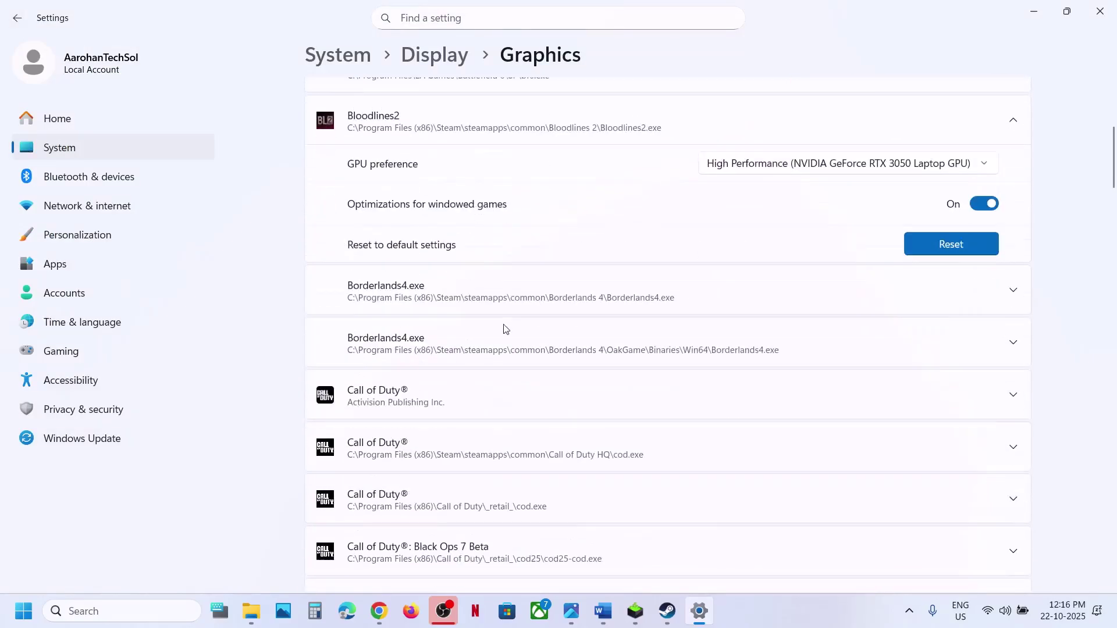
{"action": "scroll", "coordinate": [504, 329], "scroll_direction": "down", "scroll_amount": 15}
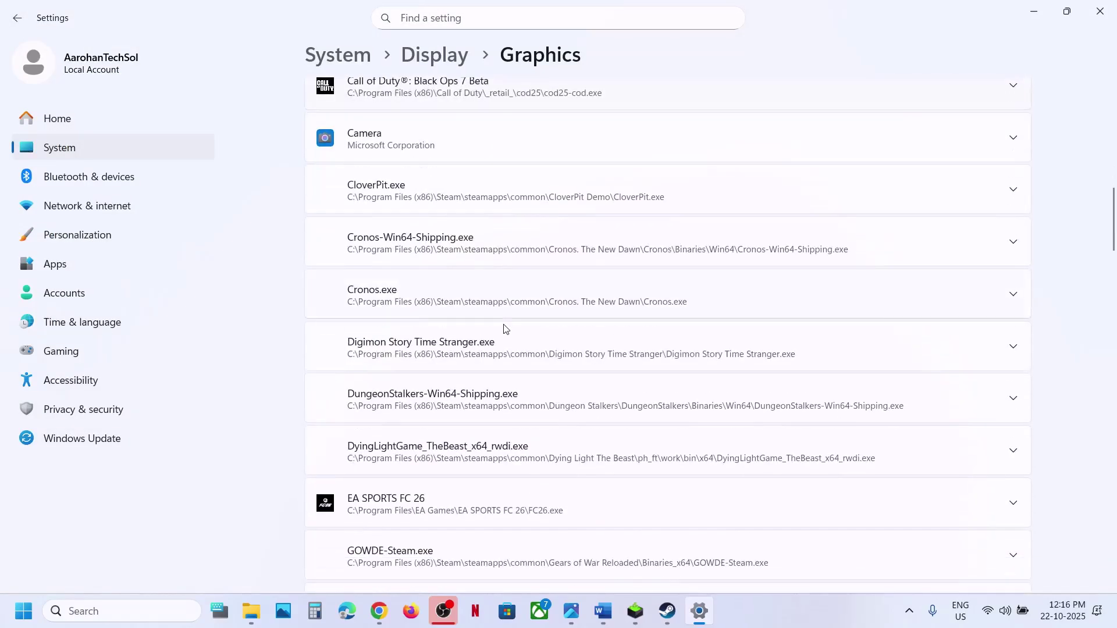
{"action": "scroll", "coordinate": [503, 328], "scroll_direction": "down", "scroll_amount": 14}
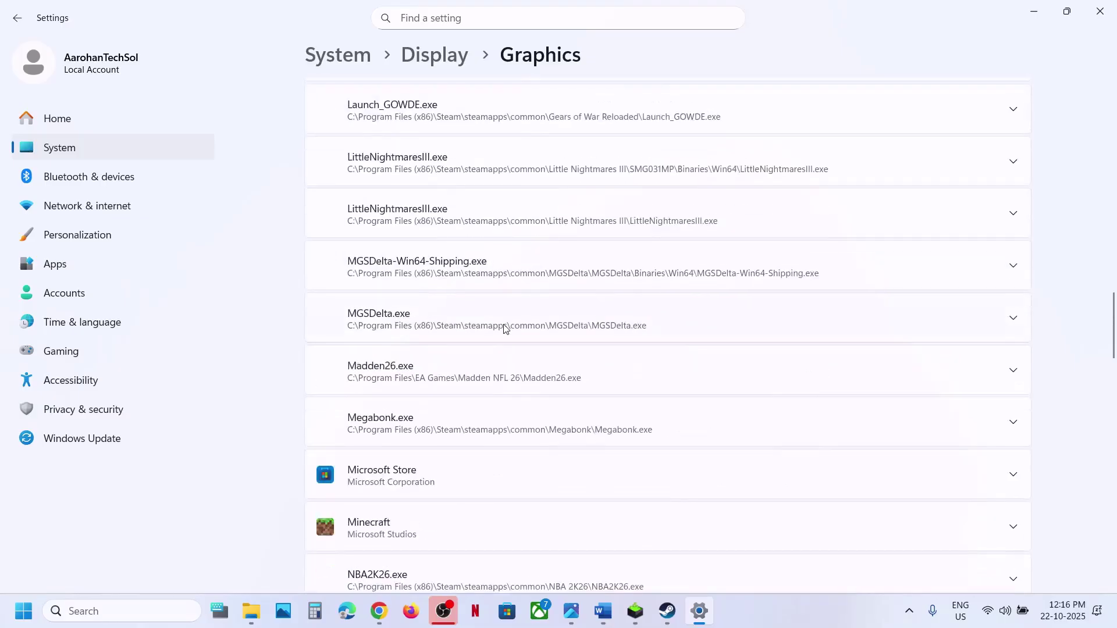
{"action": "scroll", "coordinate": [504, 329], "scroll_direction": "down", "scroll_amount": 5}
{"action": "scroll", "coordinate": [504, 328], "scroll_direction": "up", "scroll_amount": 4}
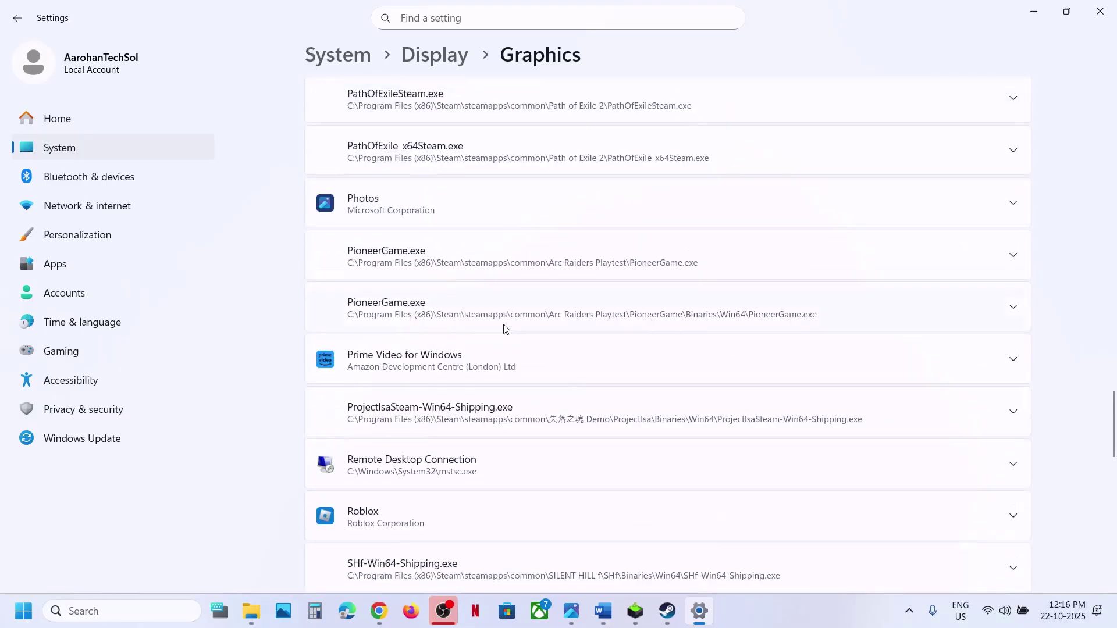
{"action": "scroll", "coordinate": [504, 329], "scroll_direction": "down", "scroll_amount": 12}
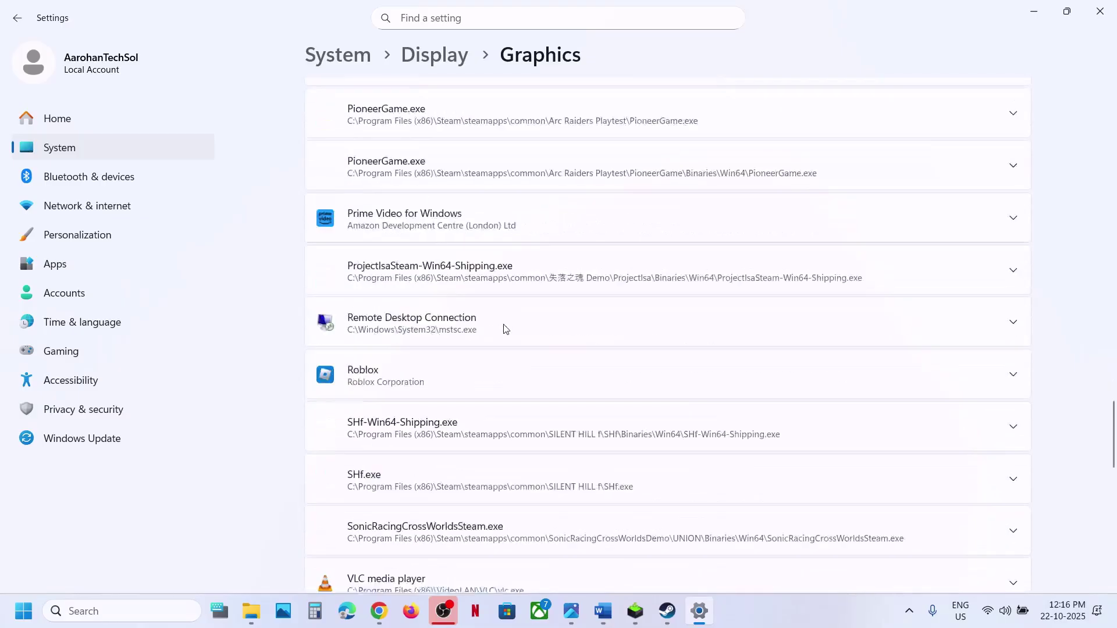
{"action": "left_click", "coordinate": [474, 331]}
{"action": "scroll", "coordinate": [475, 331], "scroll_direction": "up", "scroll_amount": 1}
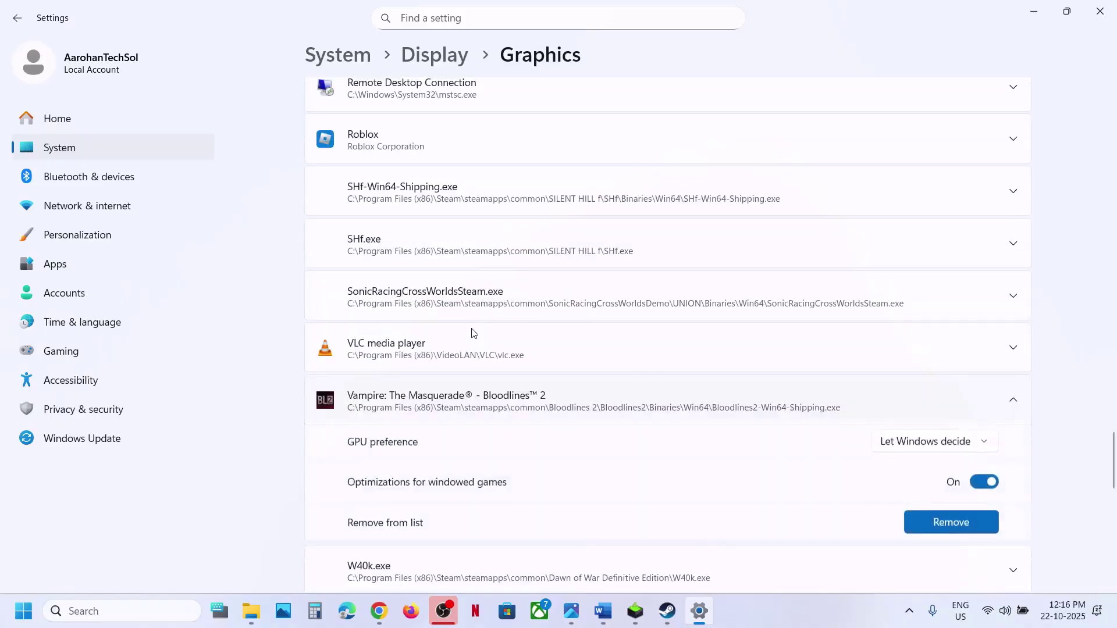
{"action": "left_click", "coordinate": [929, 420]}
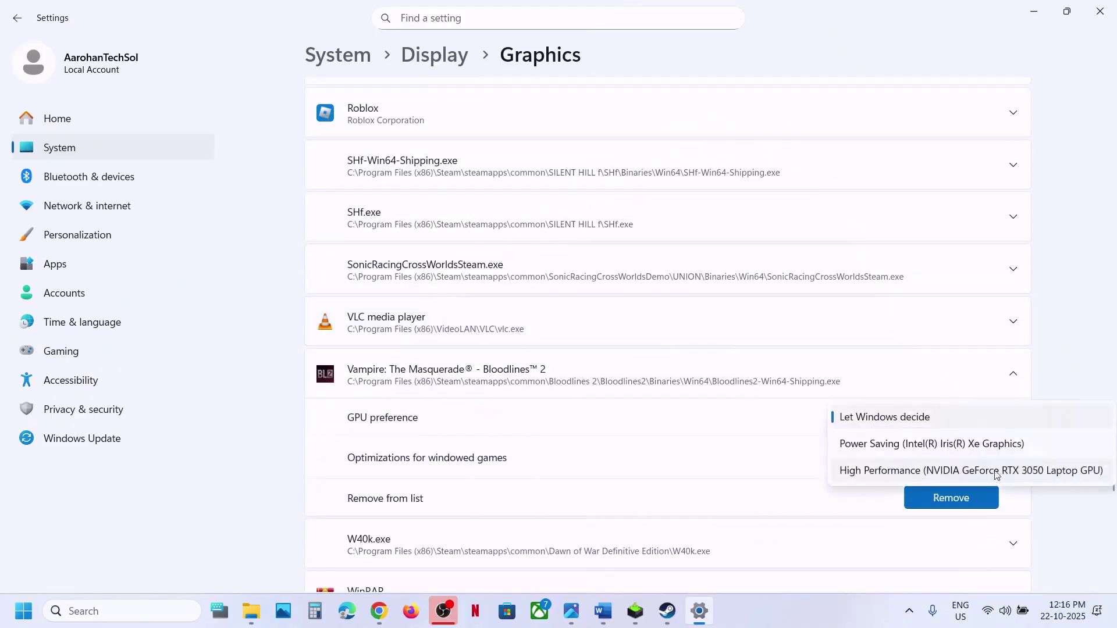
{"action": "left_click", "coordinate": [968, 476]}
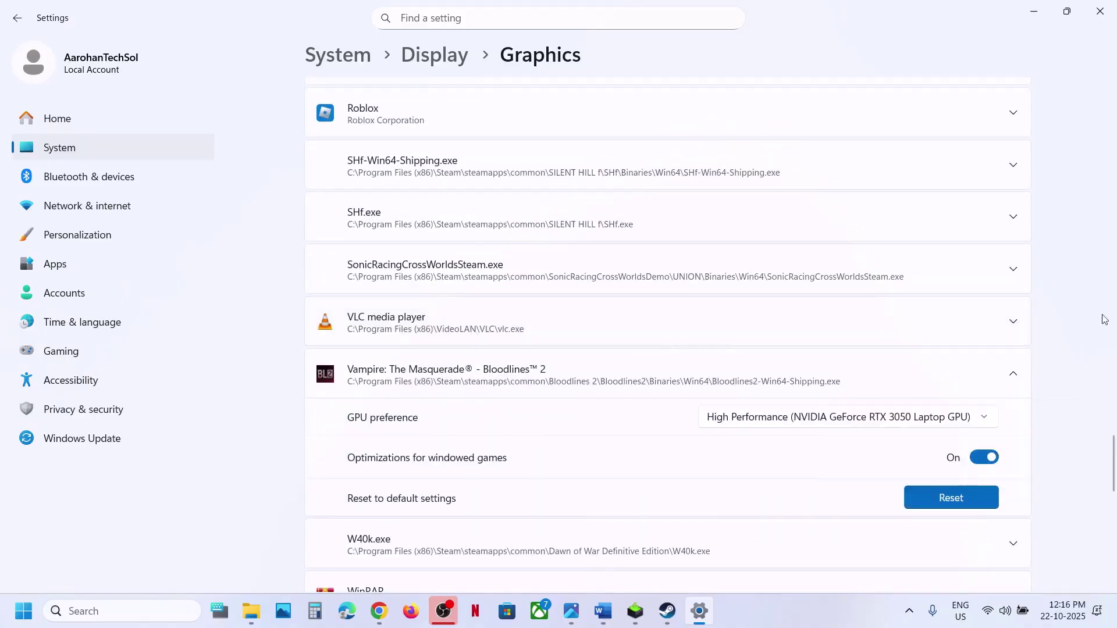
{"action": "left_click", "coordinate": [1101, 11]}
Select 'disable integrated graphics' in Step 8 and open Device Manager from the Start quick menu
{"action": "scroll", "coordinate": [391, 362], "scroll_direction": "down", "scroll_amount": 1}
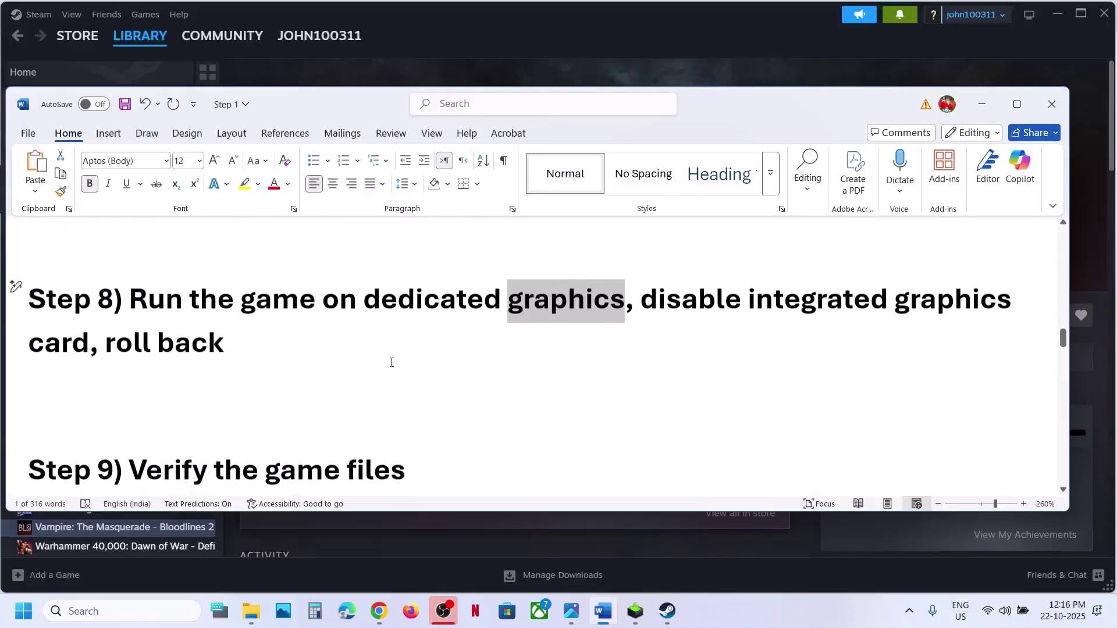
{"action": "left_click_drag", "start_coordinate": [685, 296], "coordinate": [1012, 299]}
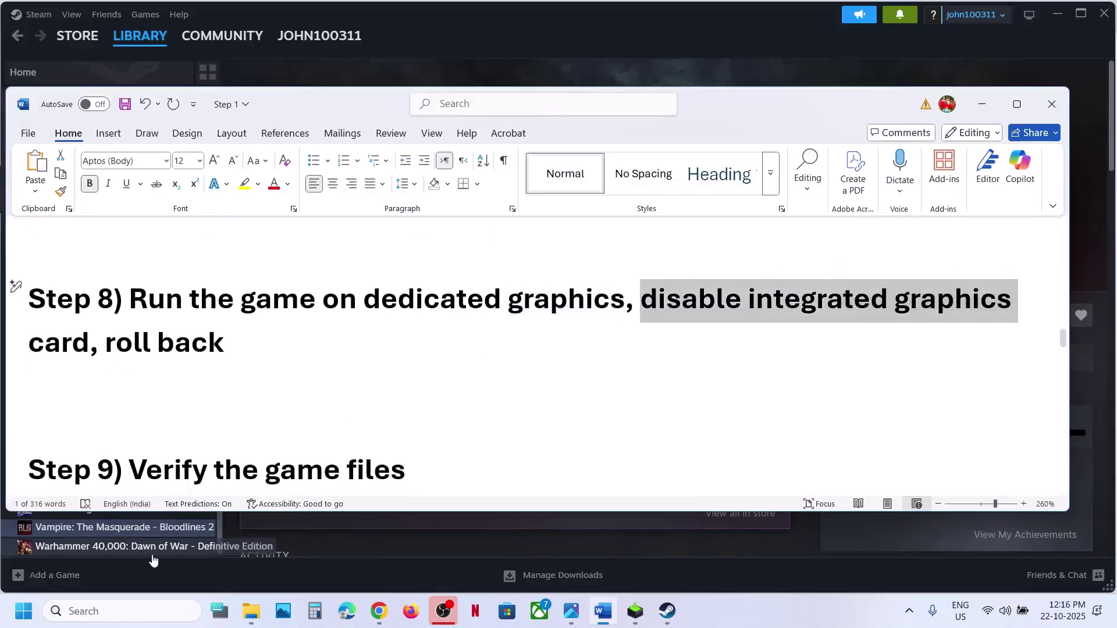
{"action": "left_click", "coordinate": [19, 621]}
{"action": "right_click", "coordinate": [19, 621]}
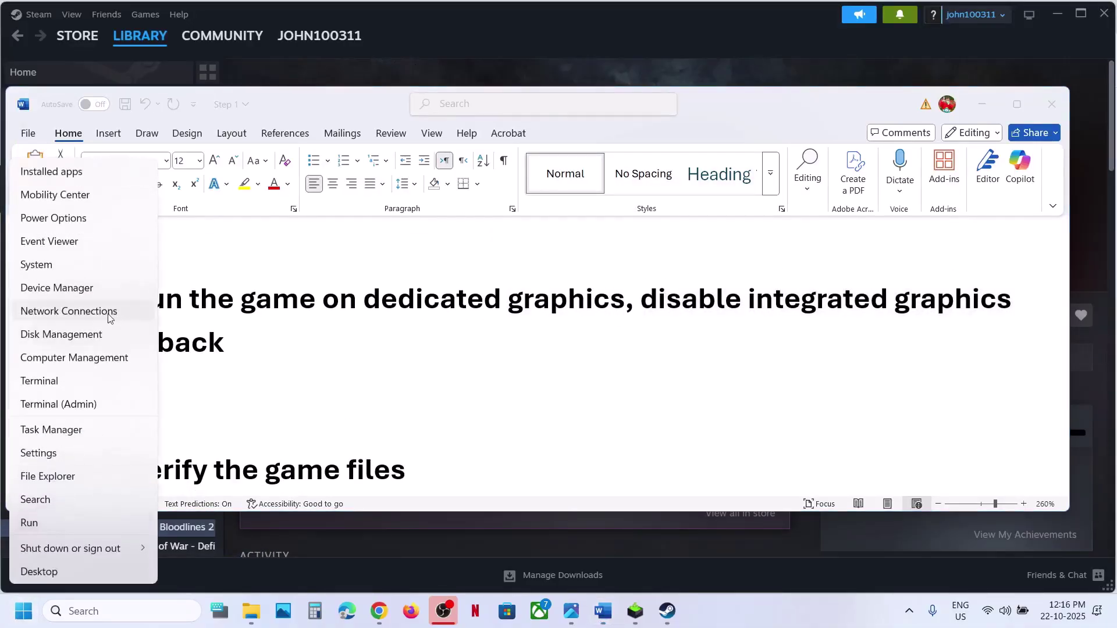
{"action": "left_click", "coordinate": [80, 297]}
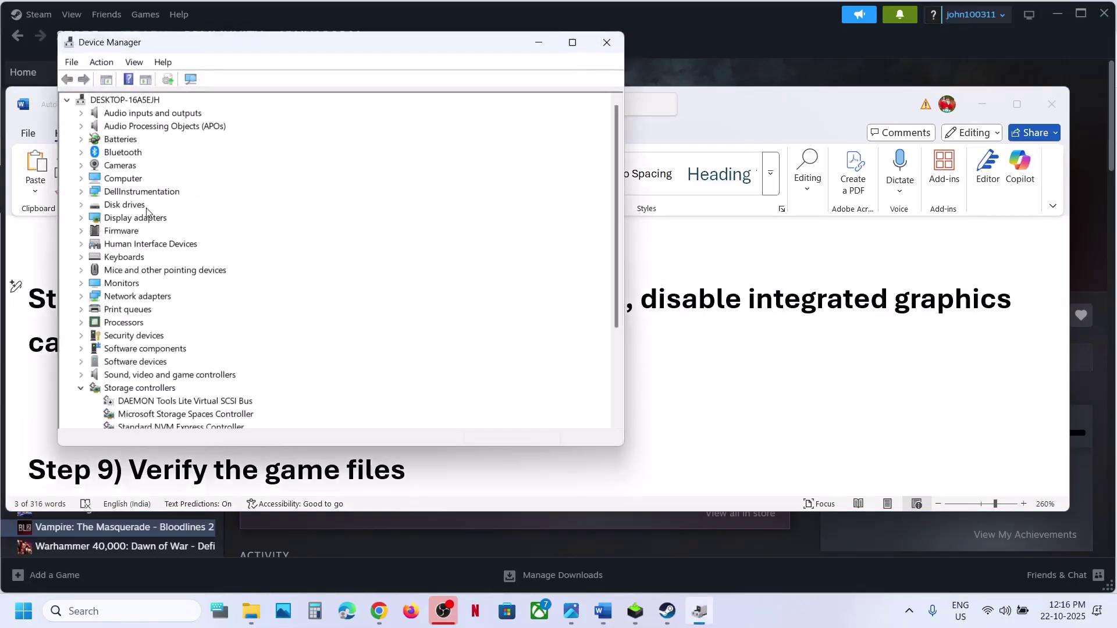
View the Intel Iris Xe Graphics adapter's actions without disabling it, then close Device Manager for Word
{"action": "left_click", "coordinate": [82, 219]}
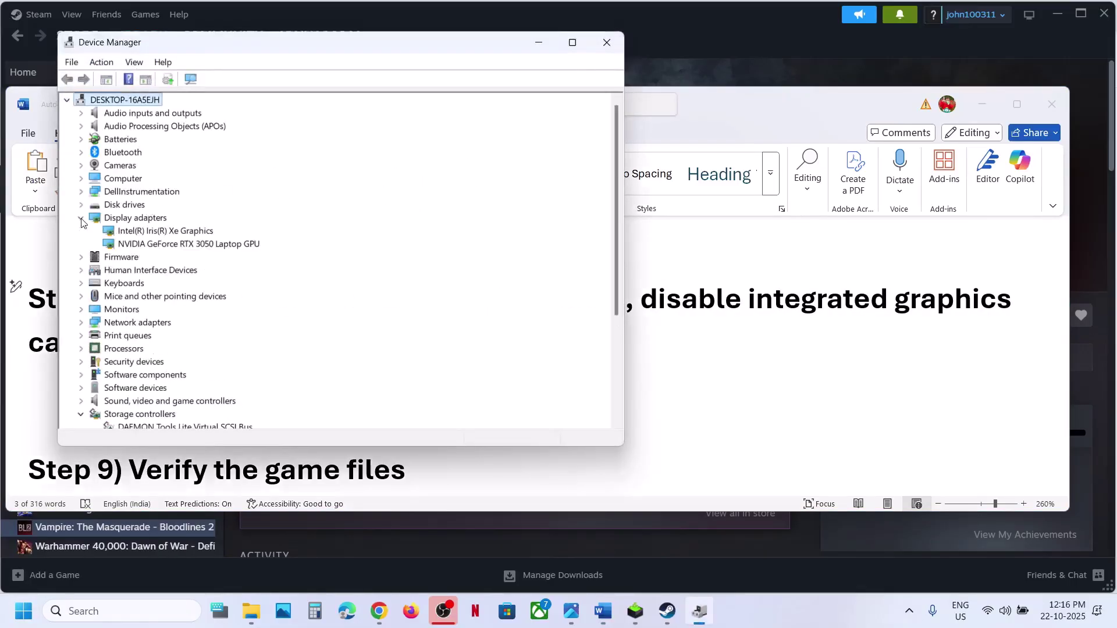
{"action": "left_click", "coordinate": [164, 232]}
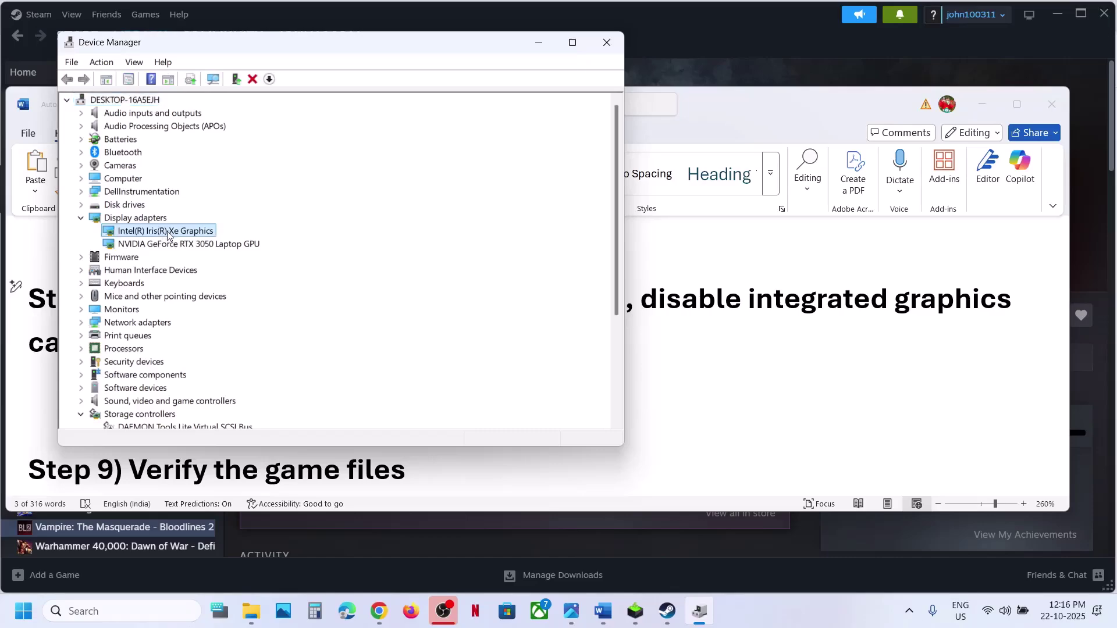
{"action": "right_click", "coordinate": [157, 238]}
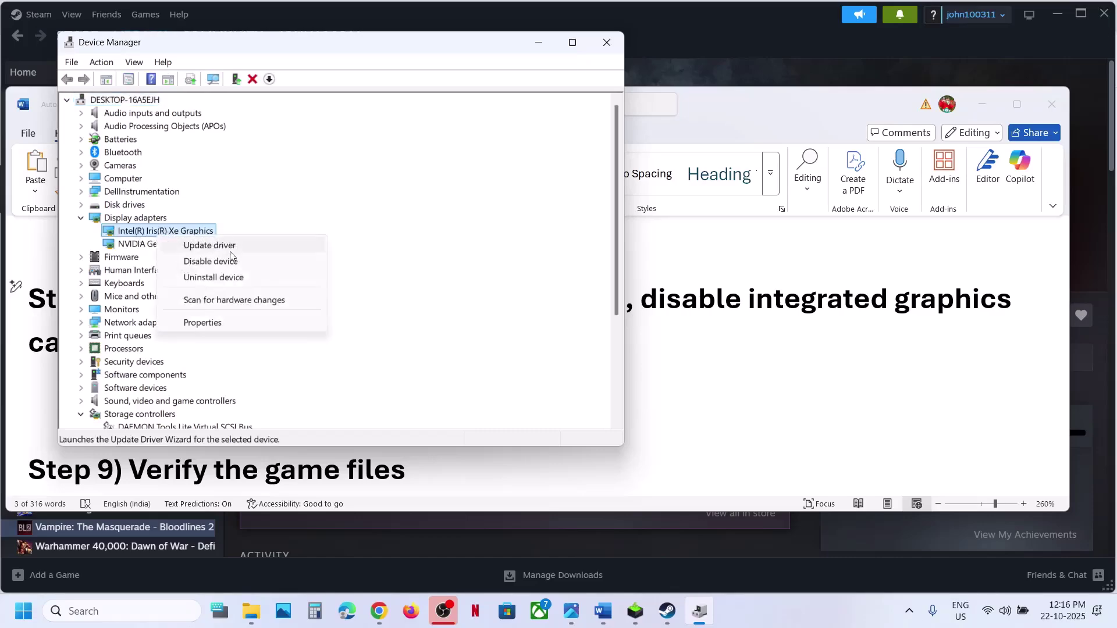
{"action": "left_click", "coordinate": [755, 75]}
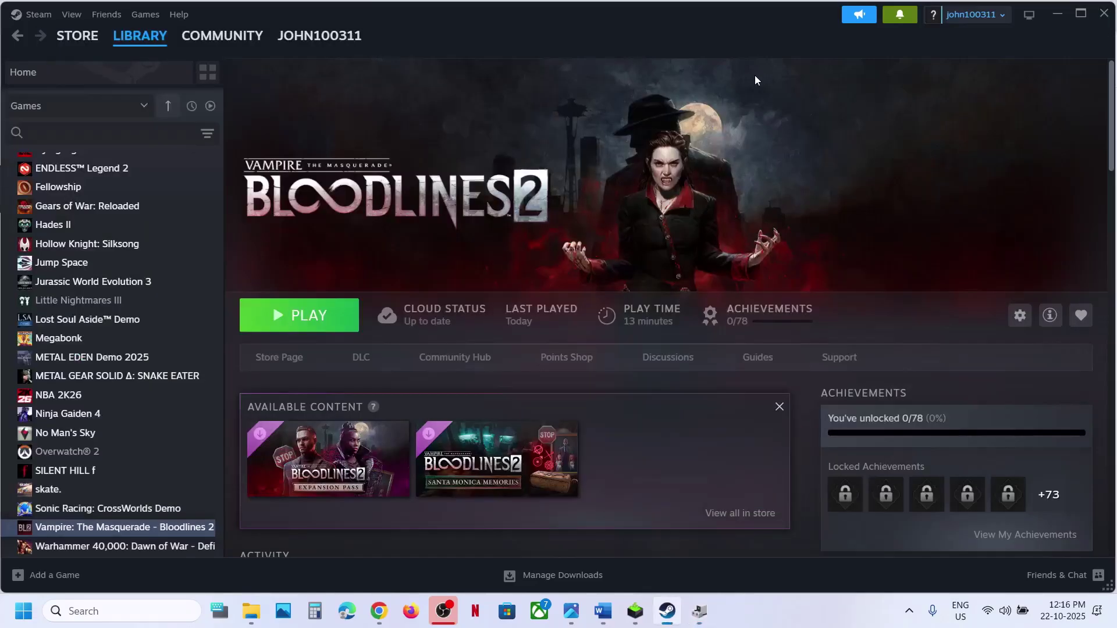
{"action": "left_click", "coordinate": [705, 620]}
{"action": "left_click", "coordinate": [801, 230]}
{"action": "left_click", "coordinate": [700, 611]}
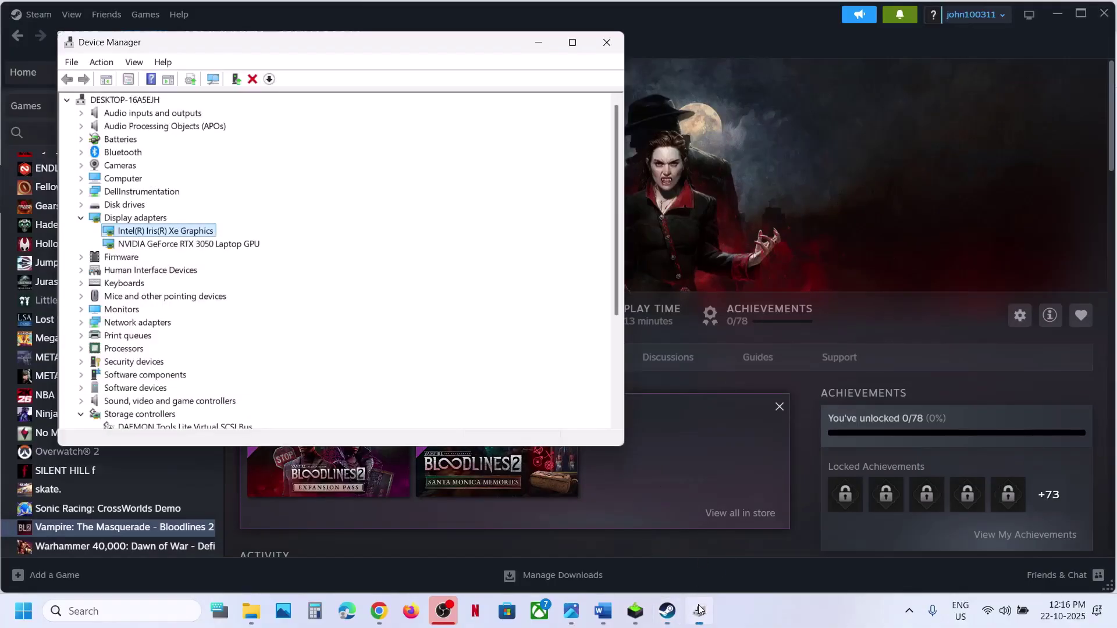
{"action": "right_click", "coordinate": [179, 233]}
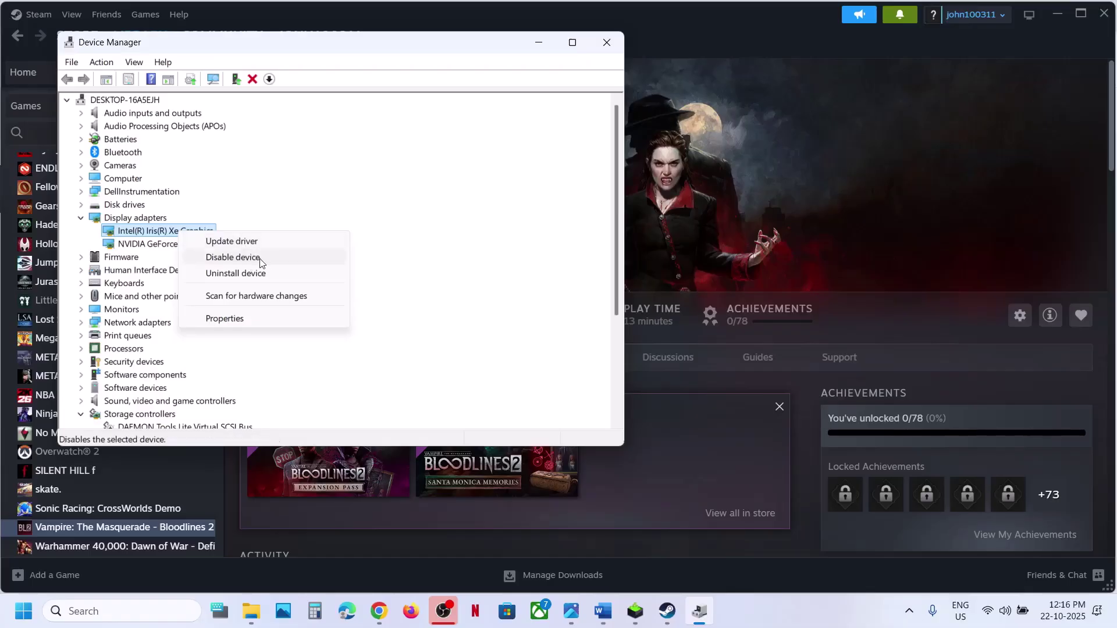
{"action": "left_click", "coordinate": [341, 174]}
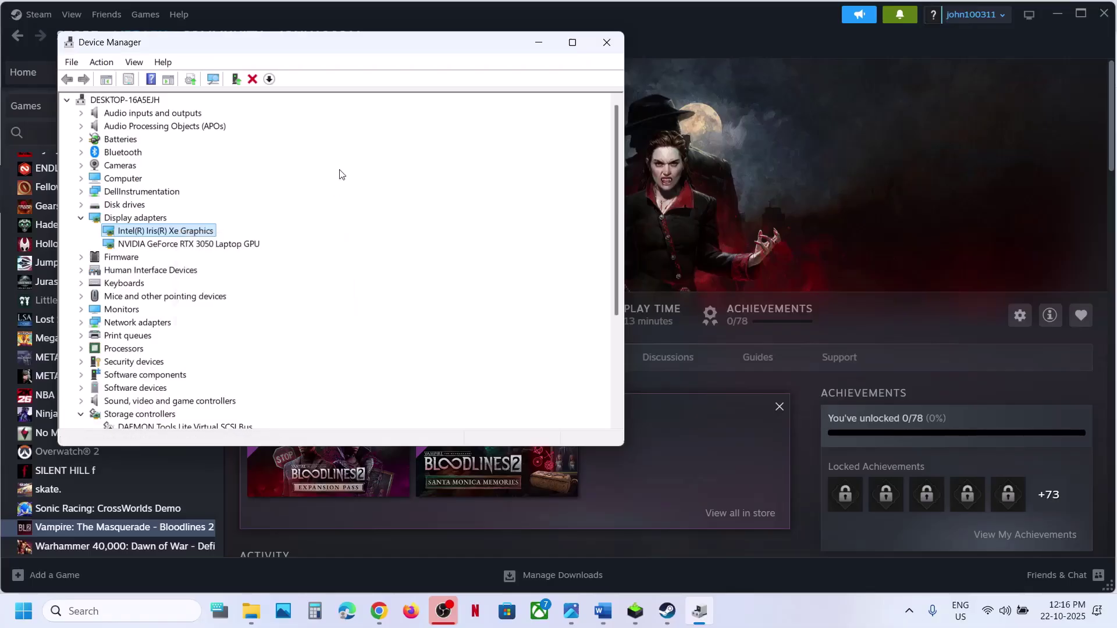
{"action": "left_click", "coordinate": [607, 42]}
{"action": "left_click", "coordinate": [604, 611]}
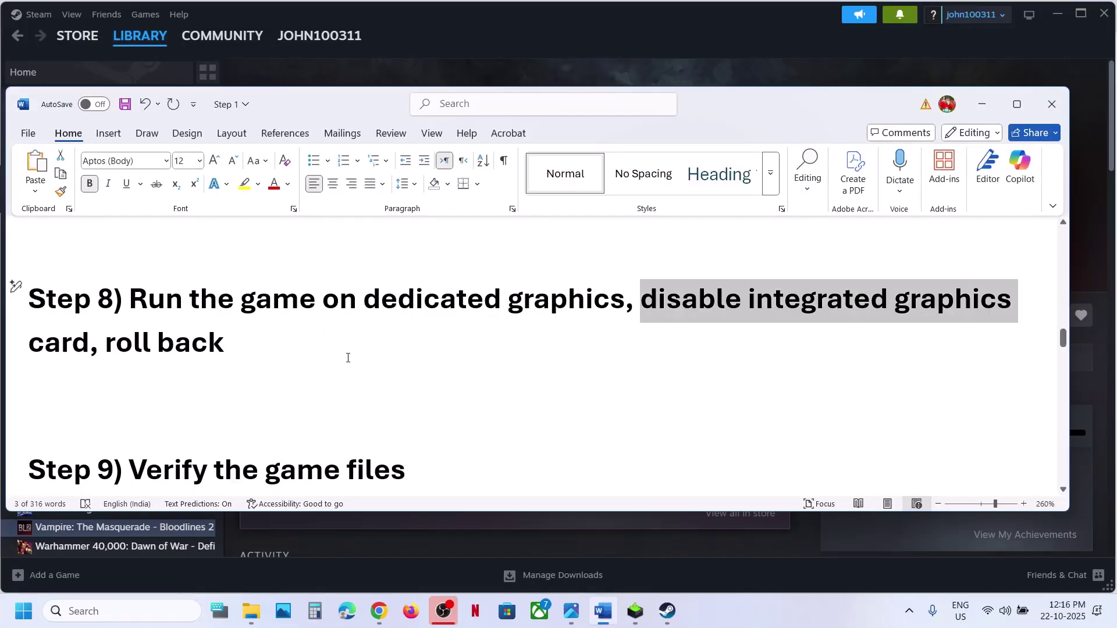
Open Bloodlines 2's Steam properties and view the Installed Files page
{"action": "scroll", "coordinate": [348, 357], "scroll_direction": "down", "scroll_amount": 2}
{"action": "left_click", "coordinate": [468, 72]}
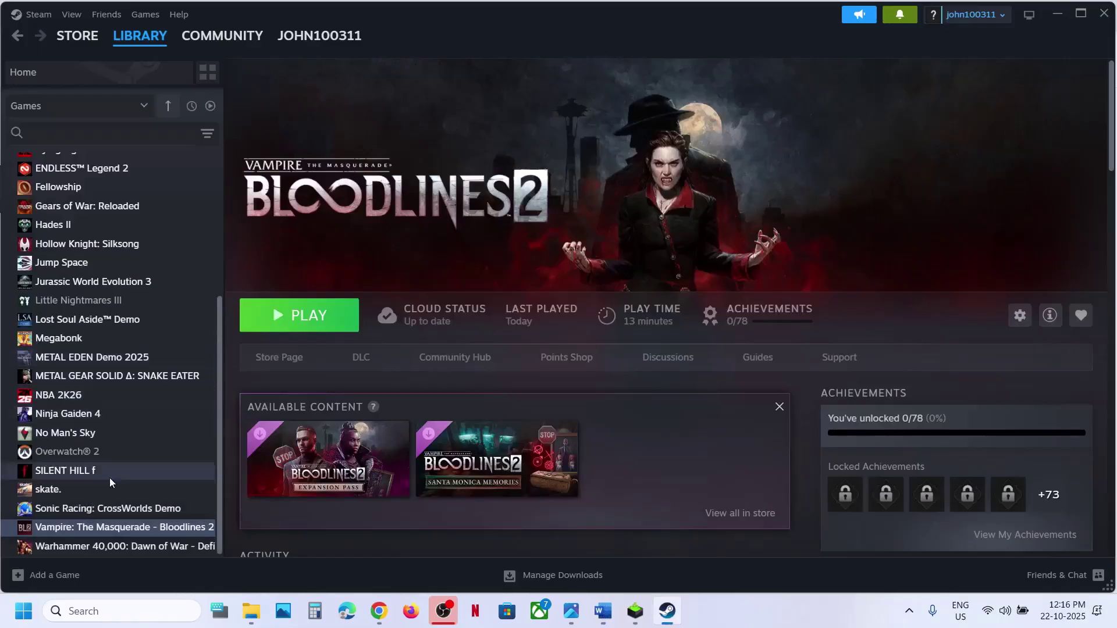
{"action": "right_click", "coordinate": [82, 527]}
{"action": "left_click", "coordinate": [129, 515]}
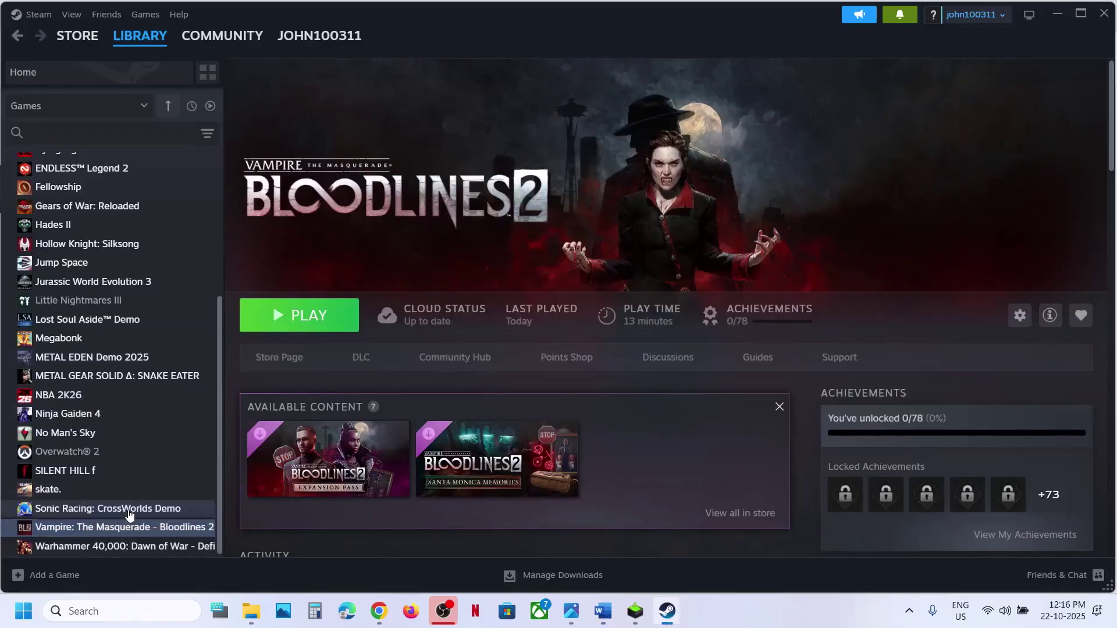
{"action": "left_click", "coordinate": [342, 258]}
{"action": "left_click", "coordinate": [327, 242]}
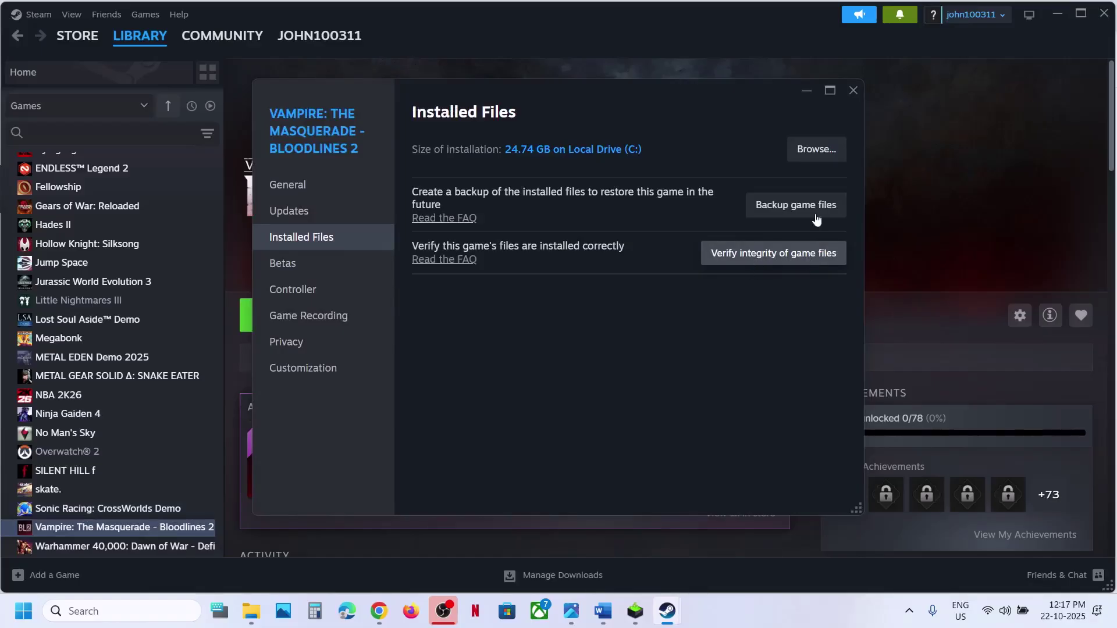
Close the properties and scroll the Word notes to Step 10
{"action": "left_click", "coordinate": [853, 91]}
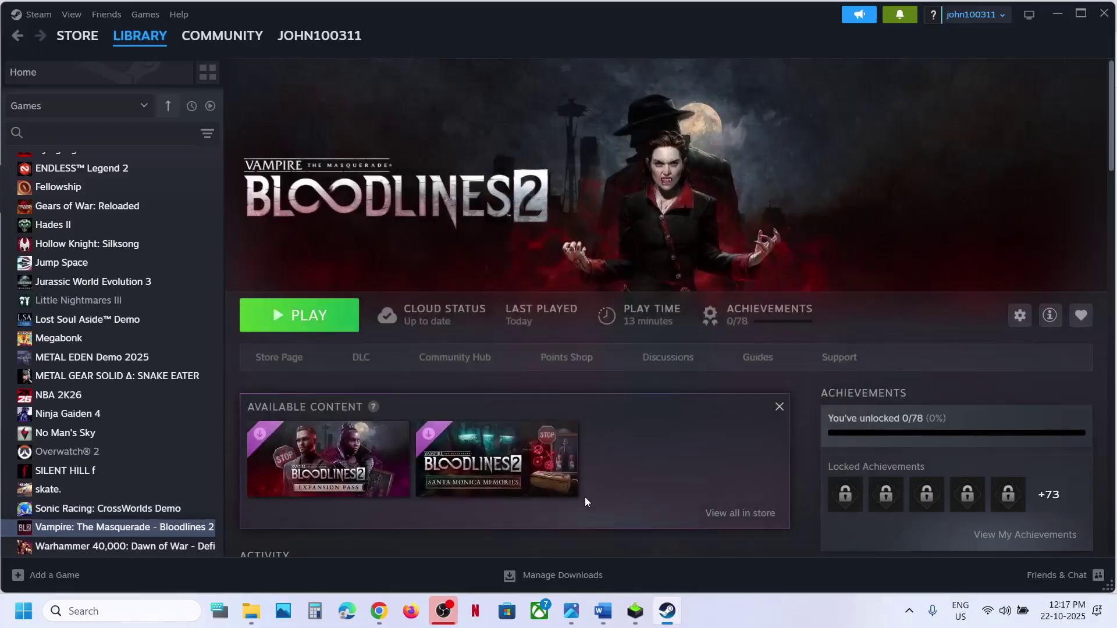
{"action": "left_click", "coordinate": [599, 614]}
{"action": "scroll", "coordinate": [290, 331], "scroll_direction": "down", "scroll_amount": 4}
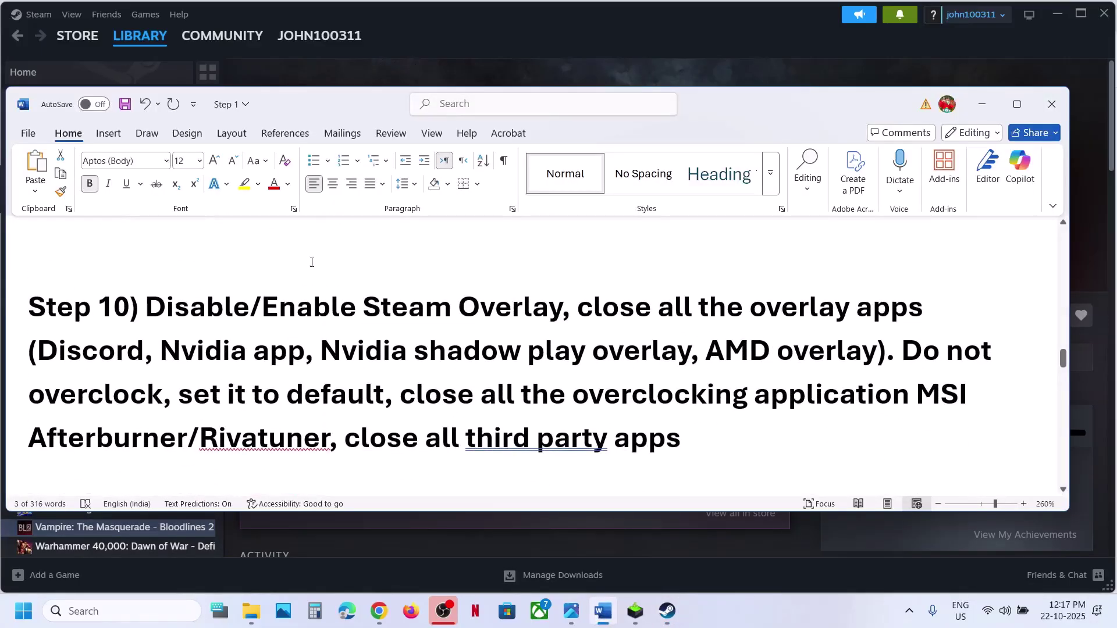
Switch off 'Enable the Steam Overlay while in-game' for Bloodlines 2 and return to Word
{"action": "left_click", "coordinate": [507, 29]}
{"action": "right_click", "coordinate": [90, 527]}
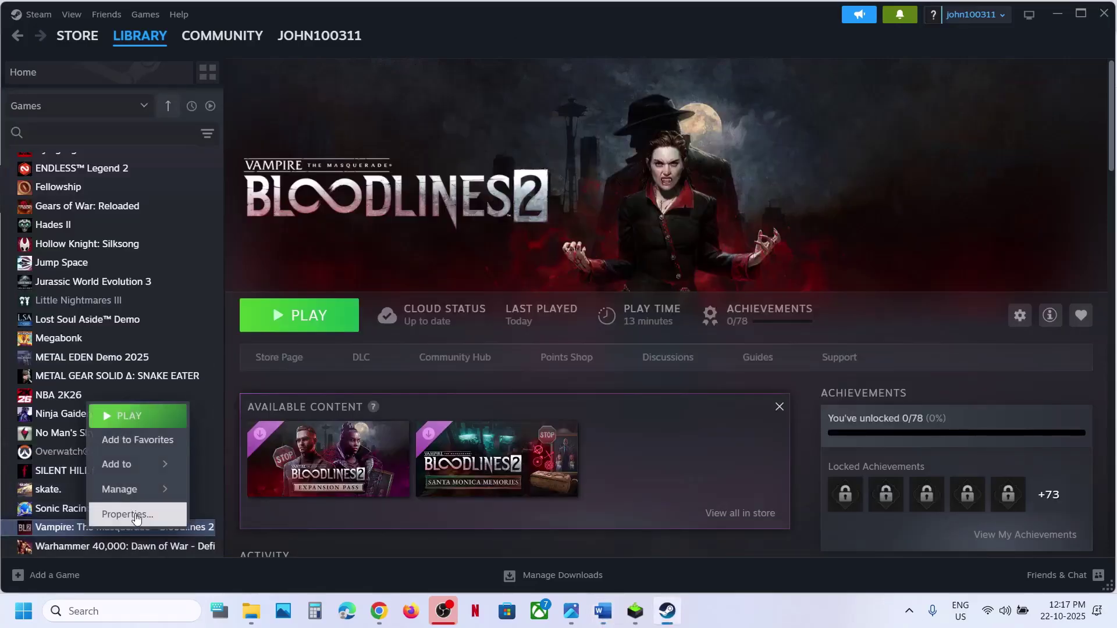
{"action": "left_click", "coordinate": [135, 515]}
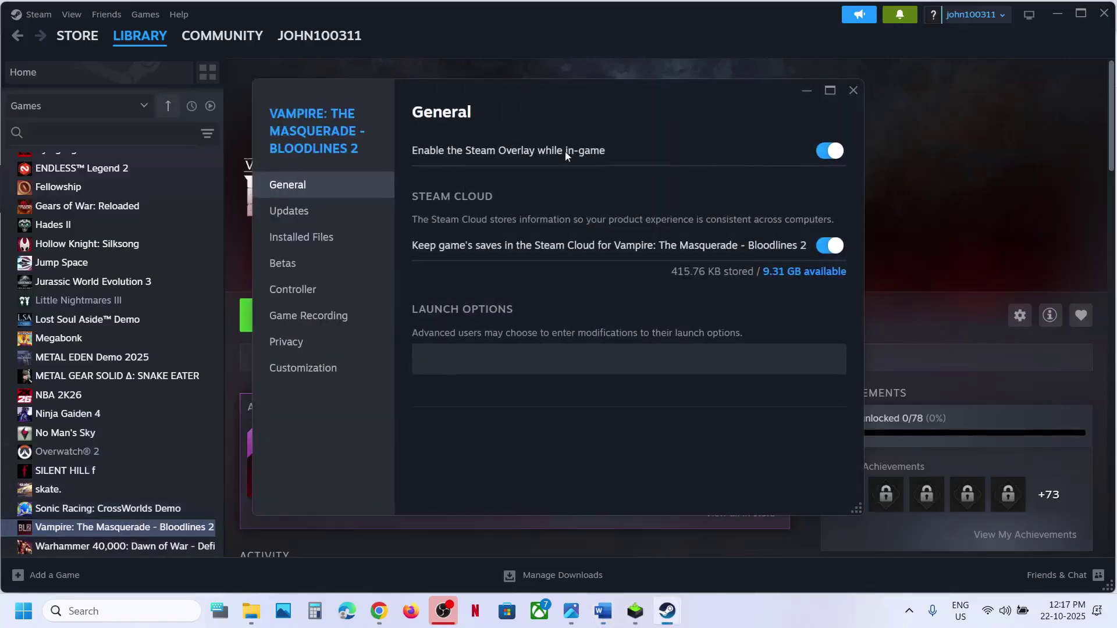
{"action": "left_click", "coordinate": [822, 157]}
{"action": "left_click", "coordinate": [839, 157]}
{"action": "left_click", "coordinate": [829, 157]}
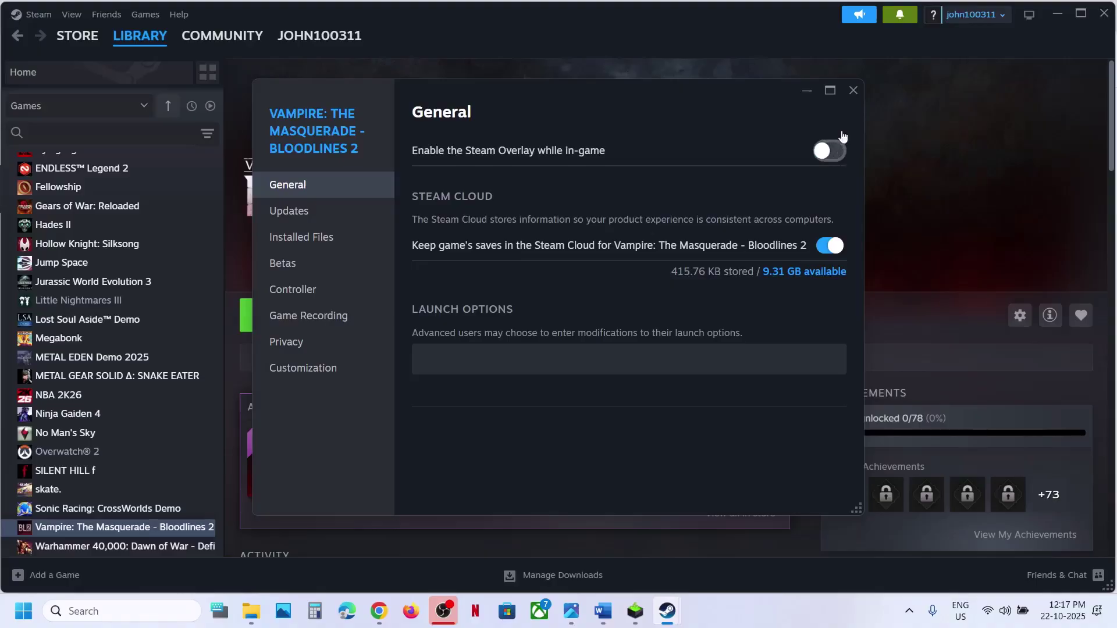
{"action": "left_click", "coordinate": [854, 90]}
{"action": "left_click", "coordinate": [603, 611]}
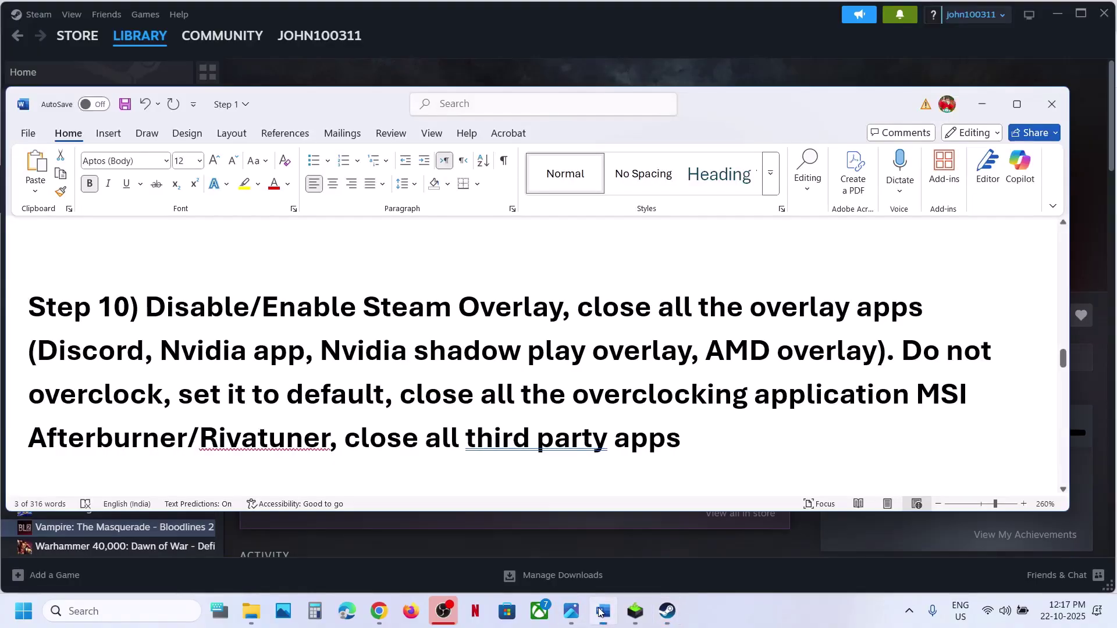
Highlight Step 10's advice on closing overlay apps (Nvidia app, AMD) and MSI Afterburner/Rivatuner
{"action": "left_click_drag", "start_coordinate": [610, 309], "coordinate": [928, 308]}
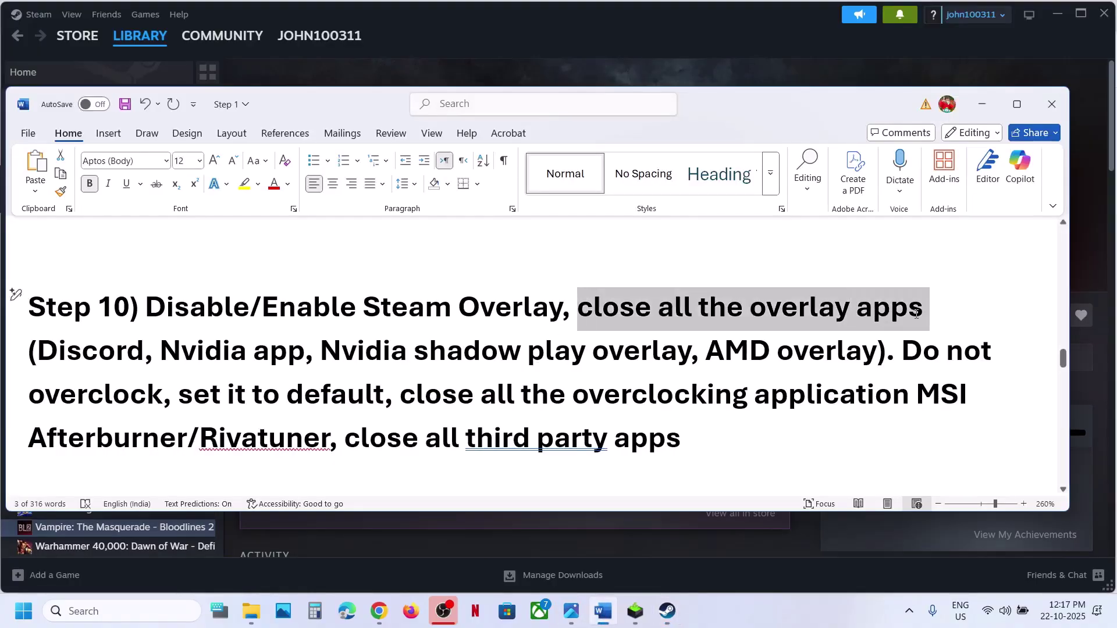
{"action": "left_click_drag", "start_coordinate": [42, 350], "coordinate": [300, 361]}
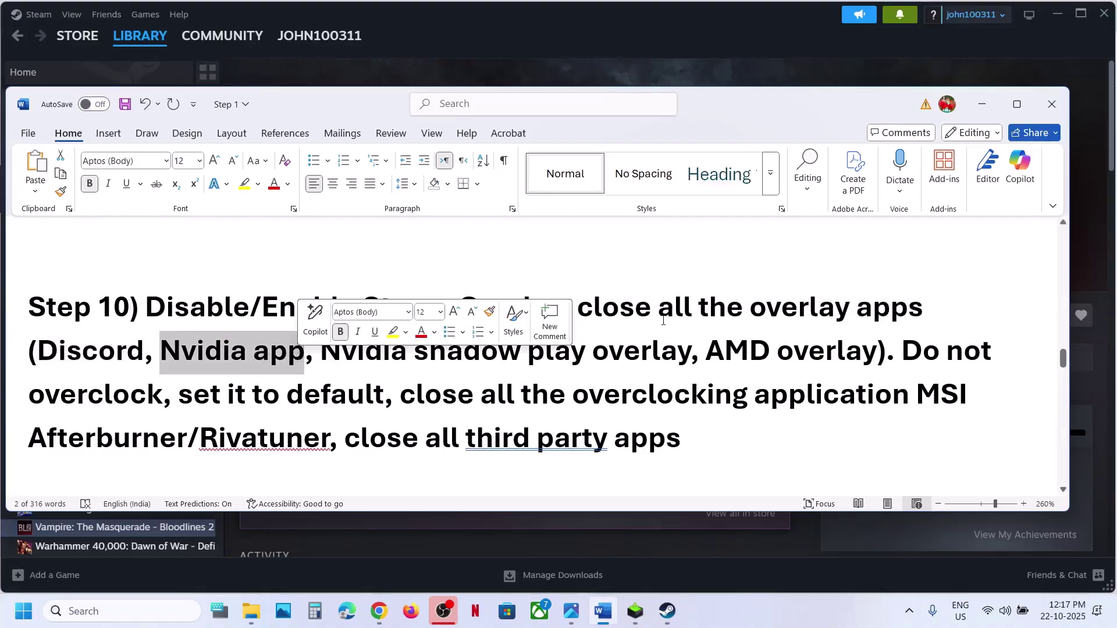
{"action": "left_click", "coordinate": [909, 344]}
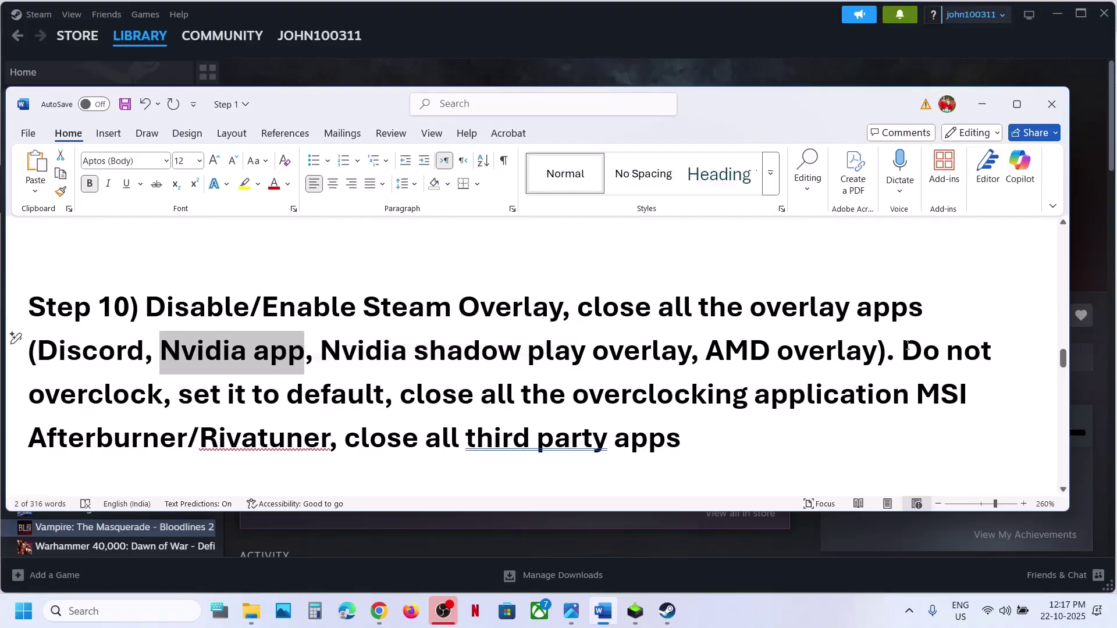
{"action": "left_click_drag", "start_coordinate": [599, 310], "coordinate": [925, 309]}
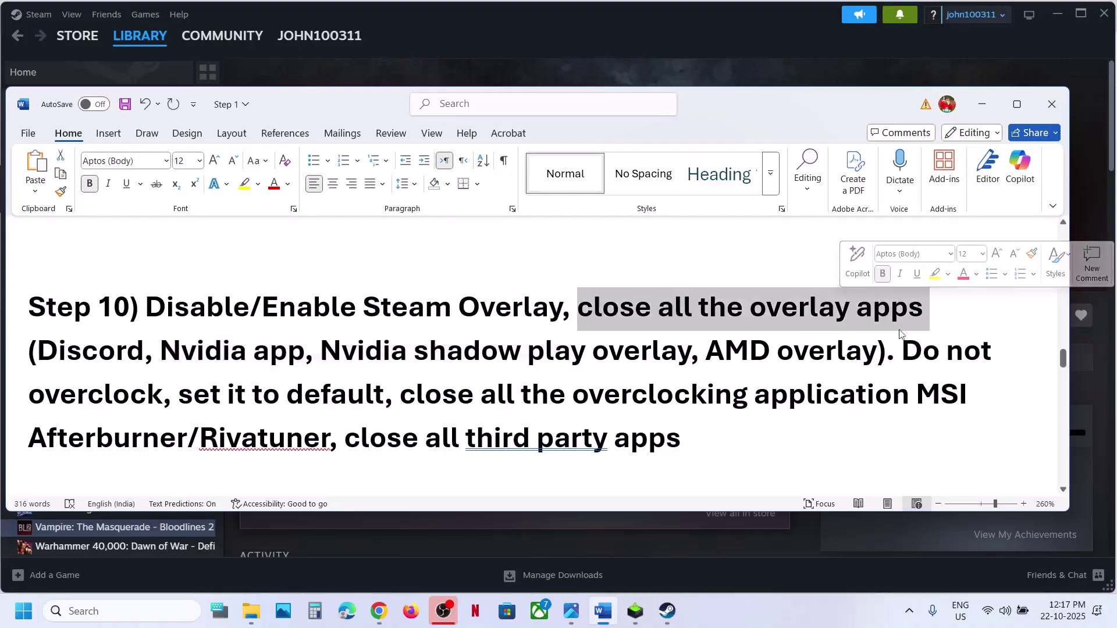
{"action": "left_click_drag", "start_coordinate": [900, 352], "coordinate": [377, 391]}
{"action": "left_click_drag", "start_coordinate": [412, 400], "coordinate": [815, 400]}
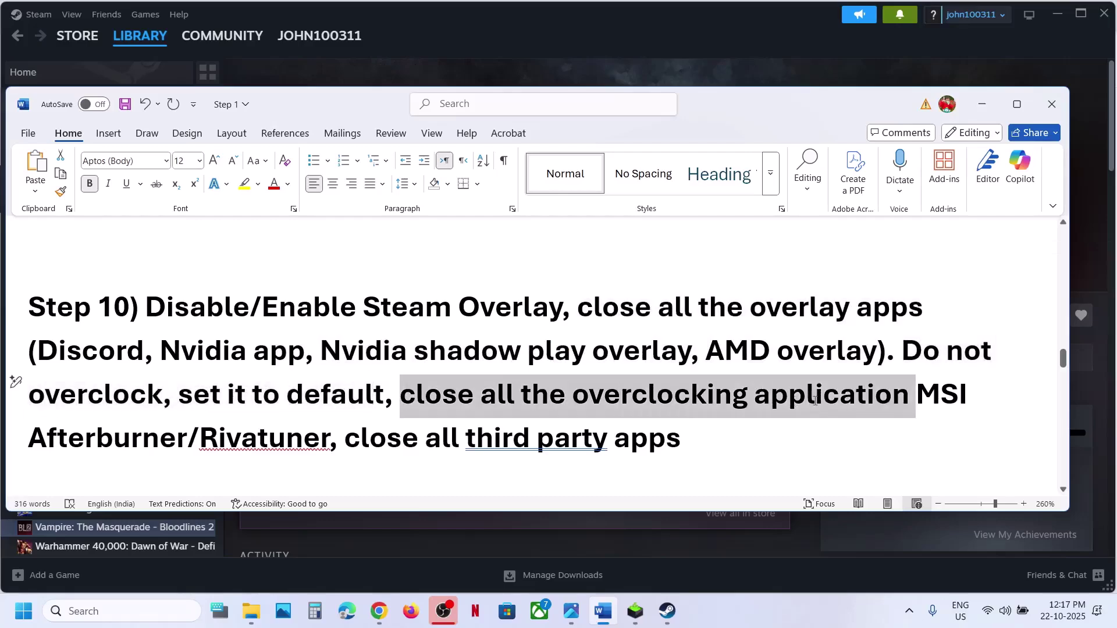
{"action": "left_click_drag", "start_coordinate": [909, 396], "coordinate": [278, 436]}
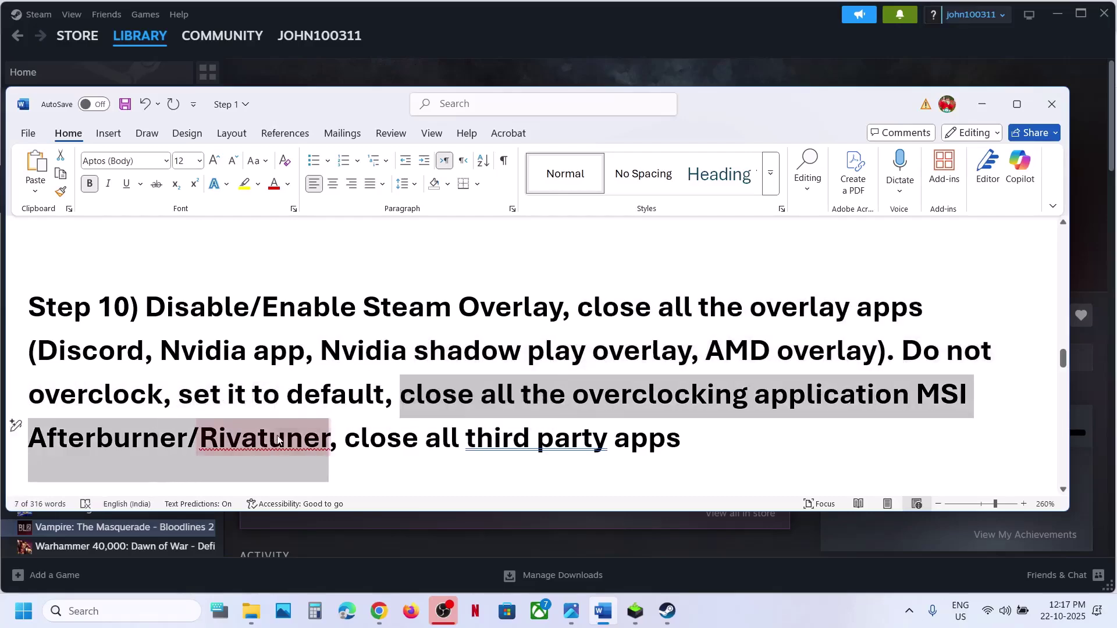
{"action": "left_click", "coordinate": [278, 436]}
Highlight 'overclocking' and 'close all third party apps', then return to the Steam library
{"action": "left_click_drag", "start_coordinate": [573, 396], "coordinate": [749, 396]}
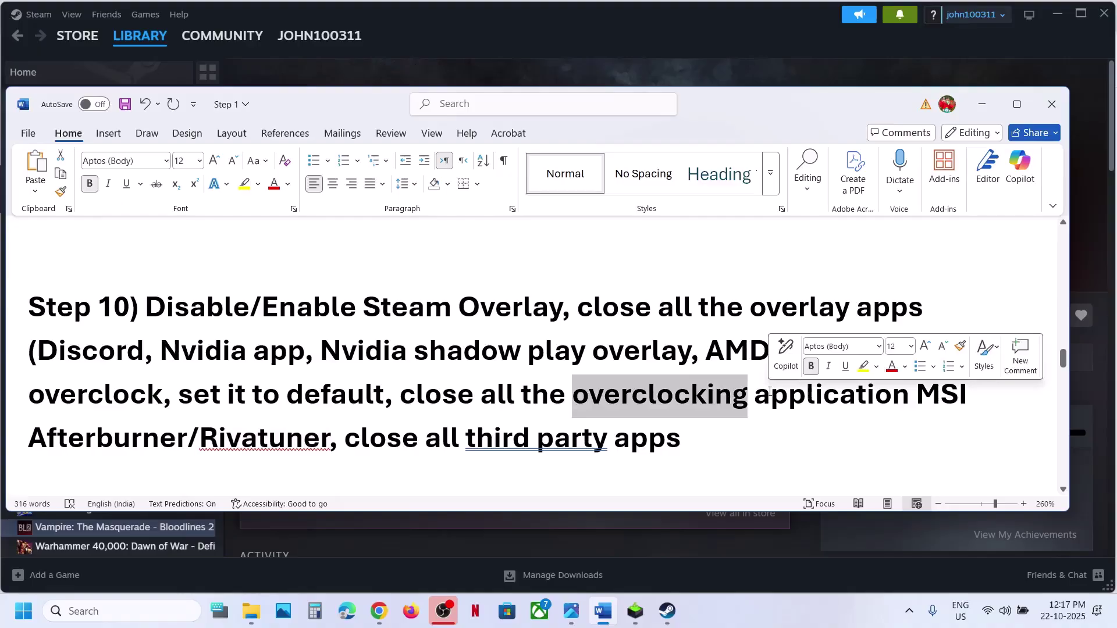
{"action": "double_click", "coordinate": [420, 399]}
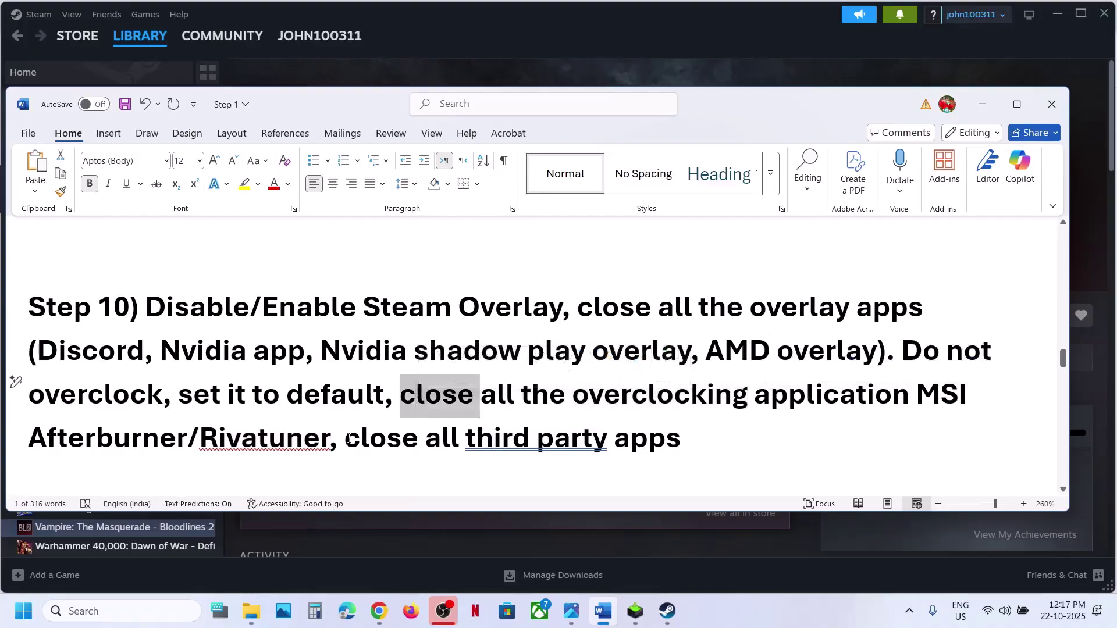
{"action": "left_click_drag", "start_coordinate": [347, 438], "coordinate": [682, 440]}
{"action": "left_click", "coordinate": [648, 437]}
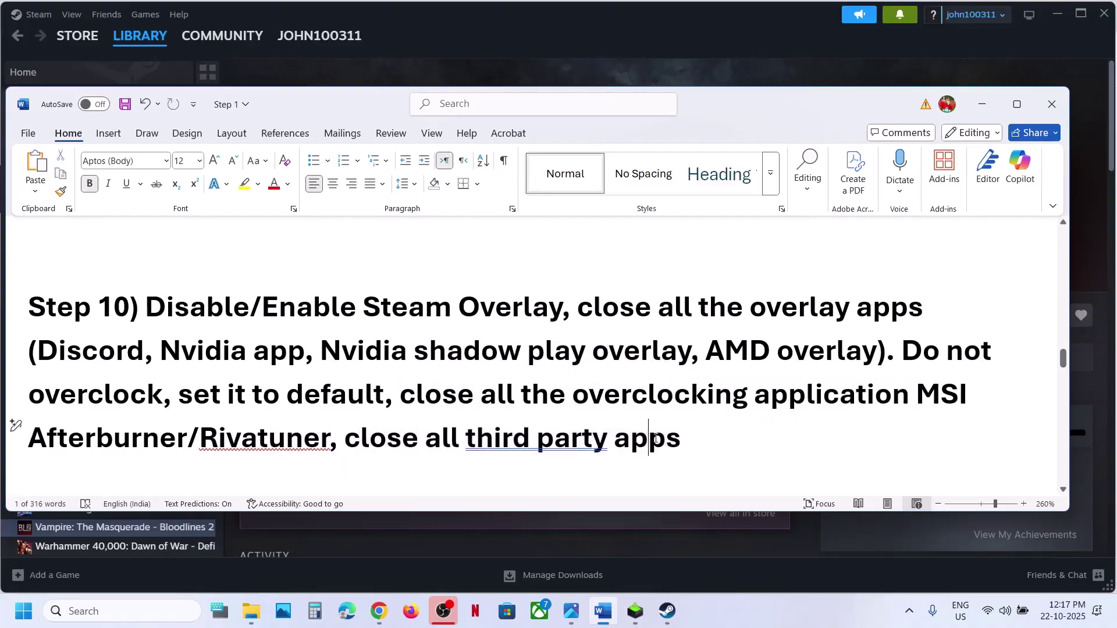
{"action": "left_click", "coordinate": [653, 75]}
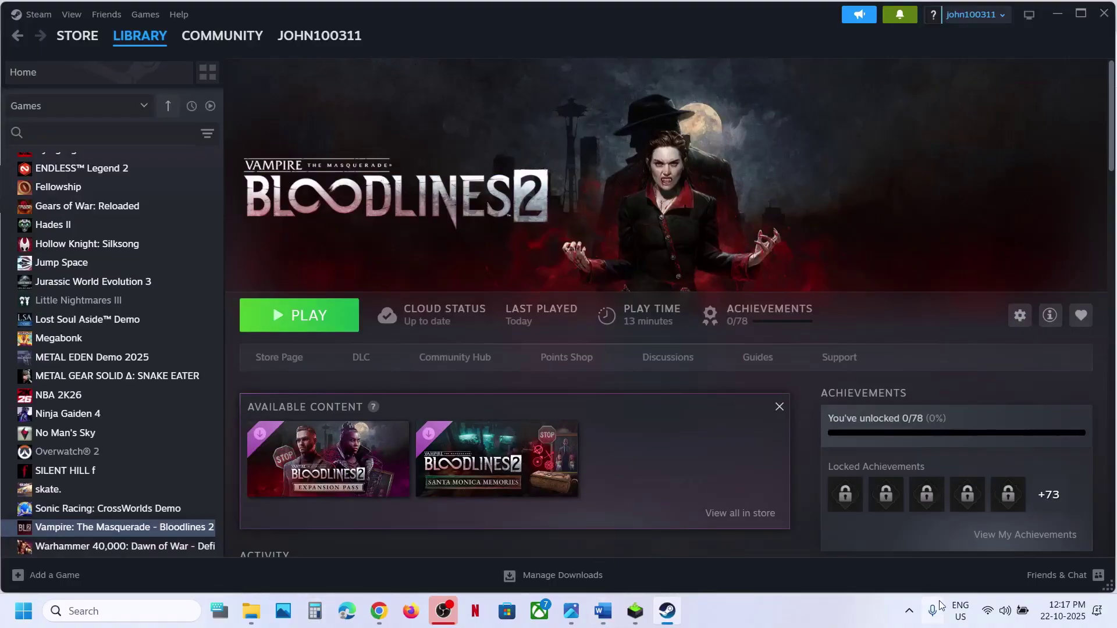
Quit the Adobe Acrobat Updater from the hidden tray icons
{"action": "left_click", "coordinate": [908, 611]}
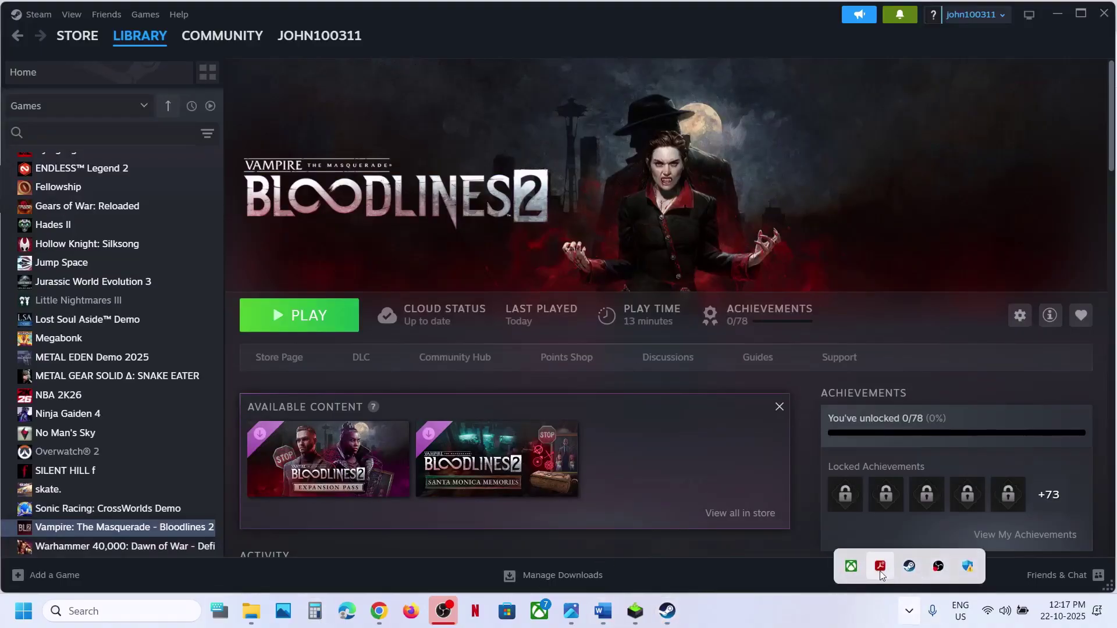
{"action": "right_click", "coordinate": [880, 568]}
{"action": "left_click", "coordinate": [914, 566]}
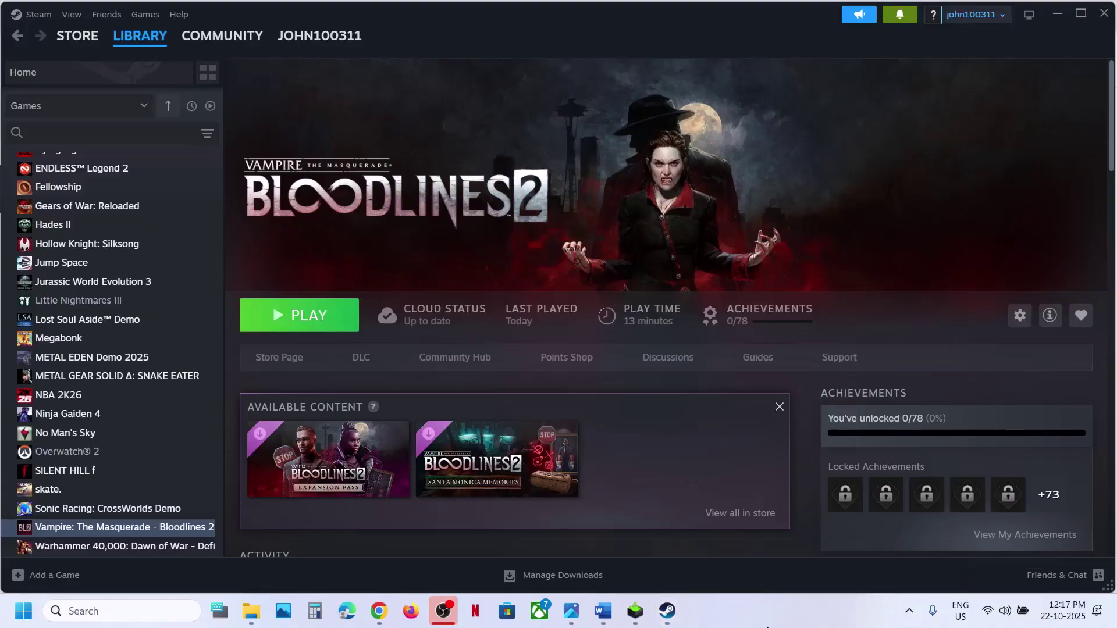
Highlight Intel Driver & Support Assistant in Word's Step 11, then switch to Chrome
{"action": "left_click", "coordinate": [608, 619]}
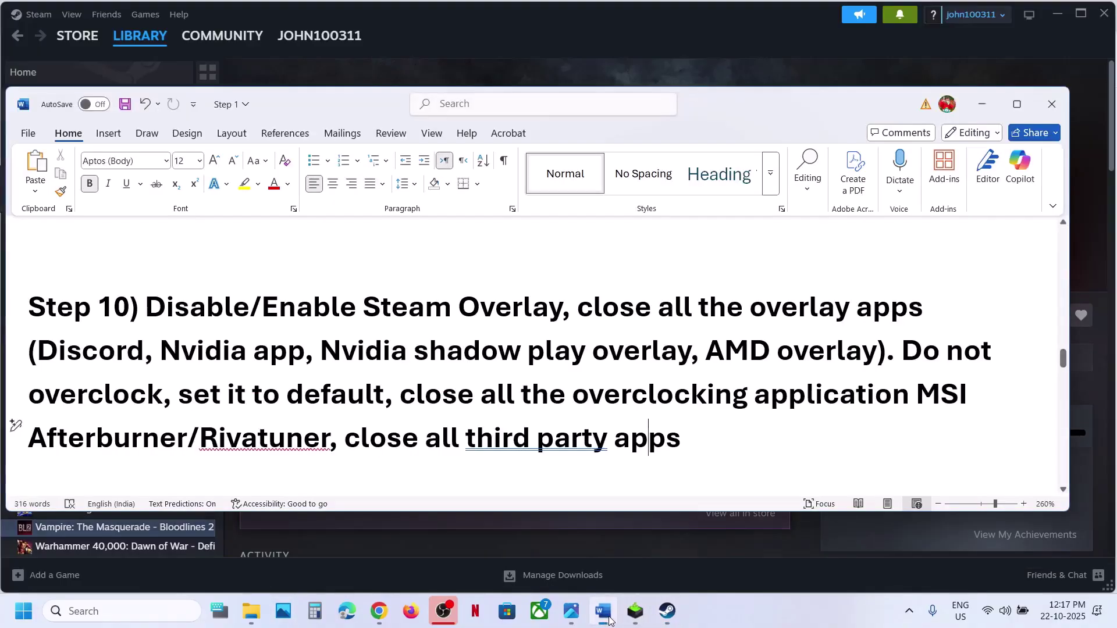
{"action": "scroll", "coordinate": [411, 361], "scroll_direction": "down", "scroll_amount": 3}
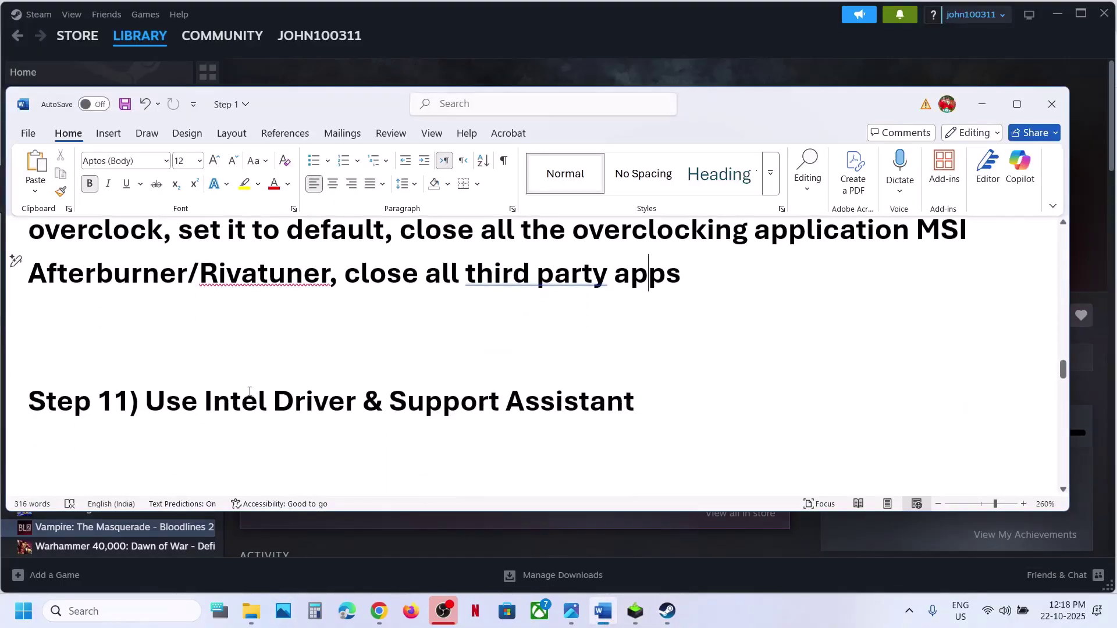
{"action": "left_click_drag", "start_coordinate": [208, 400], "coordinate": [660, 416]}
{"action": "key", "text": "ctrl+c"}
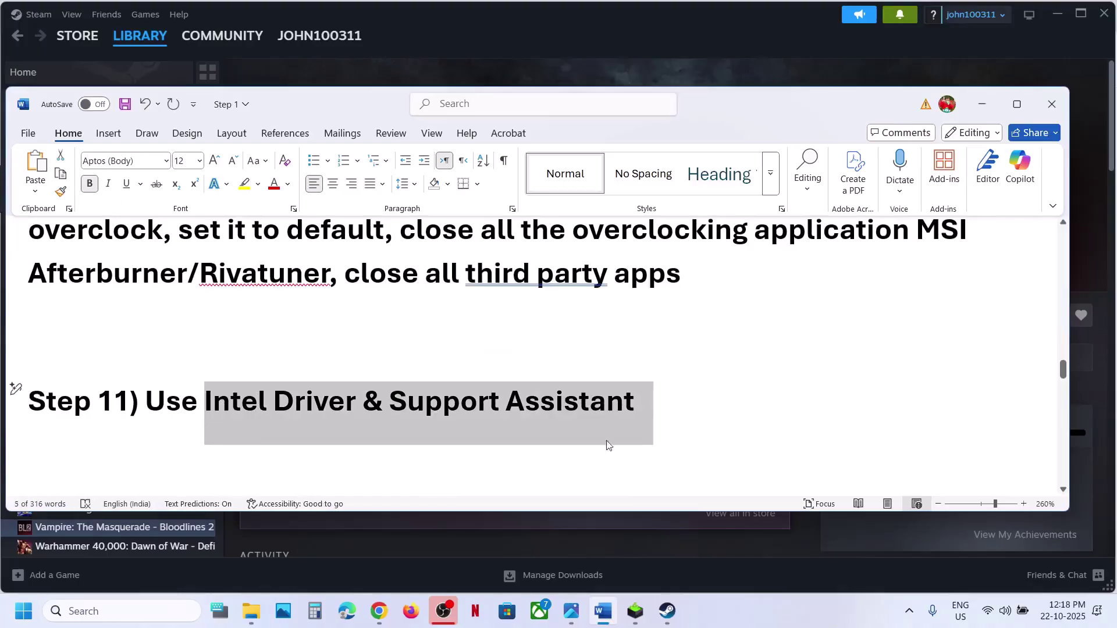
{"action": "left_click", "coordinate": [392, 599]}
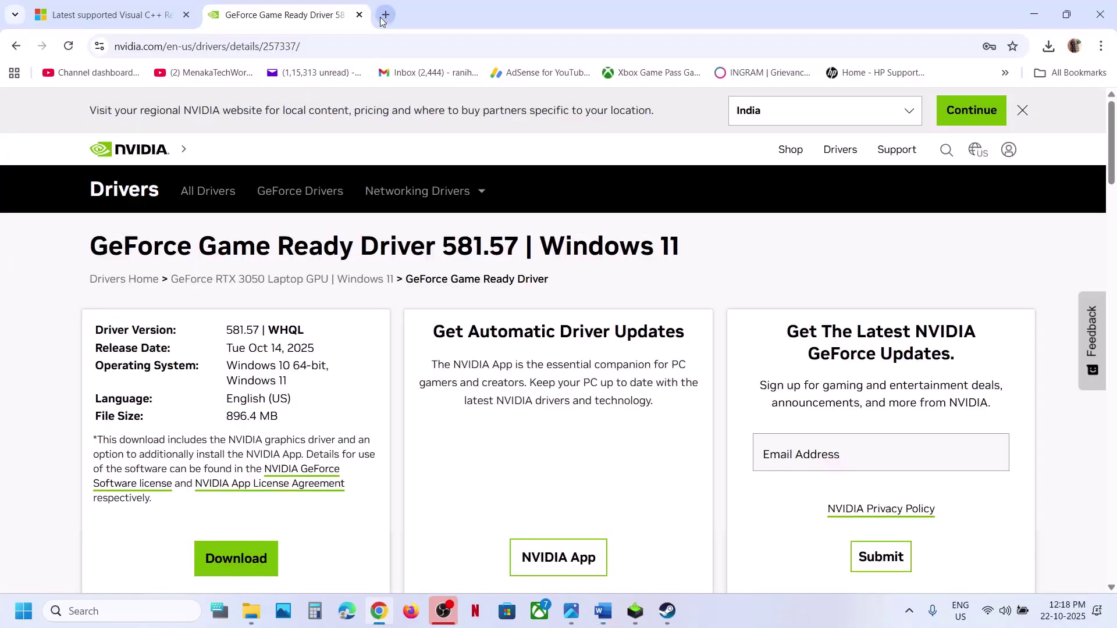
Search the web for Intel Driver & Support Assistant and download its installer
{"action": "left_click", "coordinate": [385, 14]}
{"action": "key", "text": "ctrl+v"}
{"action": "key", "text": "Return"}
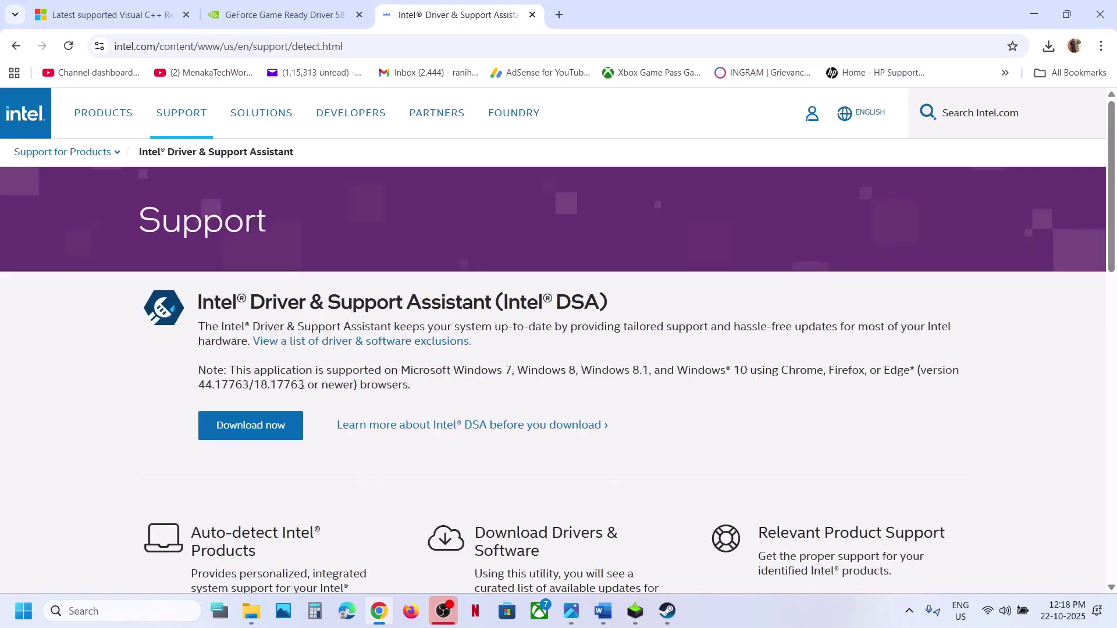
{"action": "left_click", "coordinate": [233, 435]}
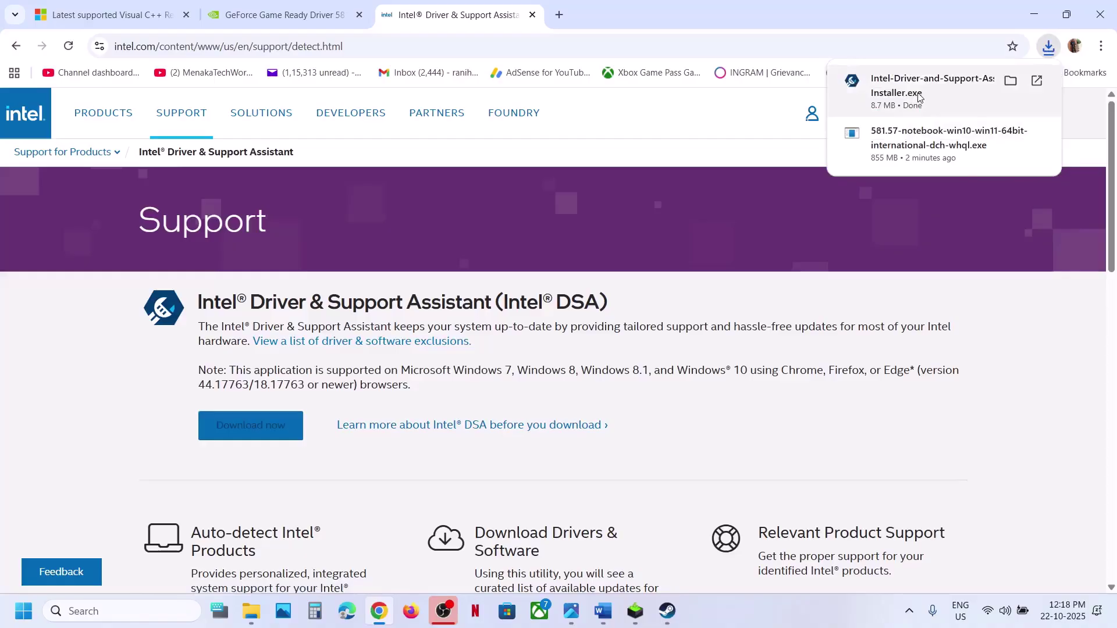
Launch the installed Intel Driver & Support Assistant from Start search
{"action": "left_click", "coordinate": [155, 601]}
{"action": "type", "text": "Driver & Support Assistant"}
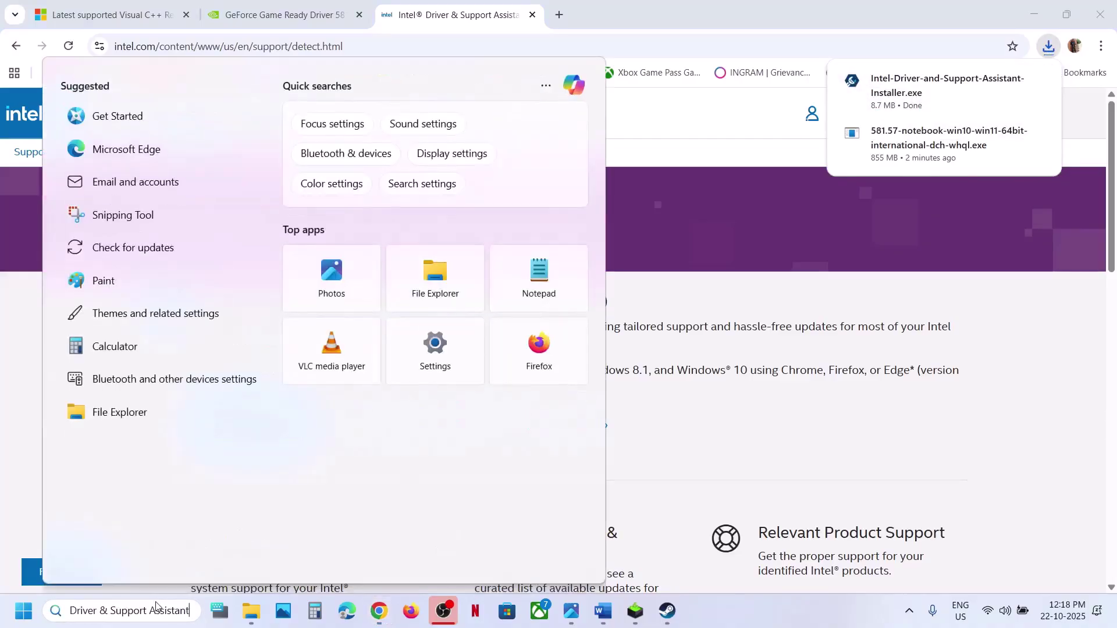
{"action": "left_click", "coordinate": [182, 165]}
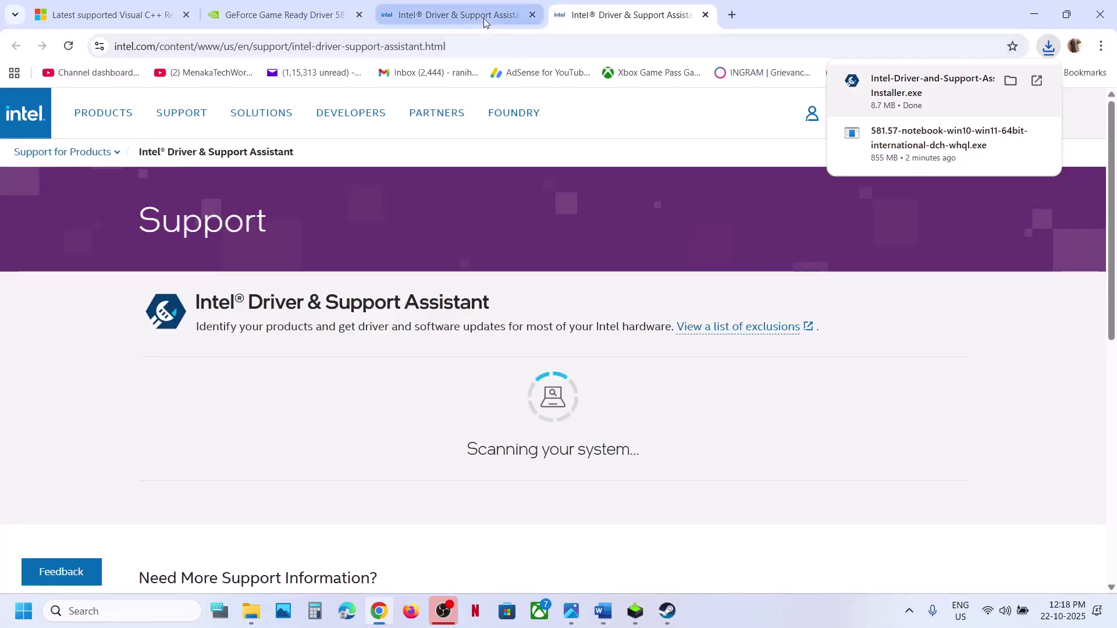
Run the downloaded Intel DSA installer, choose Repair and approve the administrator prompt
{"action": "mouse_move", "coordinate": [605, 617]}
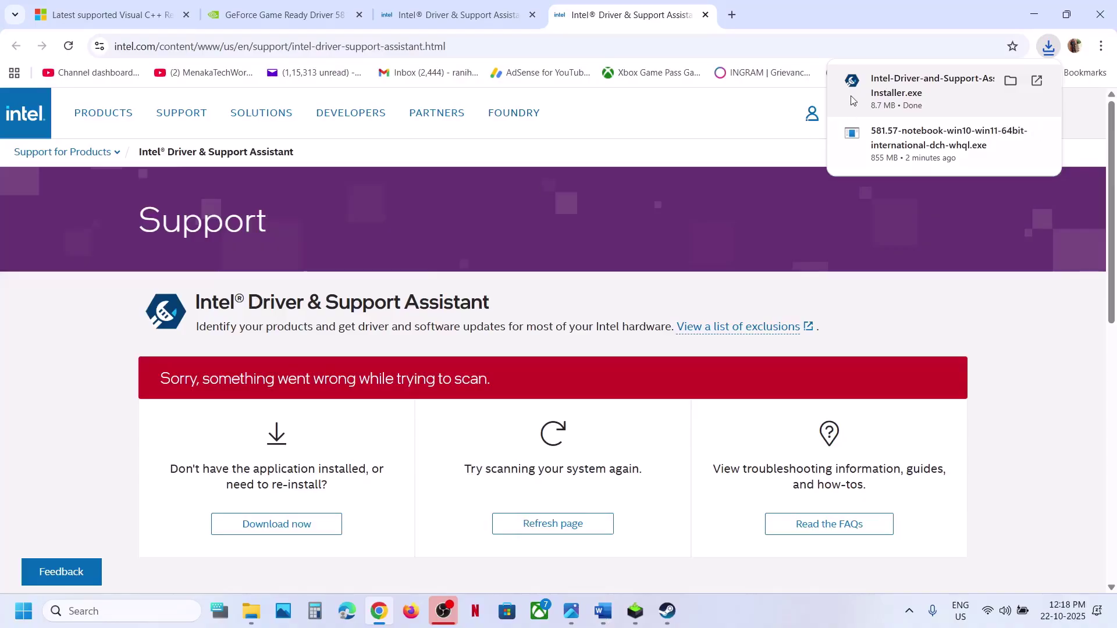
{"action": "left_click", "coordinate": [896, 93]}
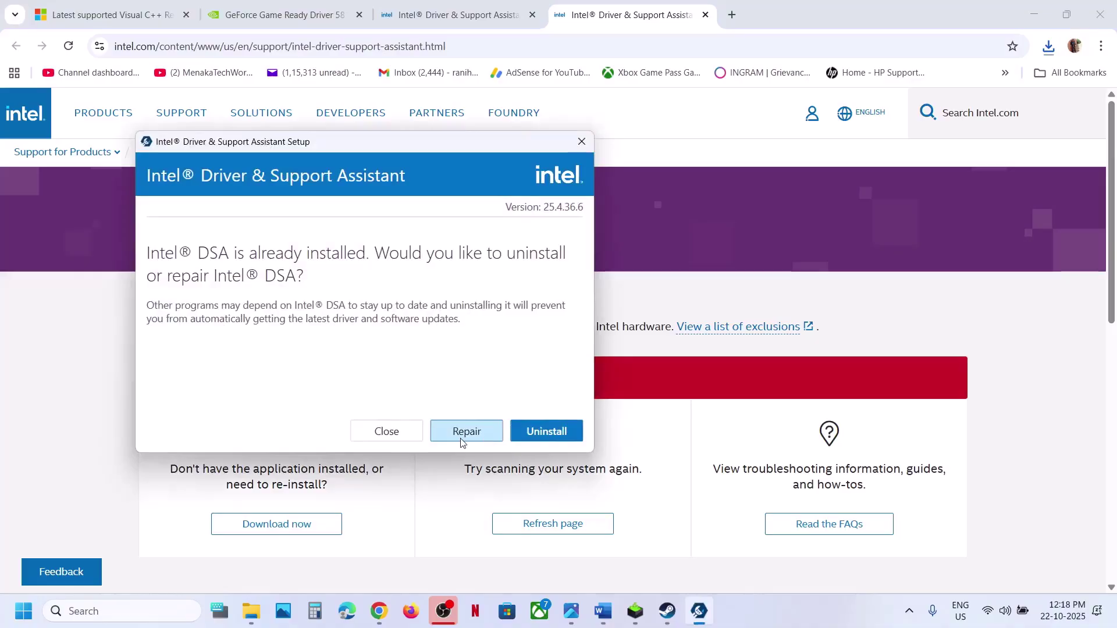
{"action": "left_click", "coordinate": [461, 441]}
{"action": "left_click", "coordinate": [332, 415]}
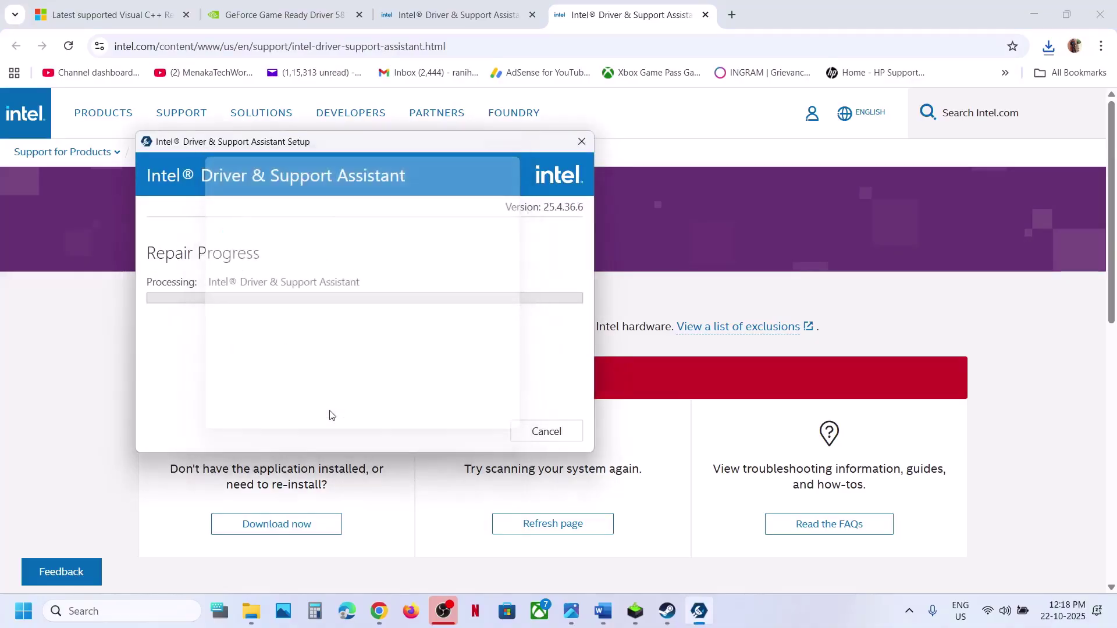
{"action": "left_click", "coordinate": [603, 611]}
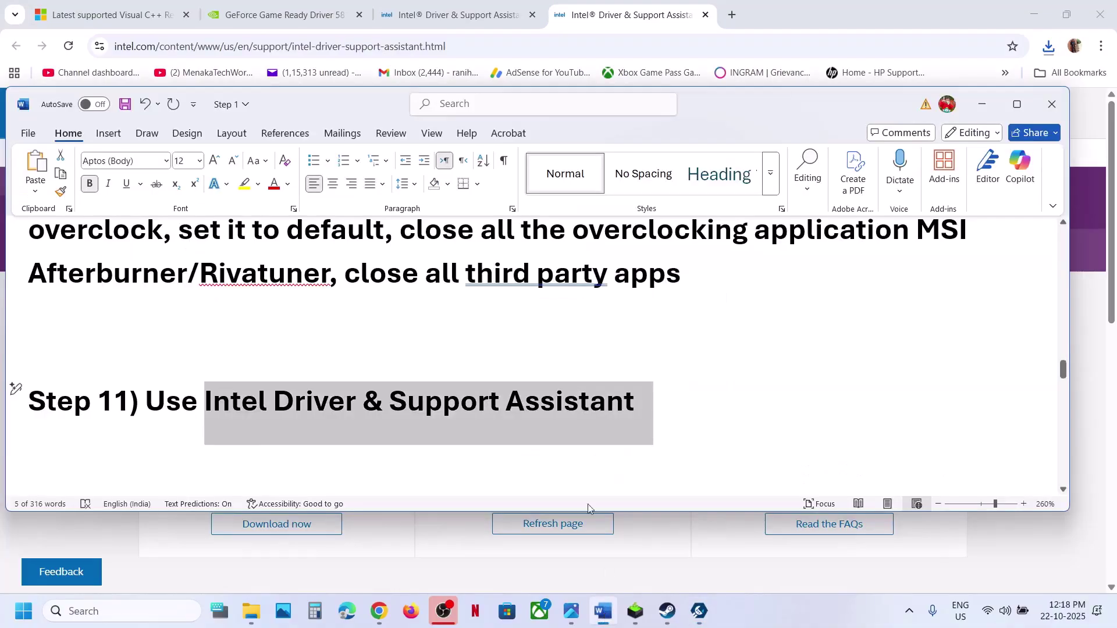
Open Control Panel's Hardware and Sound > Power Options to see the current Balanced plan
{"action": "scroll", "coordinate": [362, 379], "scroll_direction": "down", "scroll_amount": 3}
{"action": "scroll", "coordinate": [361, 378], "scroll_direction": "down", "scroll_amount": 1}
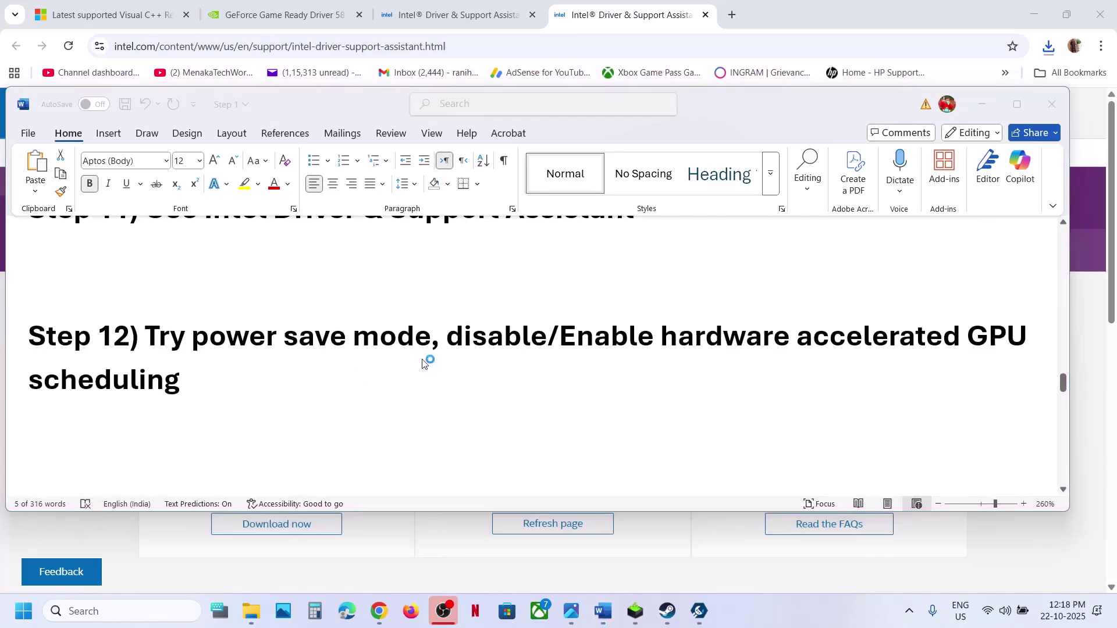
{"action": "left_click", "coordinate": [115, 610]}
{"action": "type", "text": "control"}
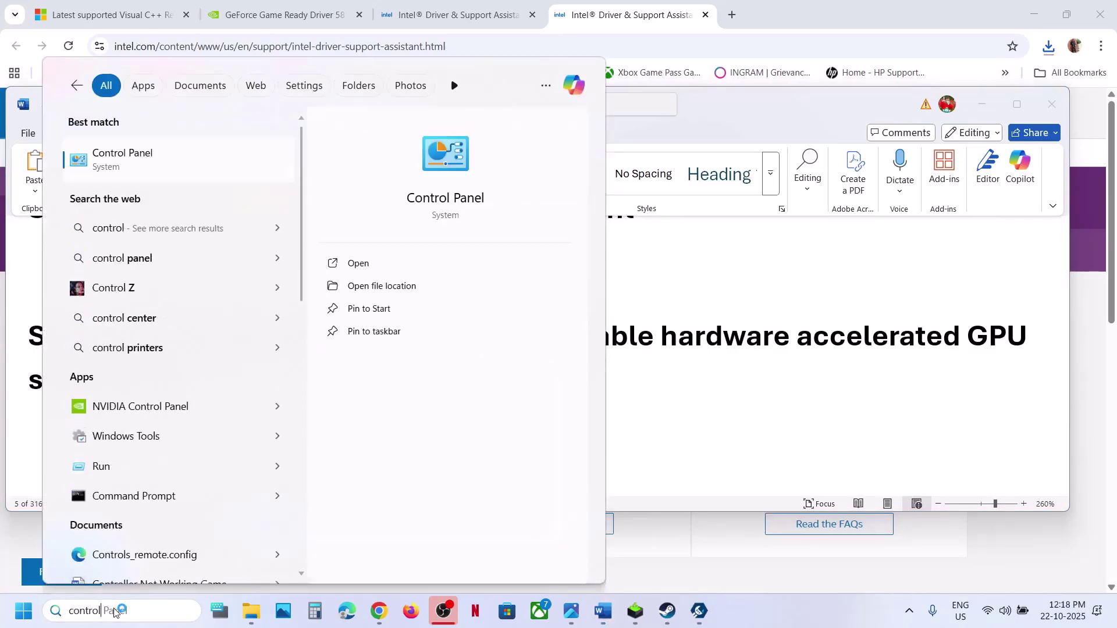
{"action": "key", "text": "Return"}
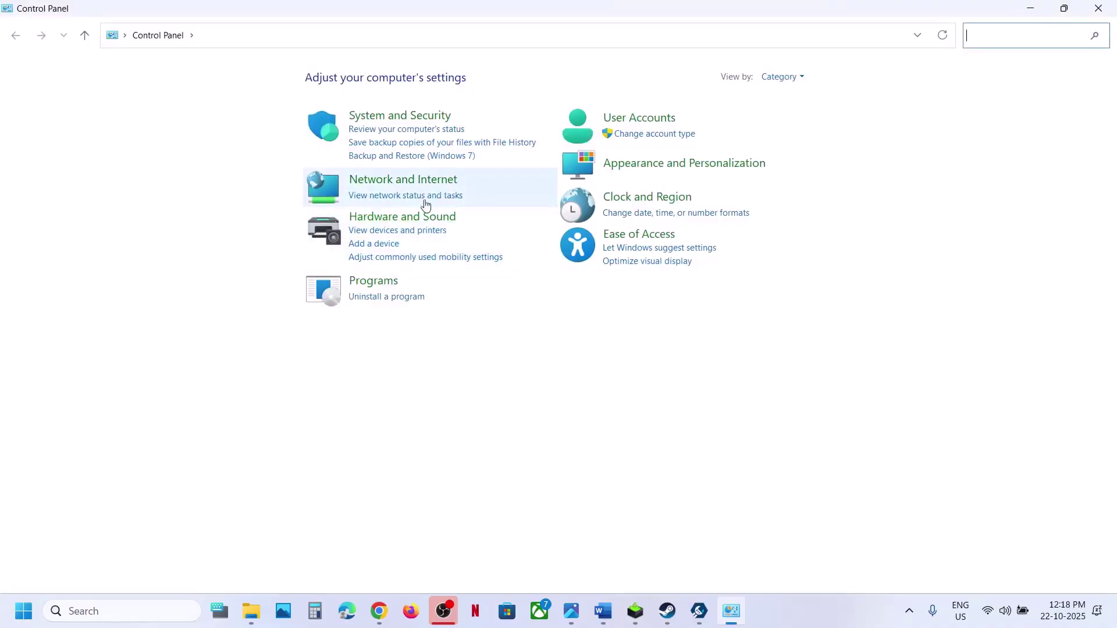
{"action": "left_click", "coordinate": [418, 217]}
{"action": "left_click", "coordinate": [214, 195]}
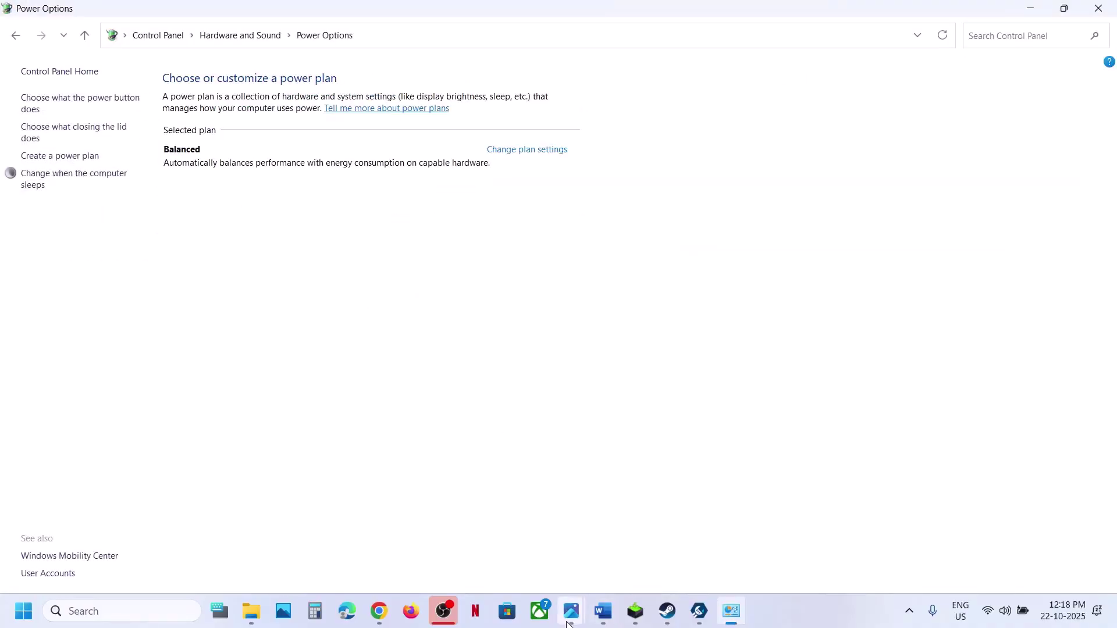
Compare the plan against the Power Saver.jpg reference screenshot
{"action": "mouse_move", "coordinate": [572, 611]}
{"action": "left_click", "coordinate": [655, 539]}
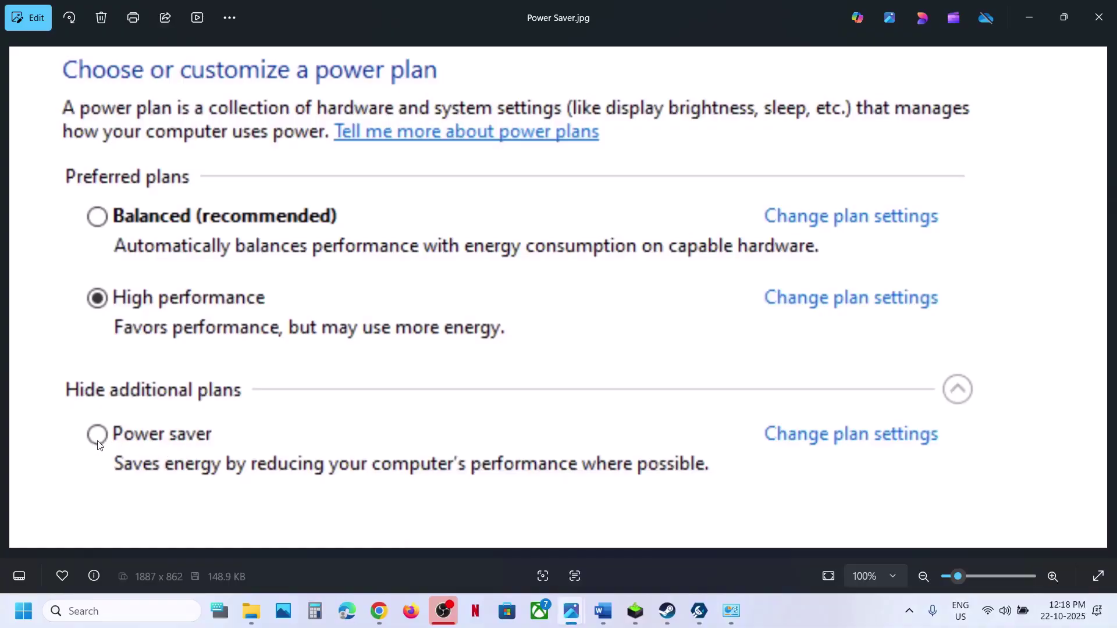
{"action": "left_click", "coordinate": [668, 610]}
{"action": "left_click", "coordinate": [668, 610]}
Highlight the hardware-accelerated GPU scheduling instruction in Step 12 of the notes
{"action": "left_click", "coordinate": [663, 612]}
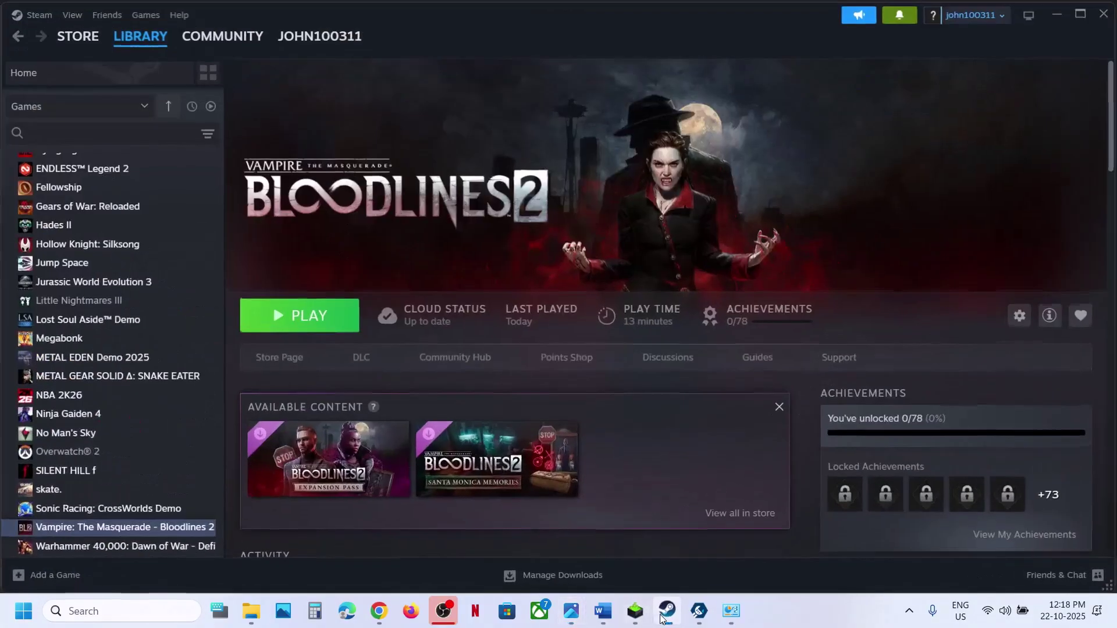
{"action": "left_click", "coordinate": [603, 610]}
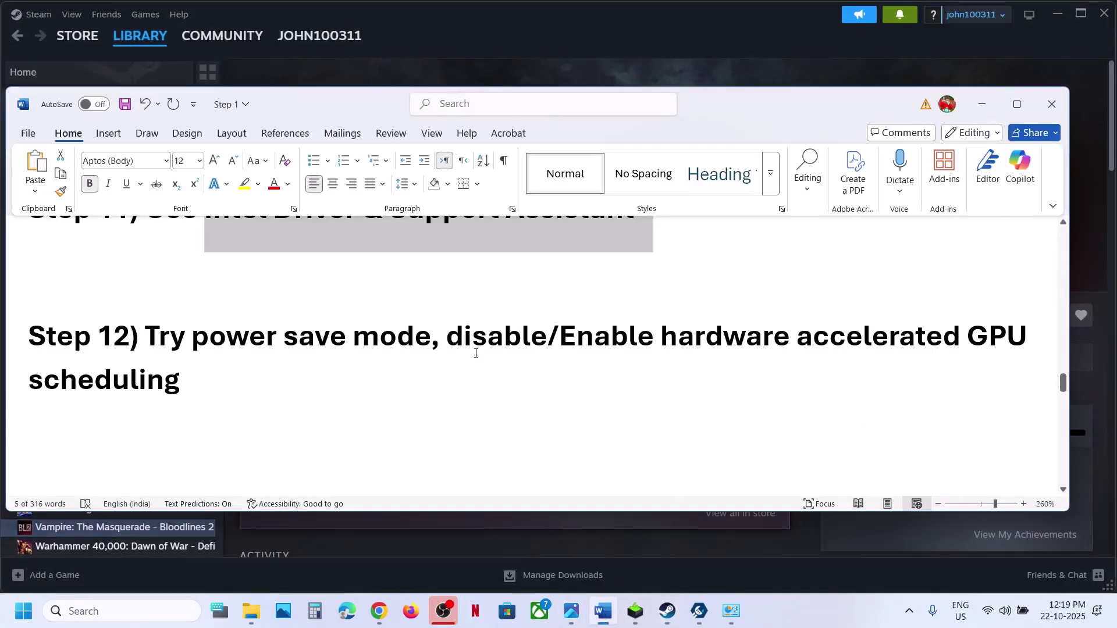
{"action": "left_click_drag", "start_coordinate": [515, 344], "coordinate": [743, 366]}
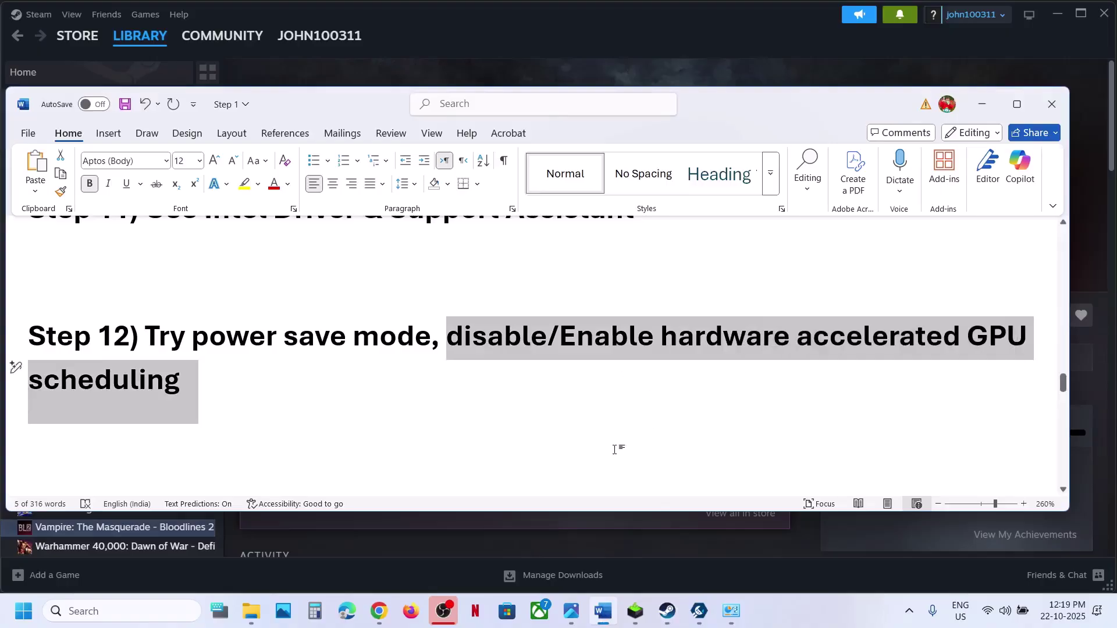
In Graphics settings' advanced section, toggle hardware-accelerated GPU scheduling off and back on
{"action": "left_click", "coordinate": [111, 612]}
{"action": "type", "text": "grap"}
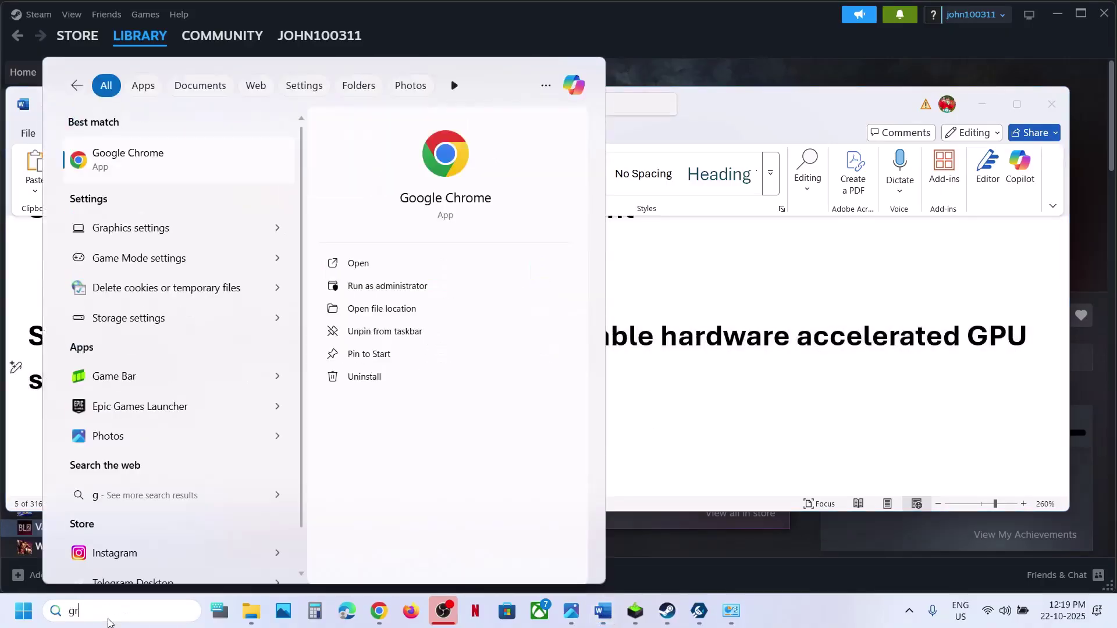
{"action": "type", "text": "hics"}
{"action": "key", "text": "Return"}
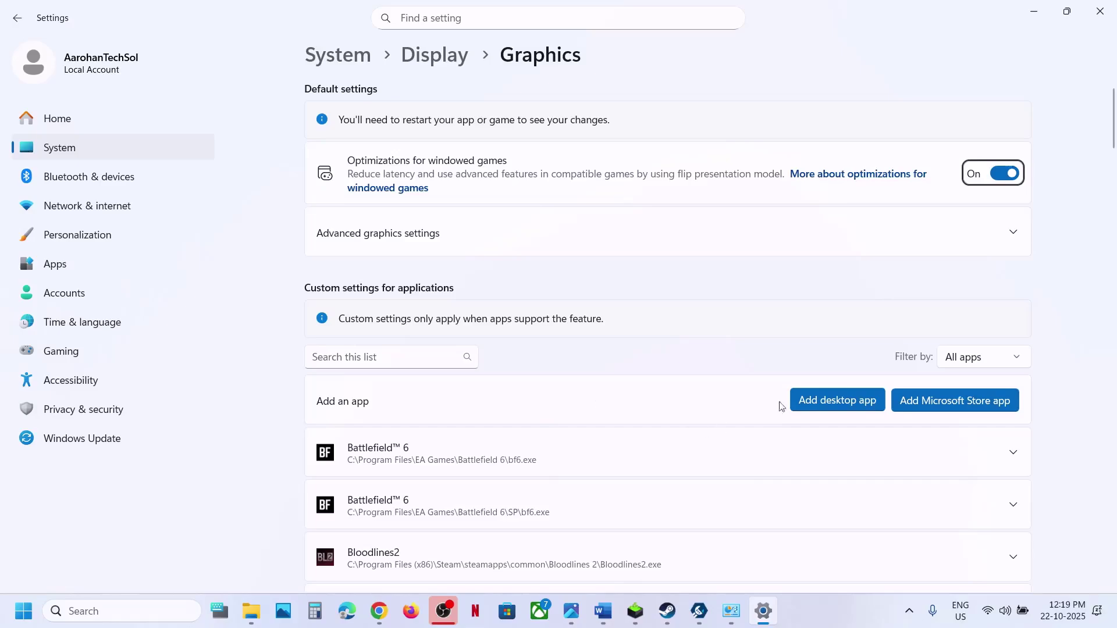
{"action": "left_click", "coordinate": [386, 240]}
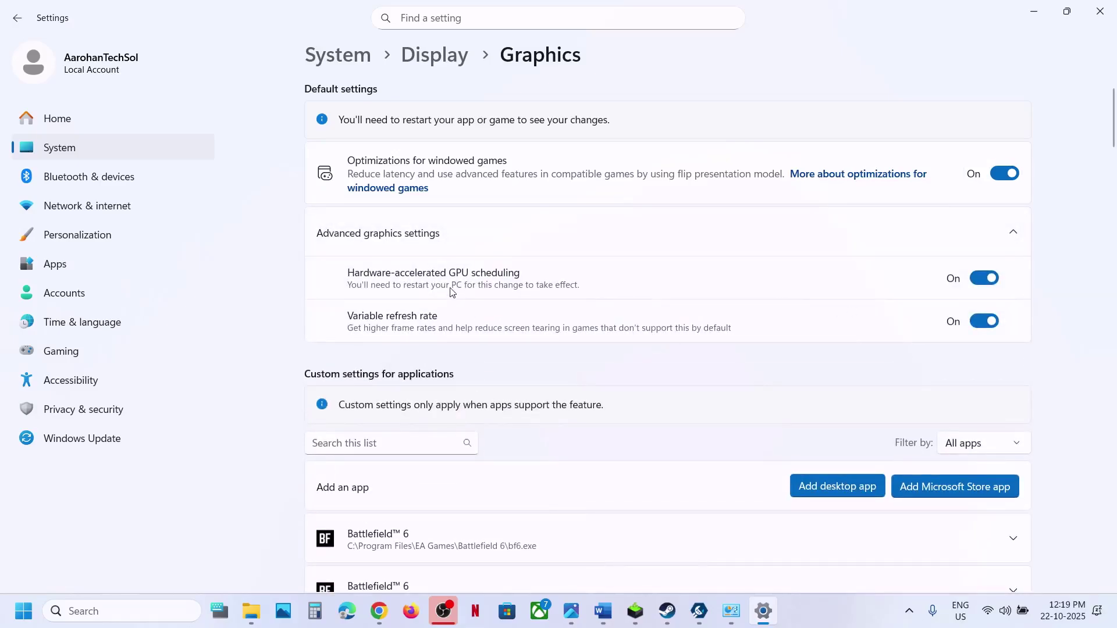
{"action": "left_click", "coordinate": [984, 278]}
{"action": "left_click", "coordinate": [989, 284]}
Toggle hardware-accelerated GPU scheduling off and on a second time, leaving it On
{"action": "left_click", "coordinate": [669, 616]}
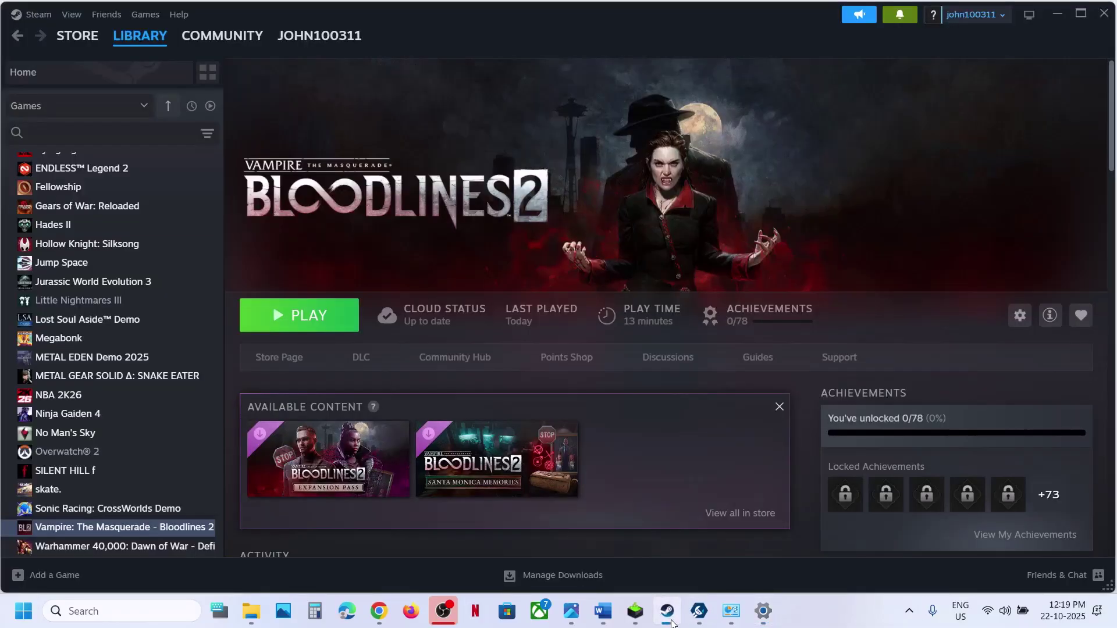
{"action": "left_click", "coordinate": [671, 624]}
{"action": "left_click", "coordinate": [672, 624]}
{"action": "left_click", "coordinate": [671, 624]}
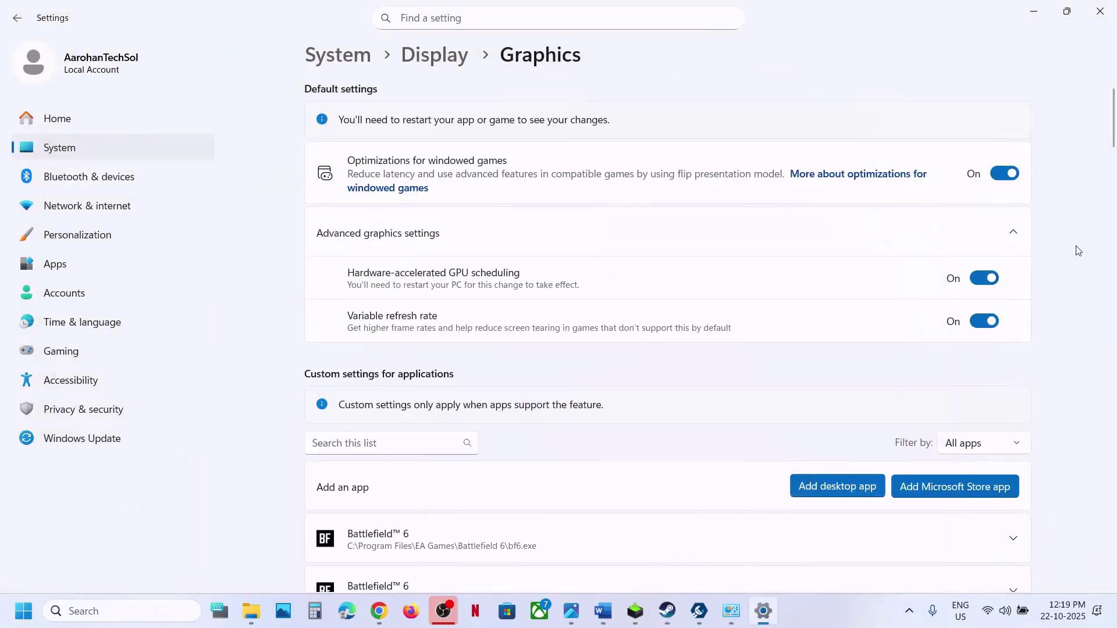
{"action": "left_click", "coordinate": [984, 279]}
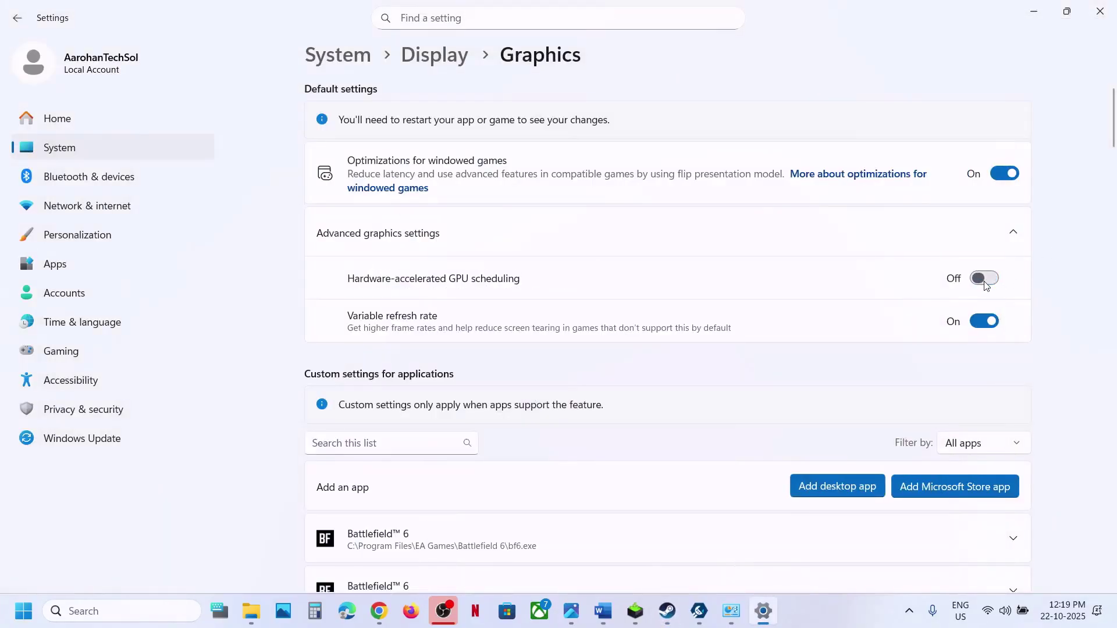
{"action": "left_click", "coordinate": [987, 286]}
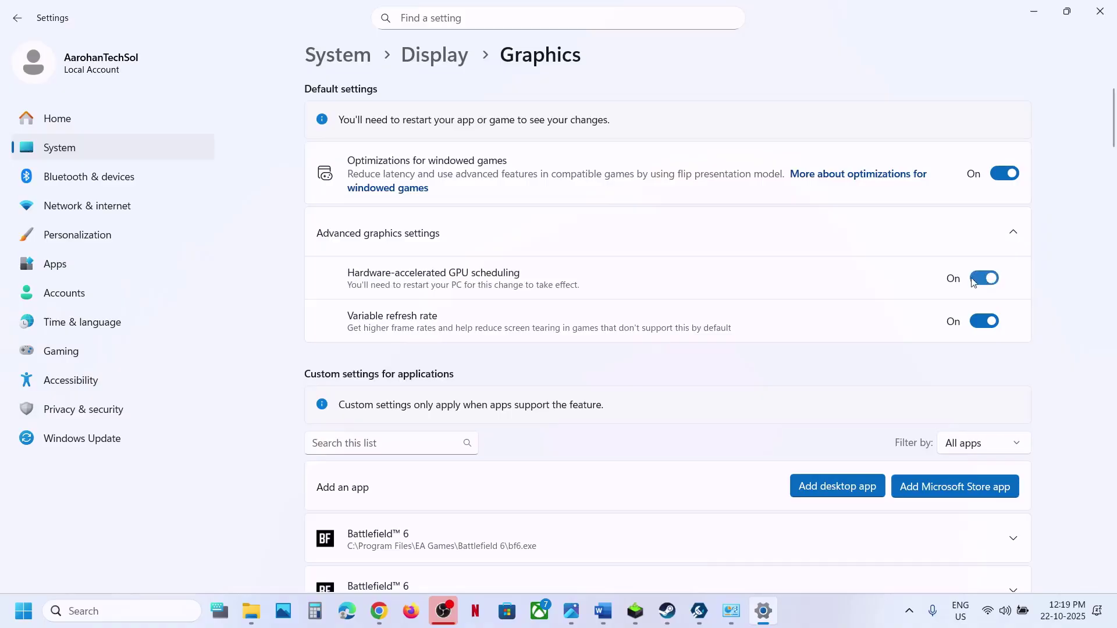
{"action": "left_click", "coordinate": [601, 621]}
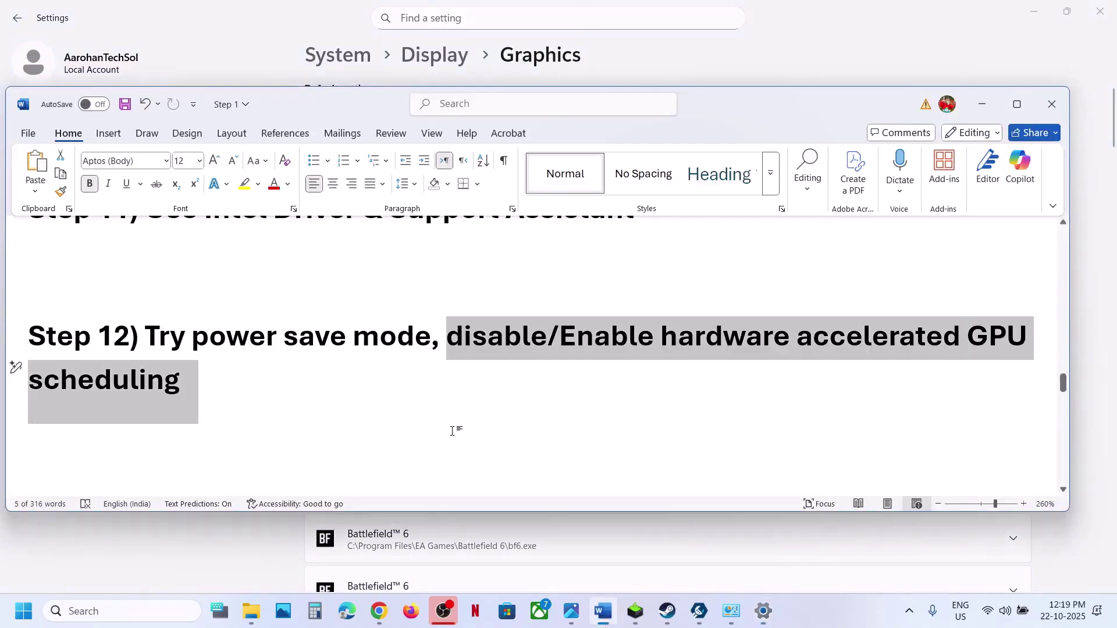
Read through Step 13's 120hz/60Hz refresh-rate advice and scroll on to Step 14's virtual-memory settings
{"action": "scroll", "coordinate": [452, 431], "scroll_direction": "down", "scroll_amount": 3}
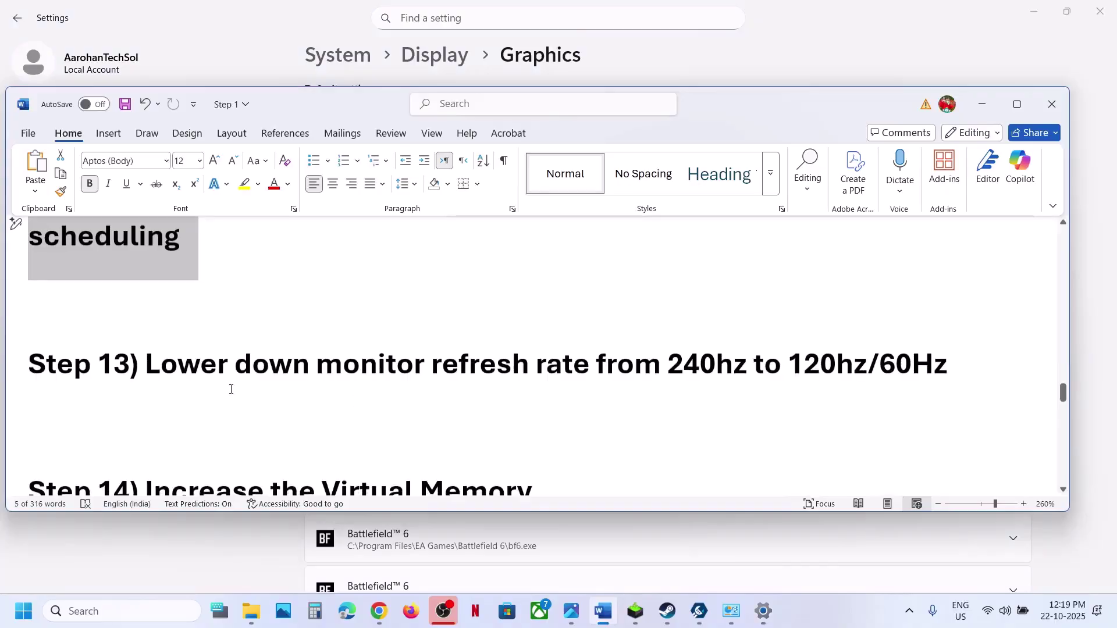
{"action": "left_click_drag", "start_coordinate": [183, 375], "coordinate": [737, 372]}
{"action": "left_click", "coordinate": [562, 366]}
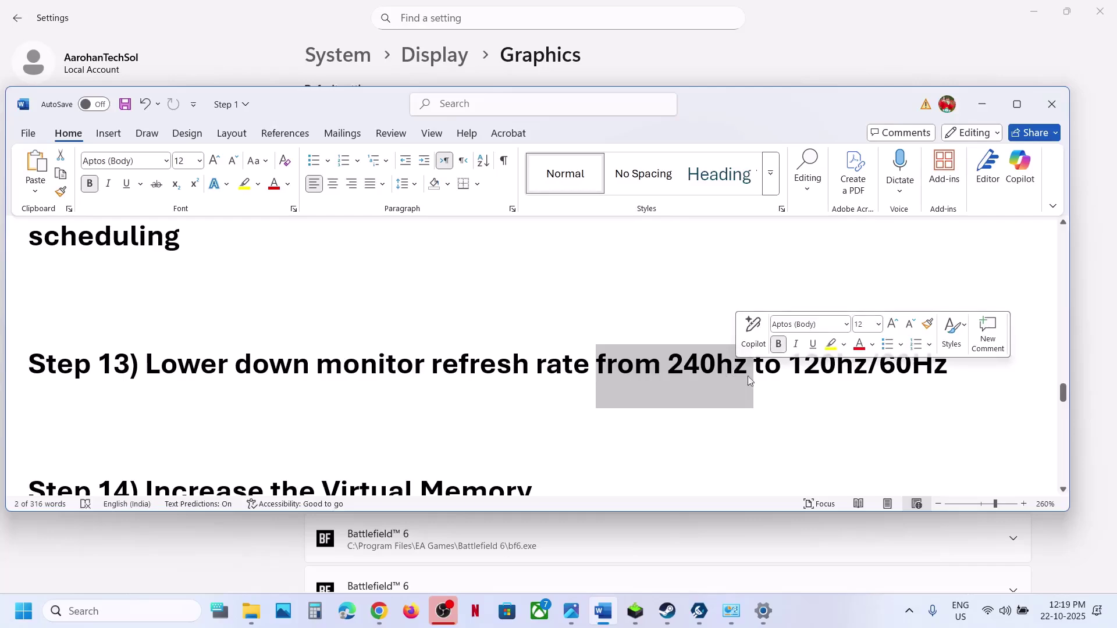
{"action": "left_click_drag", "start_coordinate": [803, 372], "coordinate": [934, 368]}
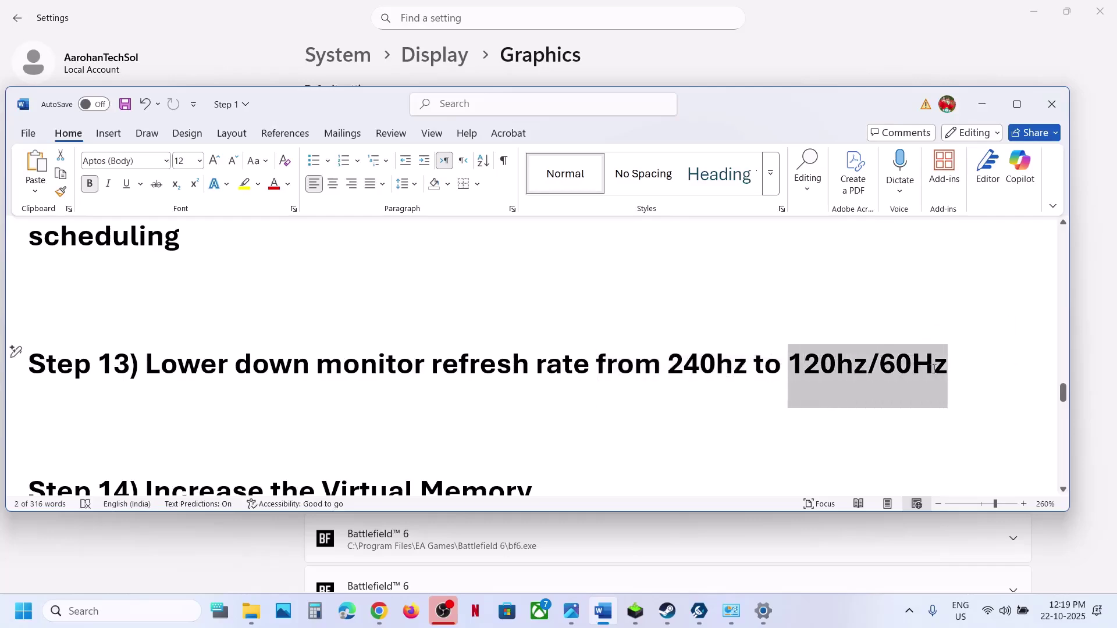
{"action": "left_click", "coordinate": [245, 411]}
{"action": "scroll", "coordinate": [245, 413], "scroll_direction": "down", "scroll_amount": 3}
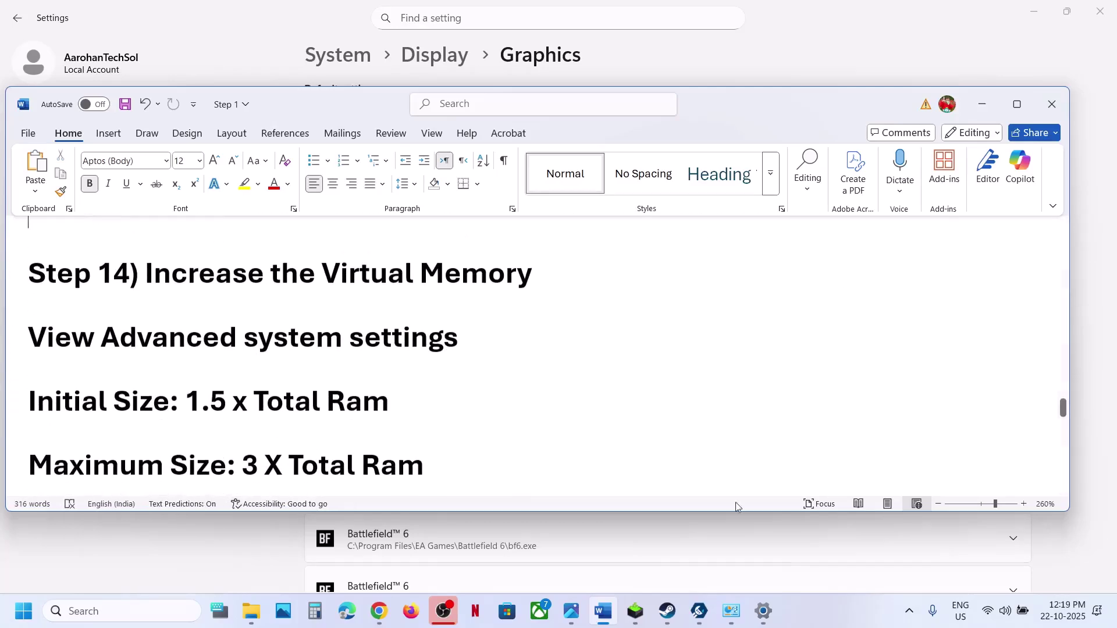